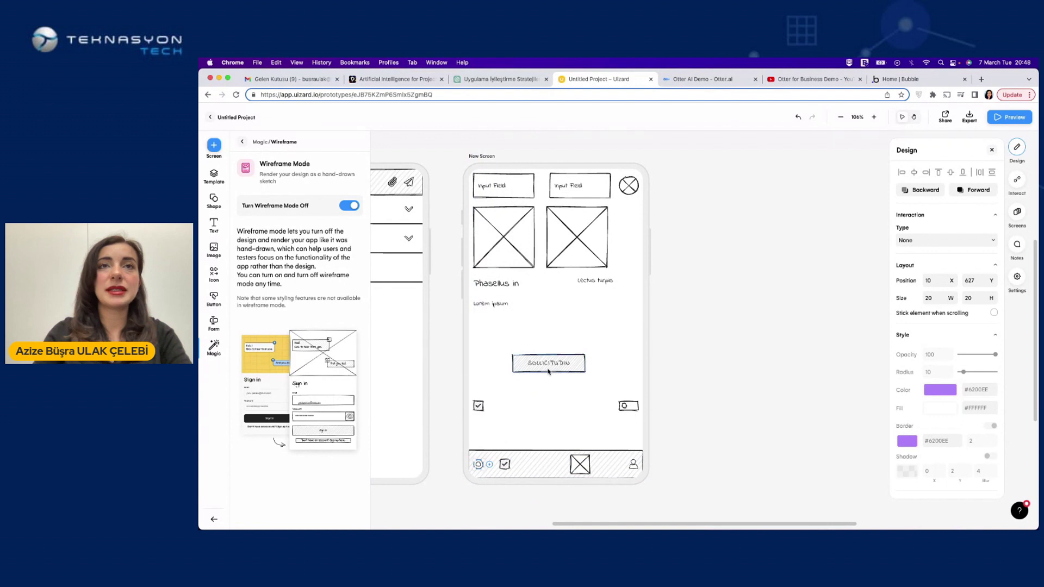
Replace the Lorem ipsum paragraph with the Text Assistant's Laborious suggestion
click(497, 283)
click(493, 303)
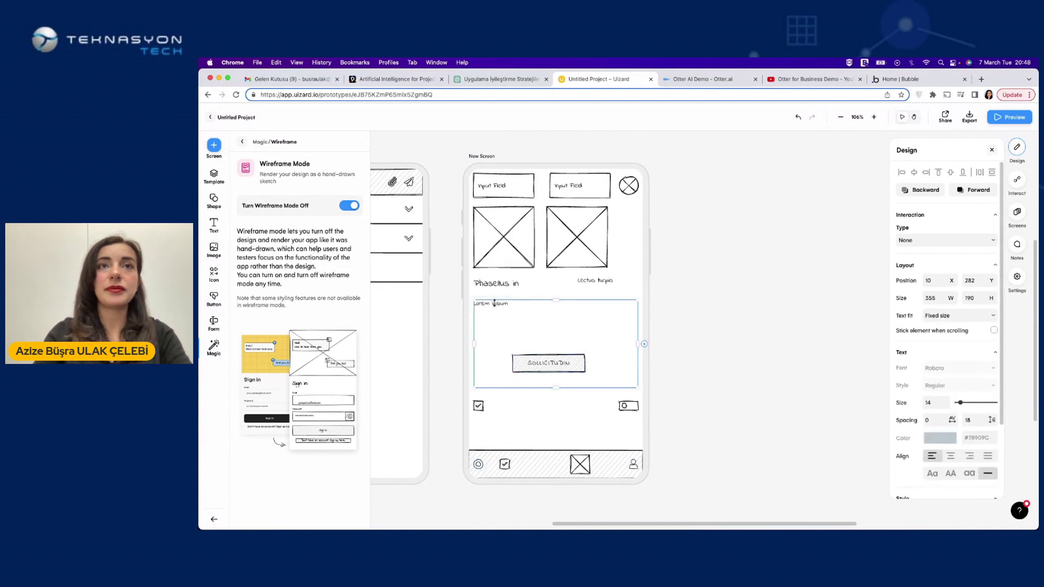
click(494, 293)
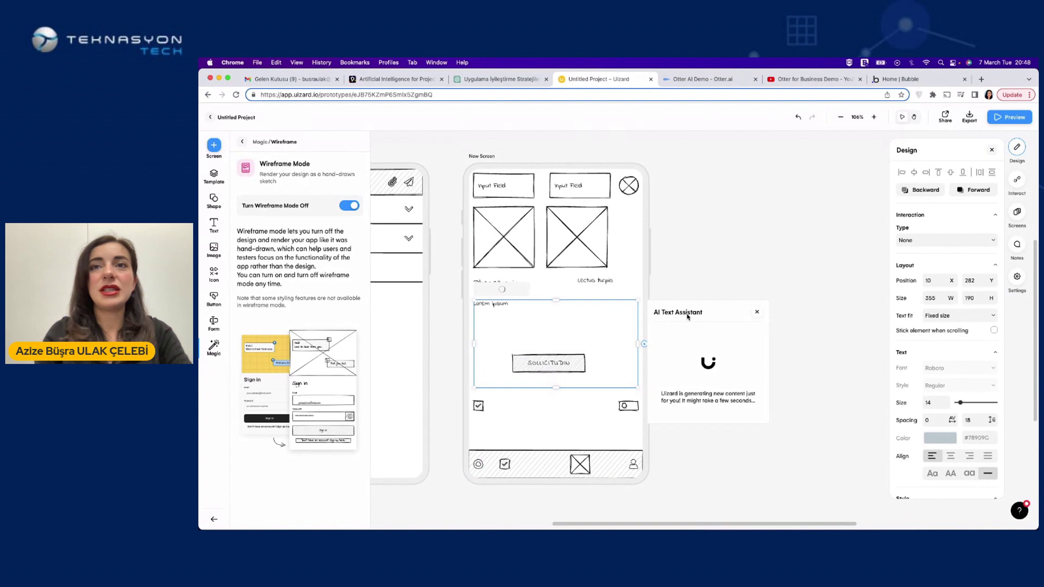
click(710, 348)
click(711, 348)
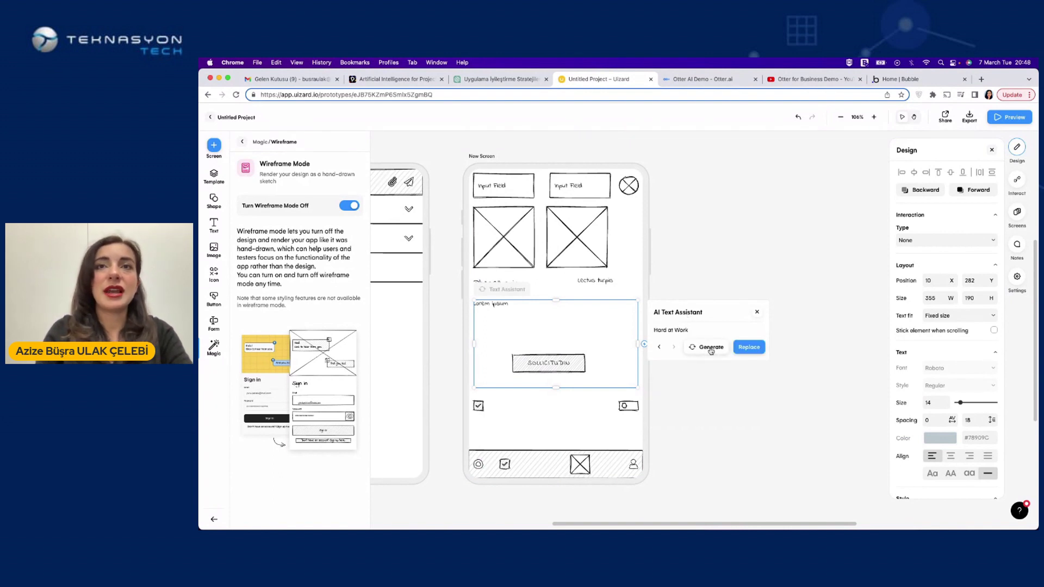
click(710, 348)
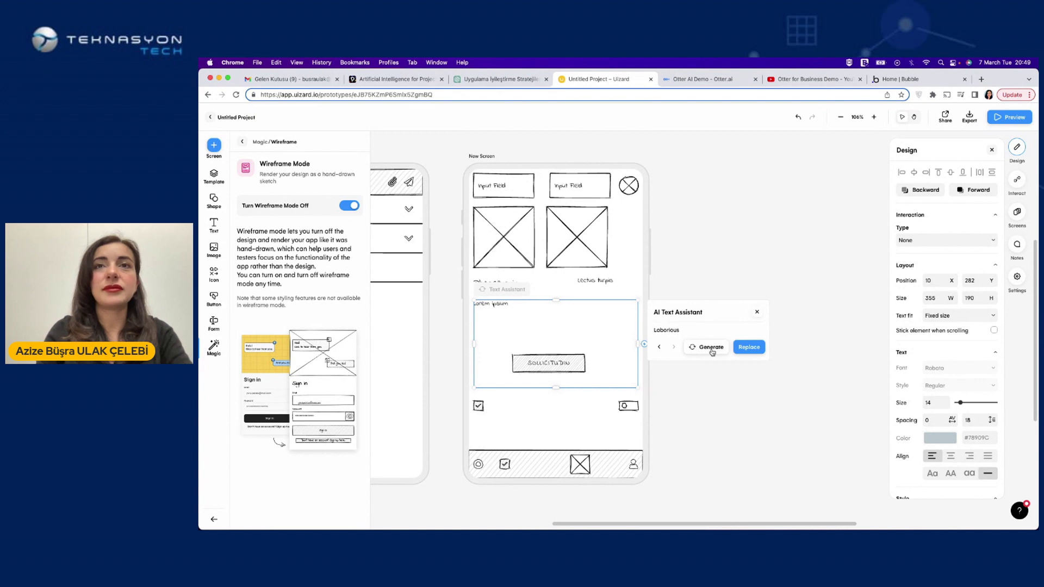
click(748, 347)
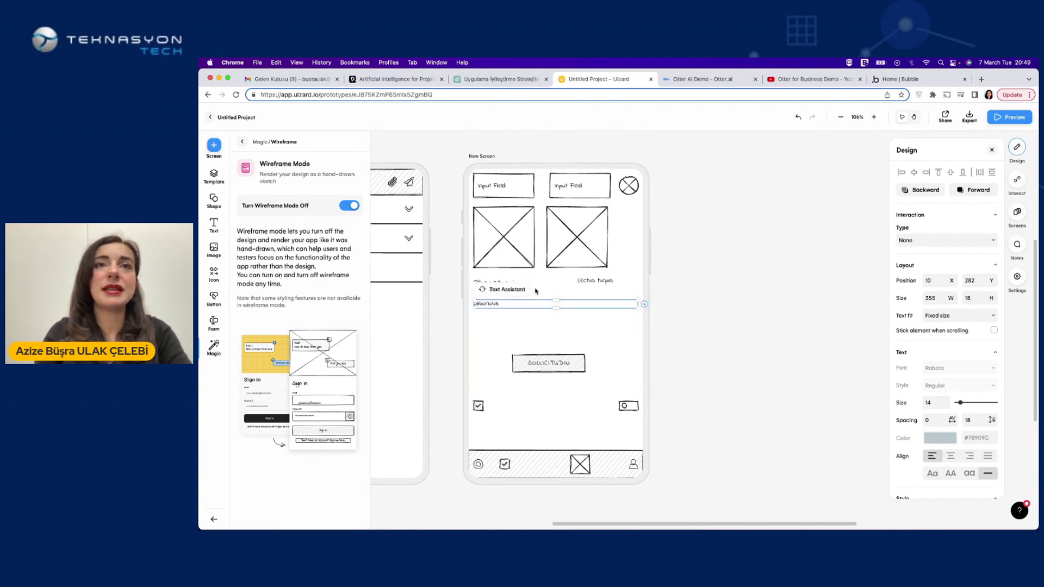
Retype the paragraph as four new lines and drag the SOLLICITUDIN button lower
double_click(538, 304)
text(dishdkjdndjsadnssadsasjs)
key(Return)
key(Return)
text(sd)
key(Return)
text(sdsandnsamod)
key(Return)
key(Return)
text(sadnmod)
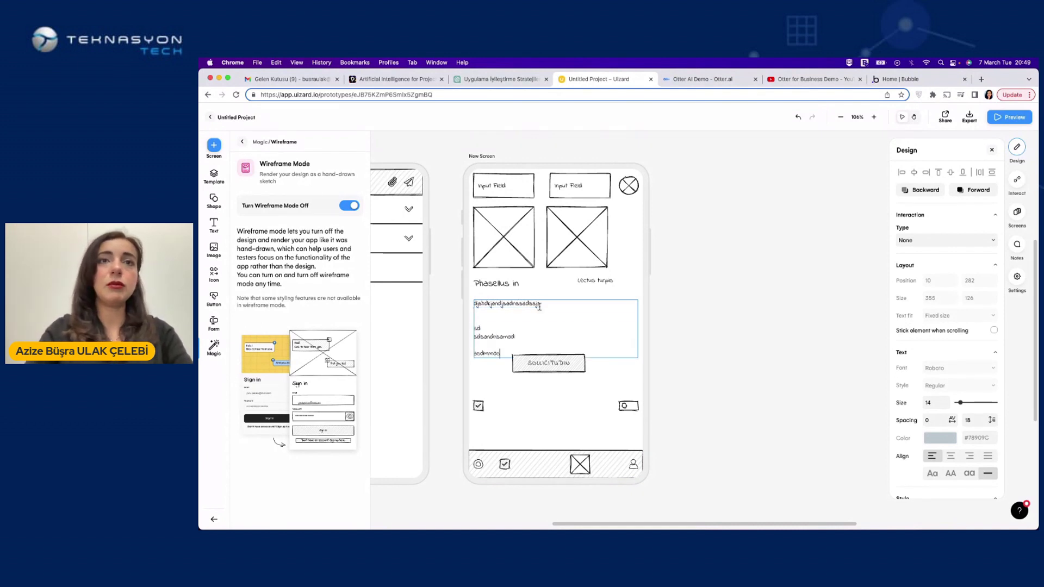
drag(549, 363, 552, 378)
click(710, 381)
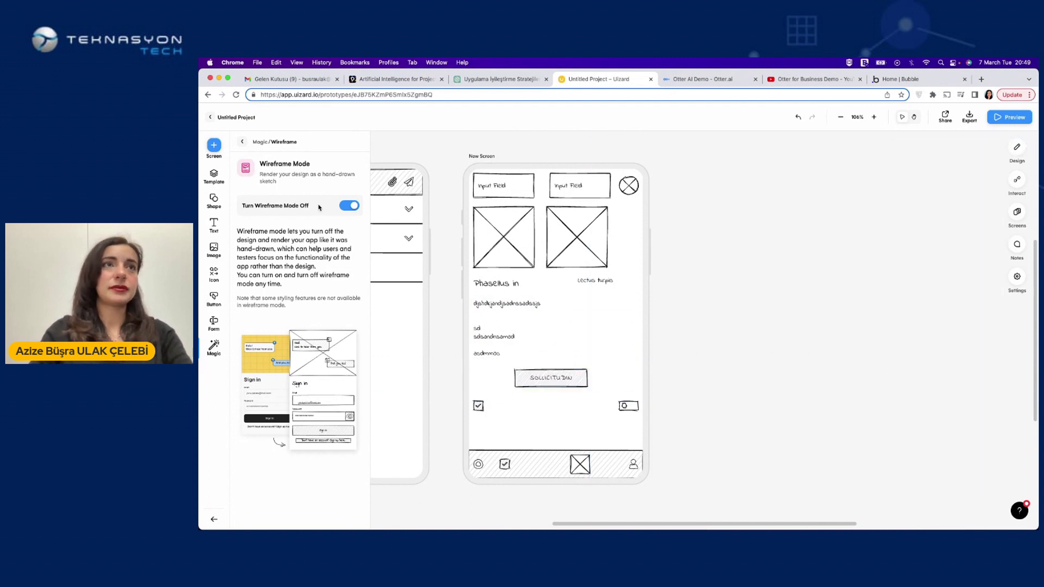
Turn off Wireframe Mode and switch the avatar to the square Rectangle variant
click(343, 207)
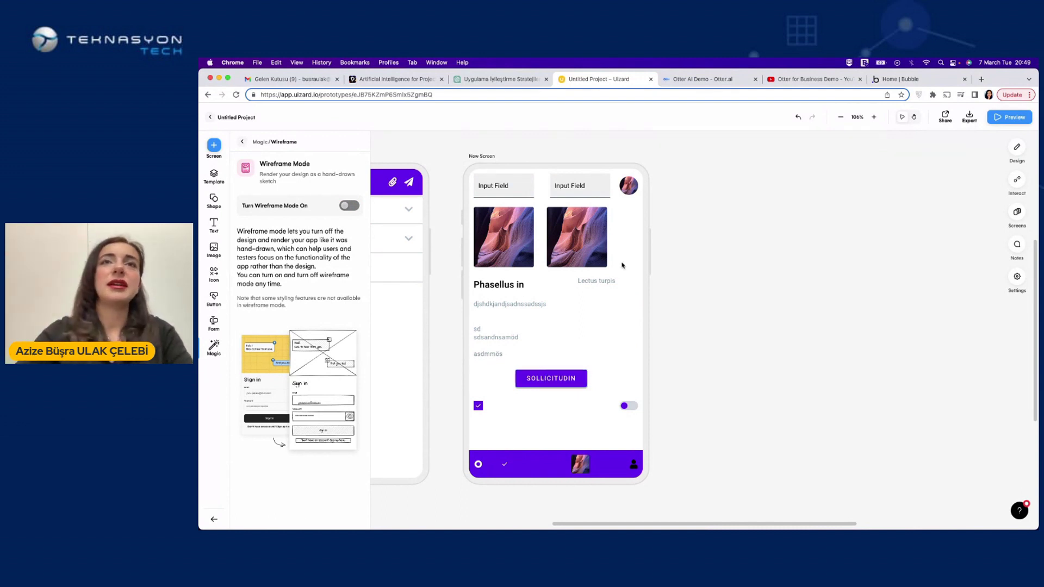
click(626, 190)
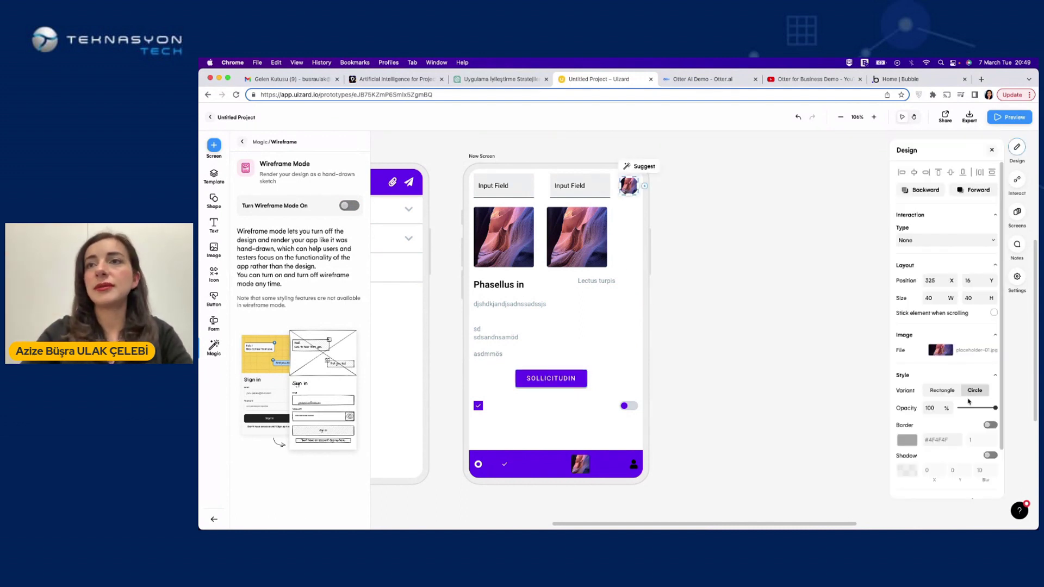
click(941, 390)
click(648, 192)
Relabel the second input field 'lorem şpsum'
click(628, 186)
click(570, 187)
double_click(571, 187)
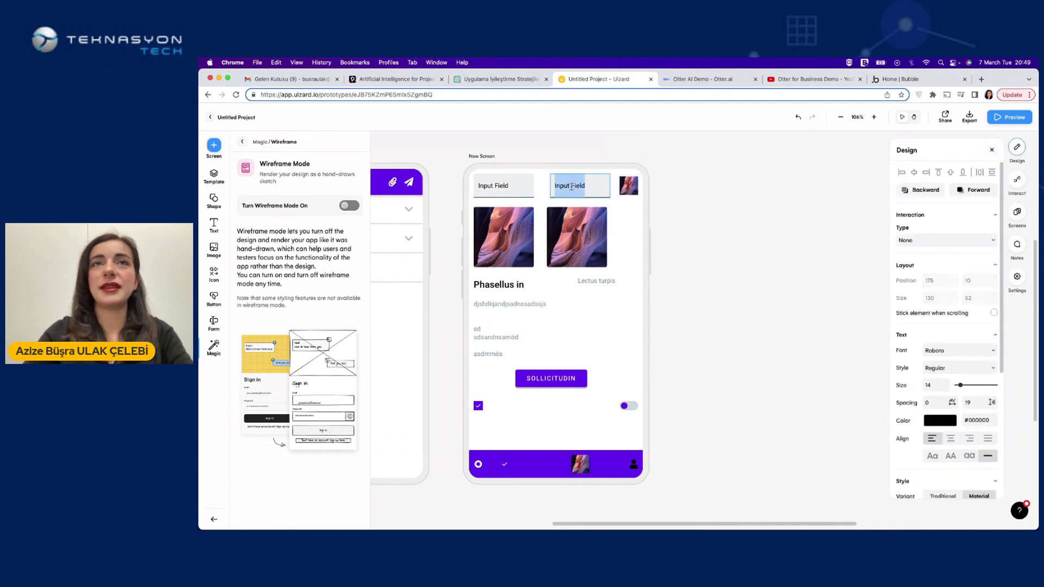
text(lorem şpsum)
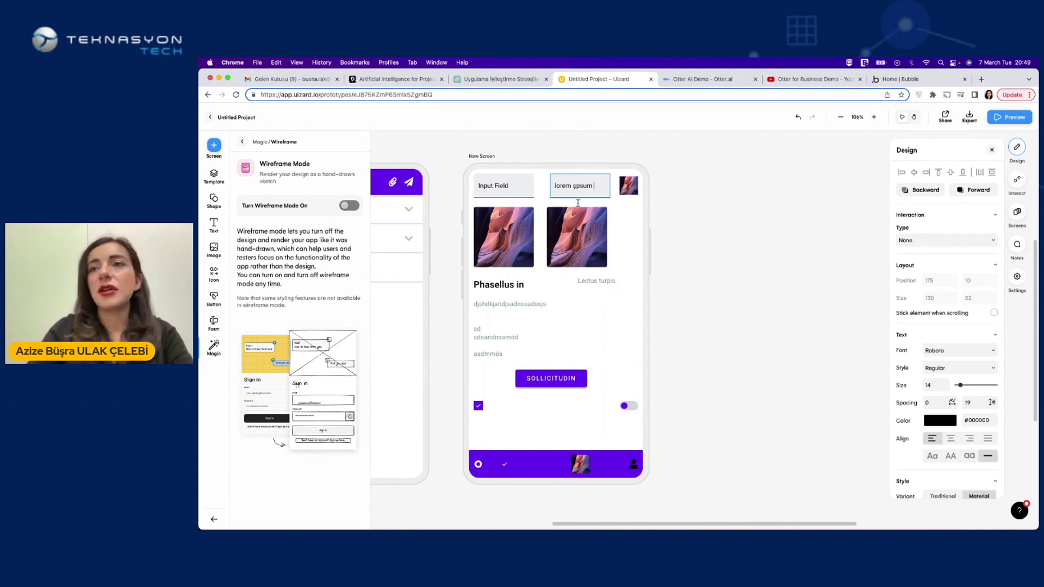
Set the toggle switch's colour to green
click(628, 405)
click(939, 389)
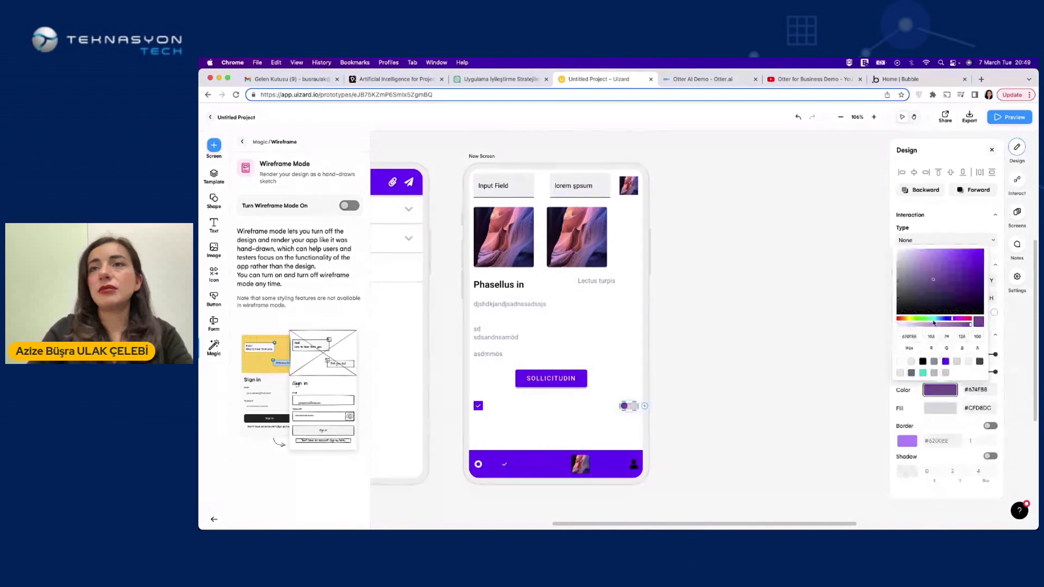
click(966, 257)
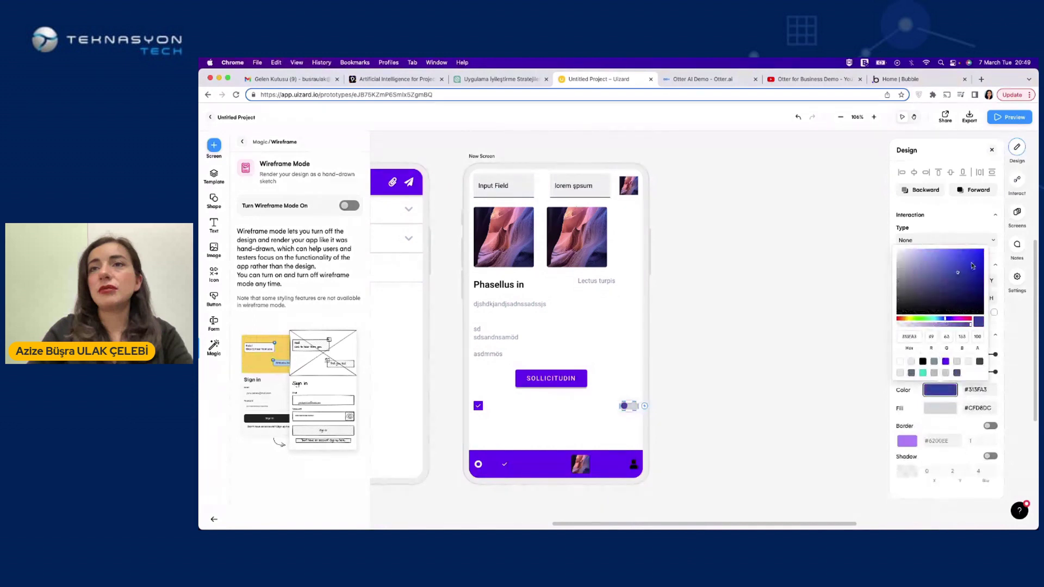
click(925, 319)
click(850, 349)
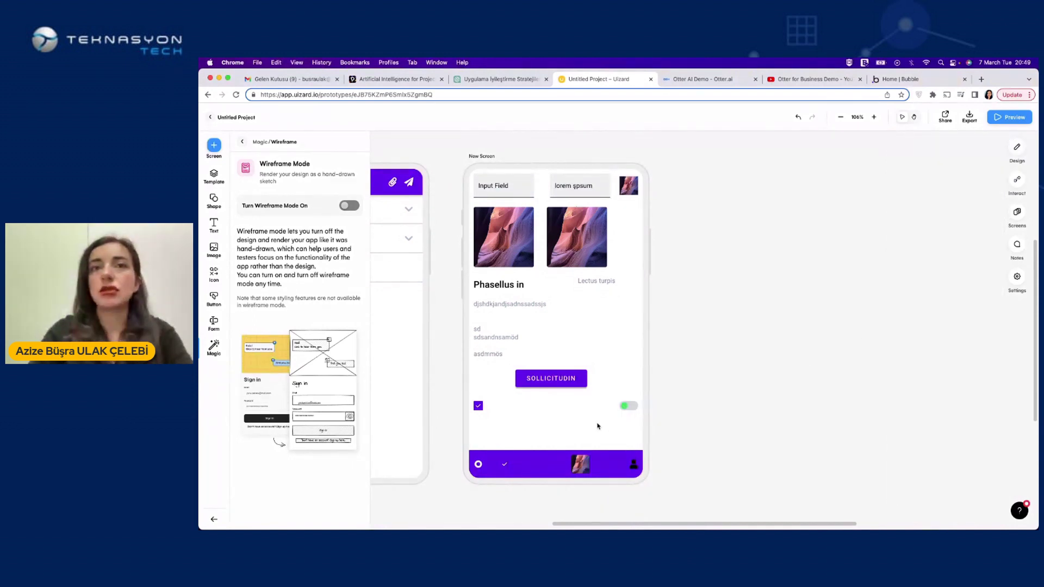
click(634, 406)
scroll(937, 460, down, 3)
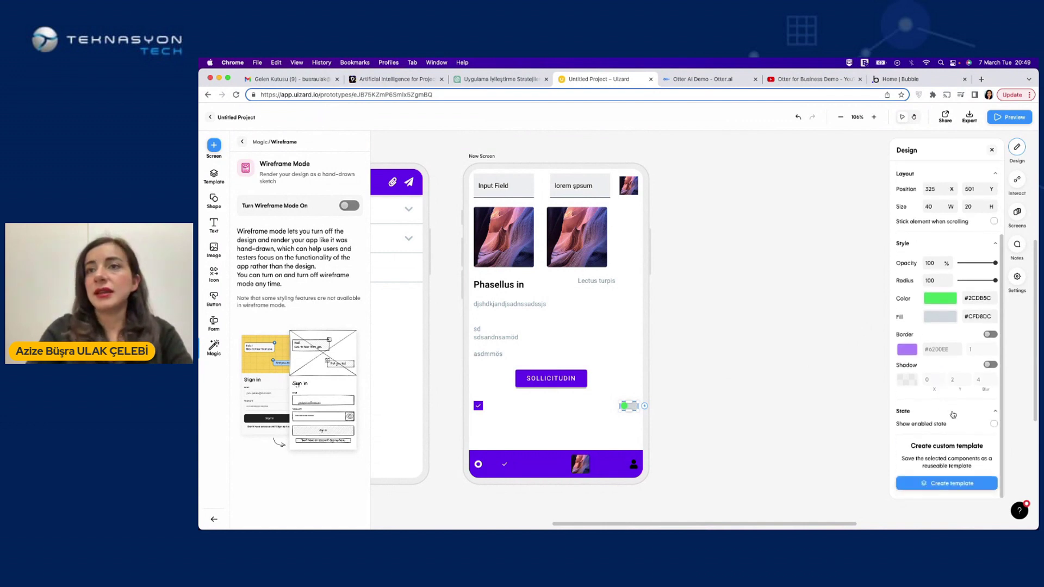
click(707, 426)
Untick Show enabled state so the purple checkbox appears unchecked
click(479, 406)
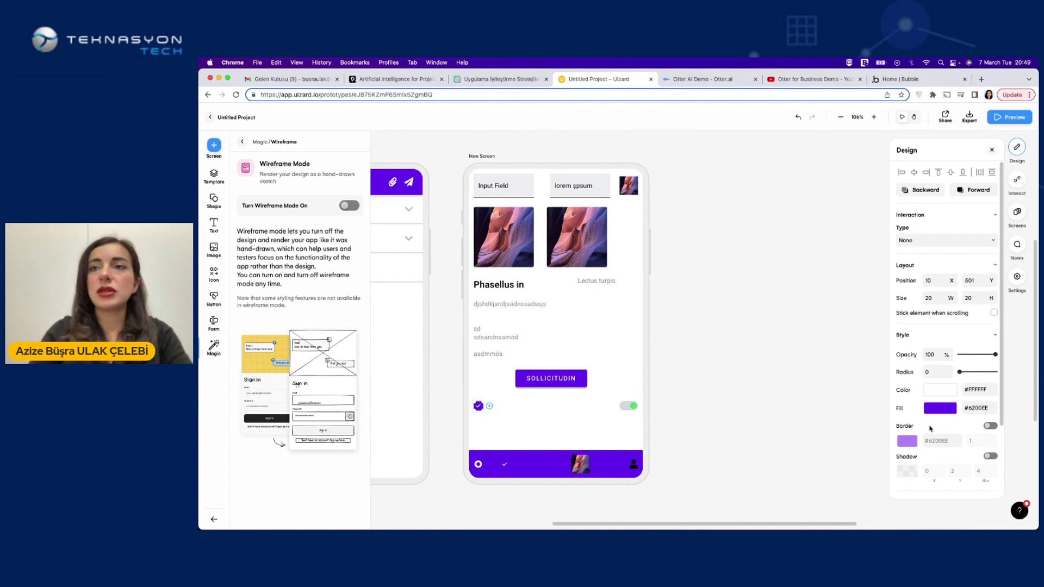
scroll(930, 430, down, 3)
click(993, 423)
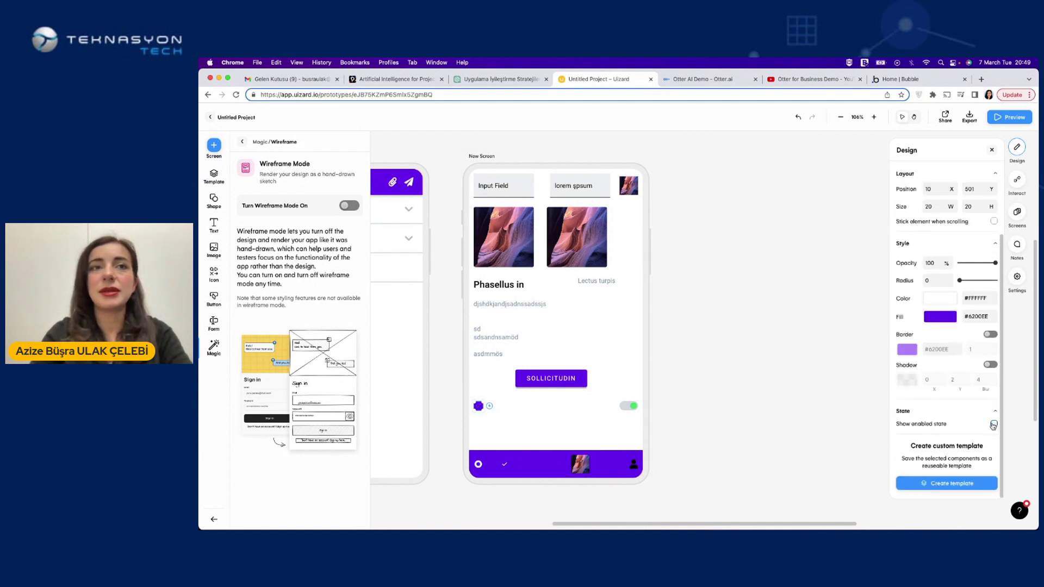
click(748, 403)
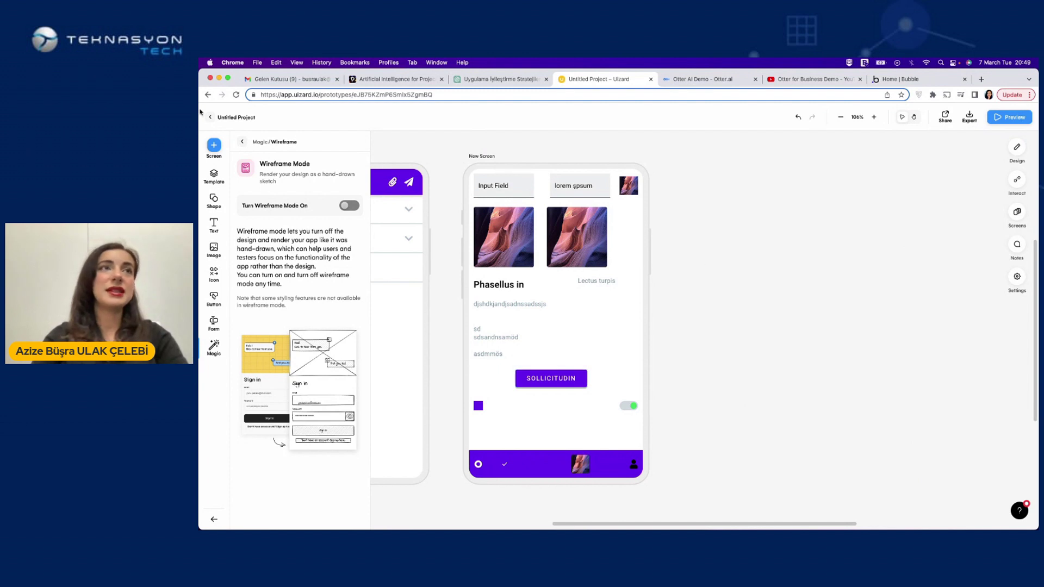
Import UI screenshot.png as a new Mobile-size screen via Screen > Screenshot
click(214, 148)
click(305, 263)
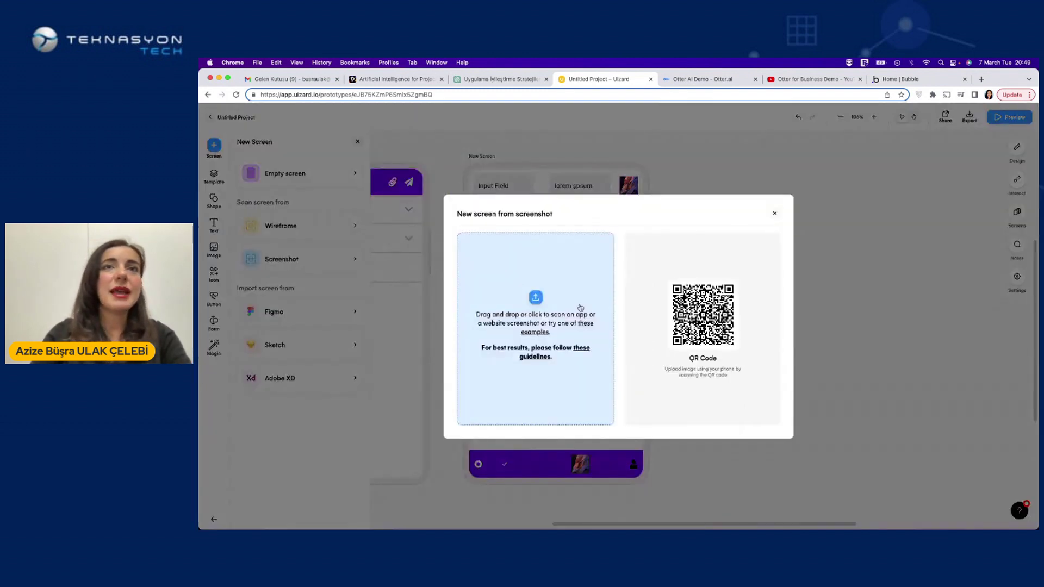
click(536, 296)
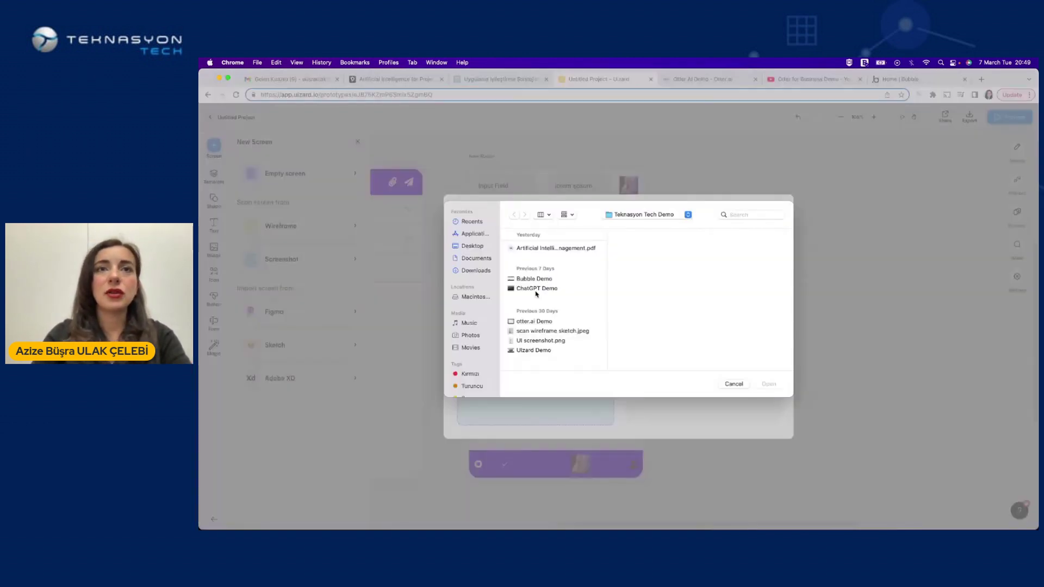
click(540, 340)
click(764, 384)
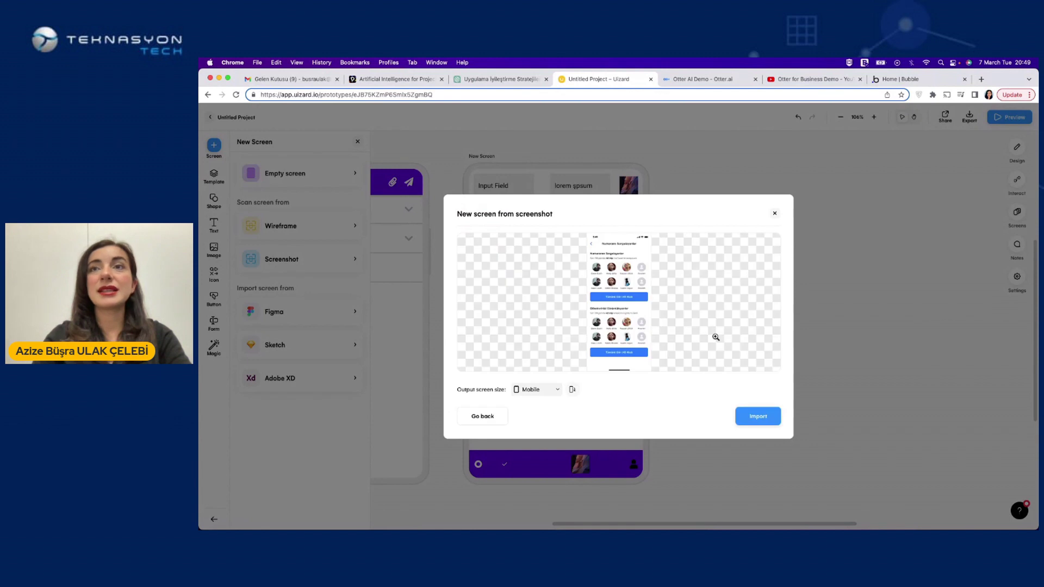
click(756, 417)
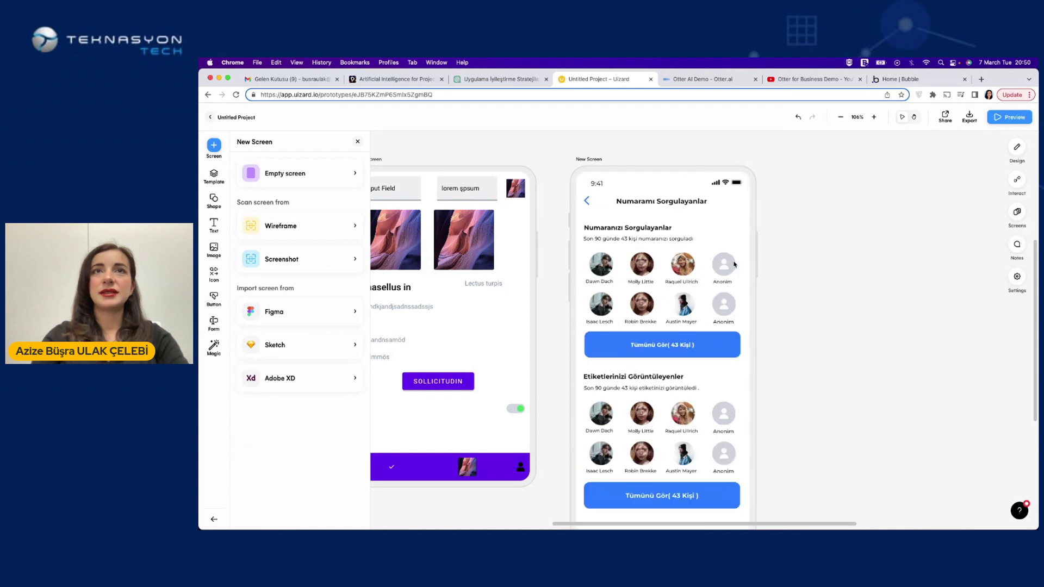
Change the upper 'Tümünü Gör( 43 Kişi )' button label to 'Hepsini Gör'
scroll(733, 264, down, 2)
scroll(734, 264, right, 2)
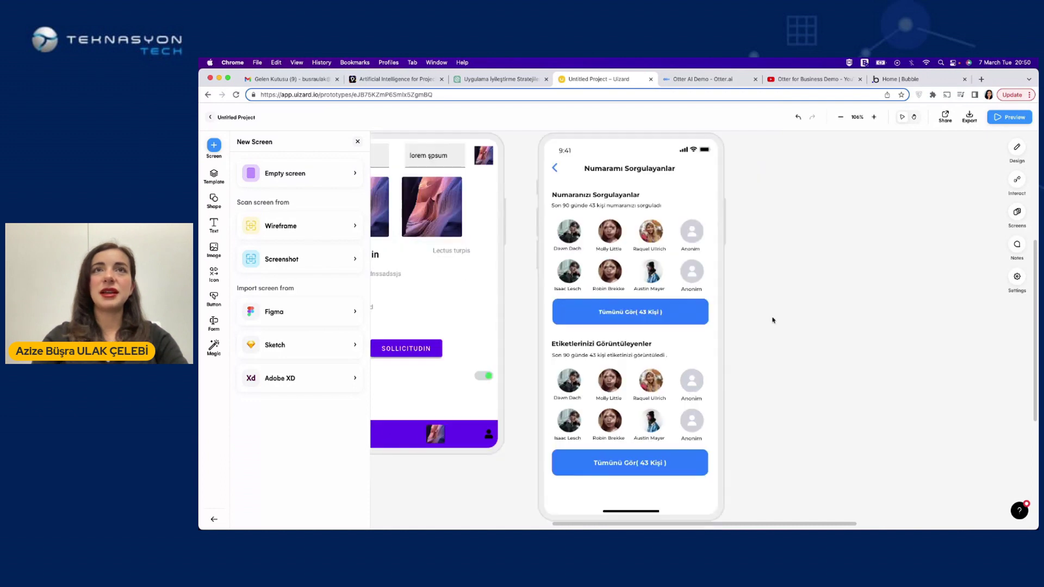
click(603, 314)
click(639, 315)
click(662, 315)
key(BackSpace)
key(BackSpace)
key(BackSpace)
key(BackSpace)
key(BackSpace)
key(BackSpace)
key(BackSpace)
key(BackSpace)
key(BackSpace)
key(BackSpace)
key(BackSpace)
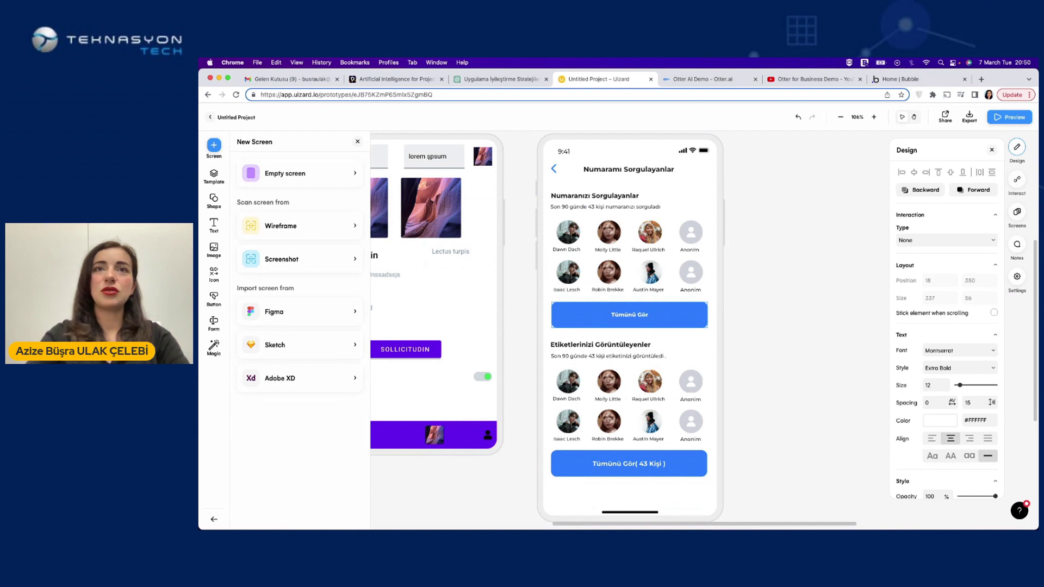
double_click(626, 314)
key(BackSpace)
text(Hepsini)
click(749, 328)
Set the Hepsini Gör button's fill to bright green #41B369
click(685, 318)
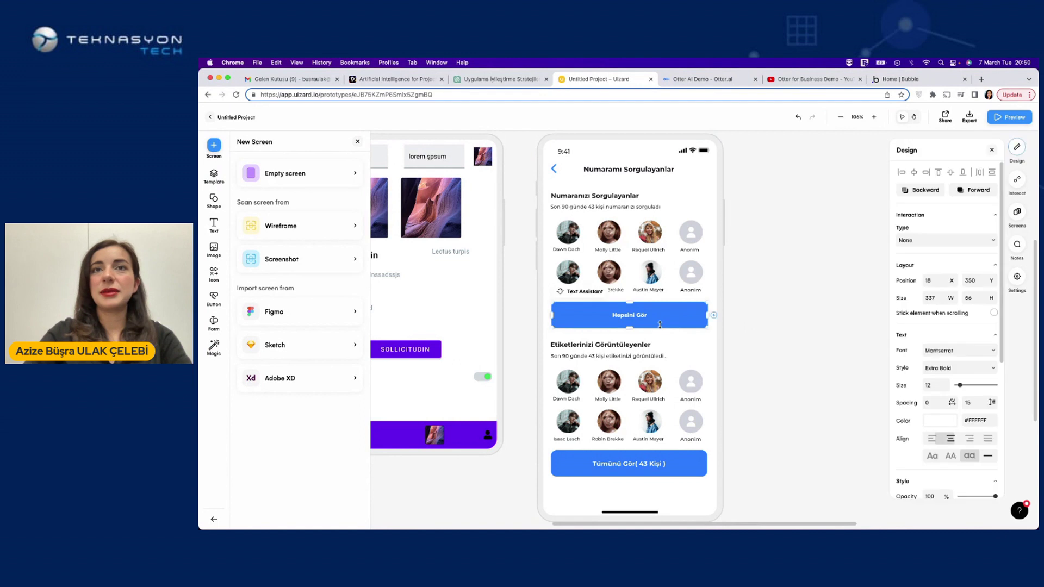
scroll(953, 423, down, 3)
click(939, 377)
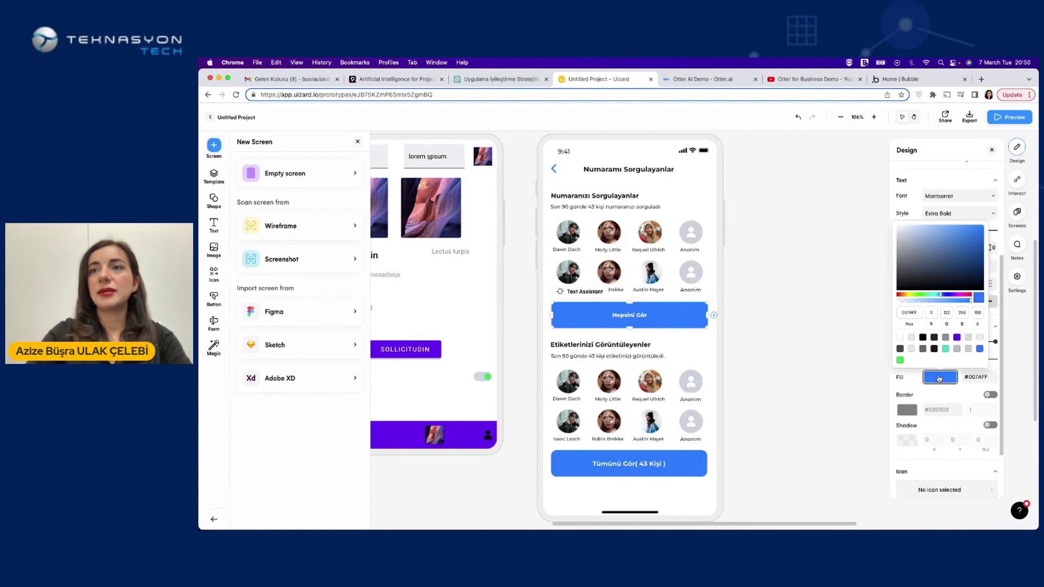
click(920, 278)
click(923, 237)
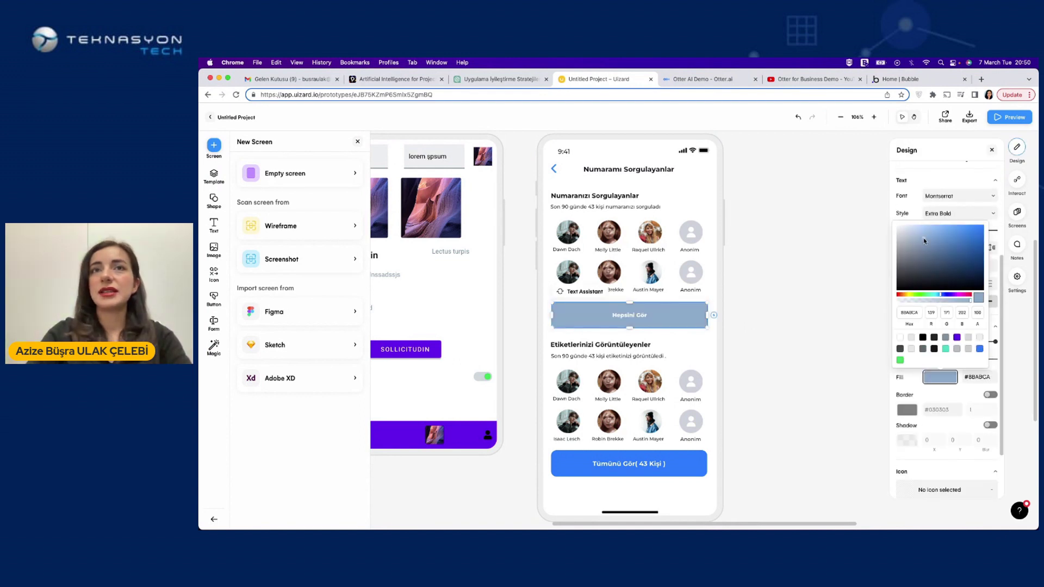
click(928, 265)
drag(933, 297, 922, 298)
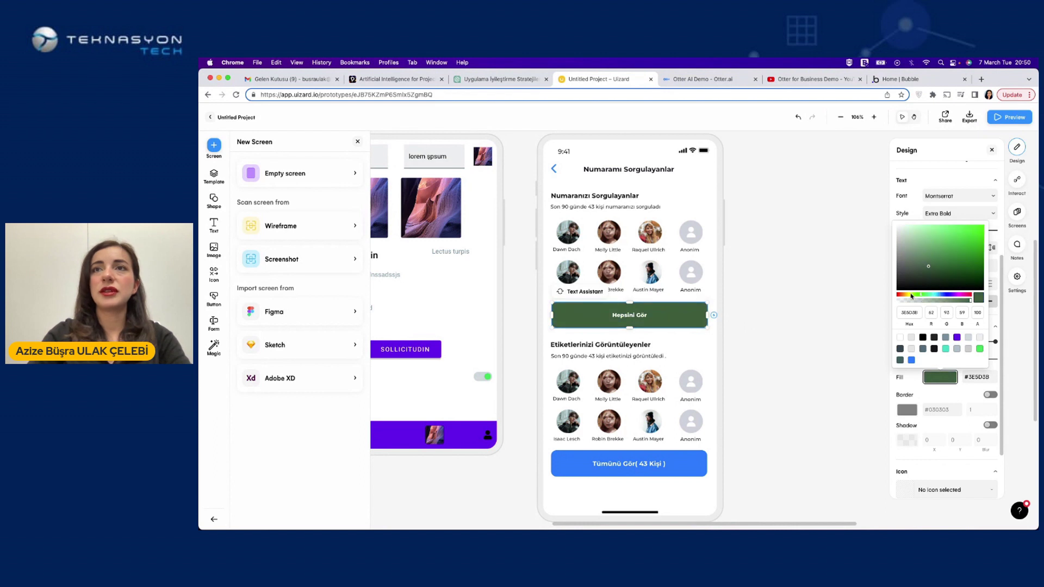
click(924, 297)
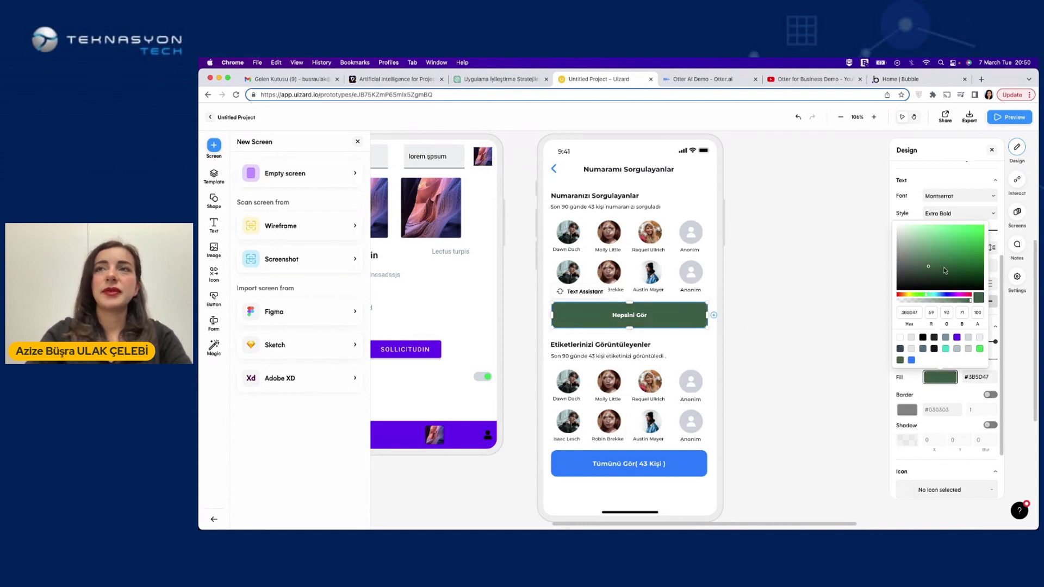
click(952, 247)
key(Escape)
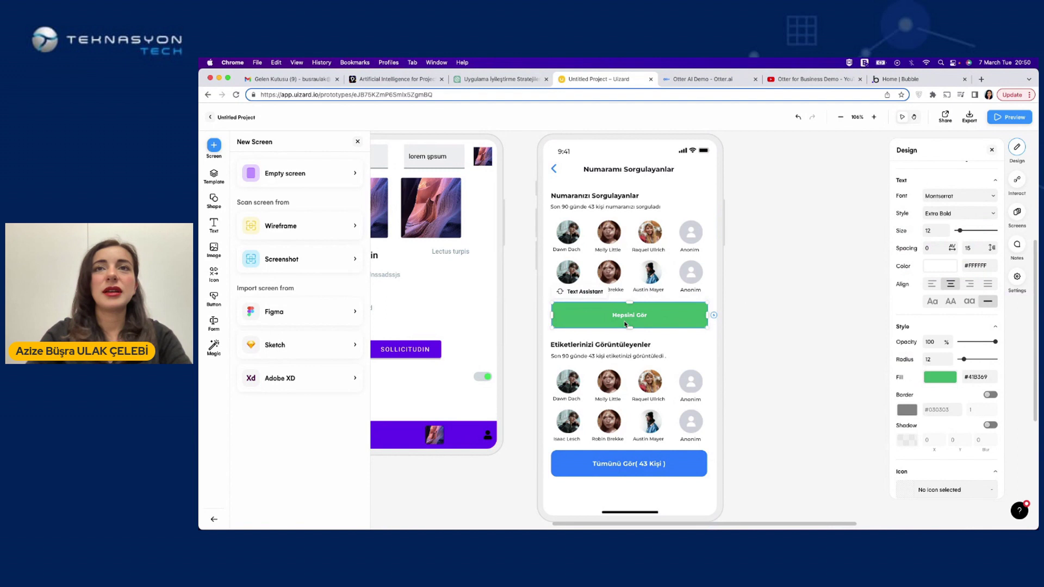
click(765, 318)
Replace the button text with the Text Assistant suggestion 'Posta Listesini Göster'
click(652, 317)
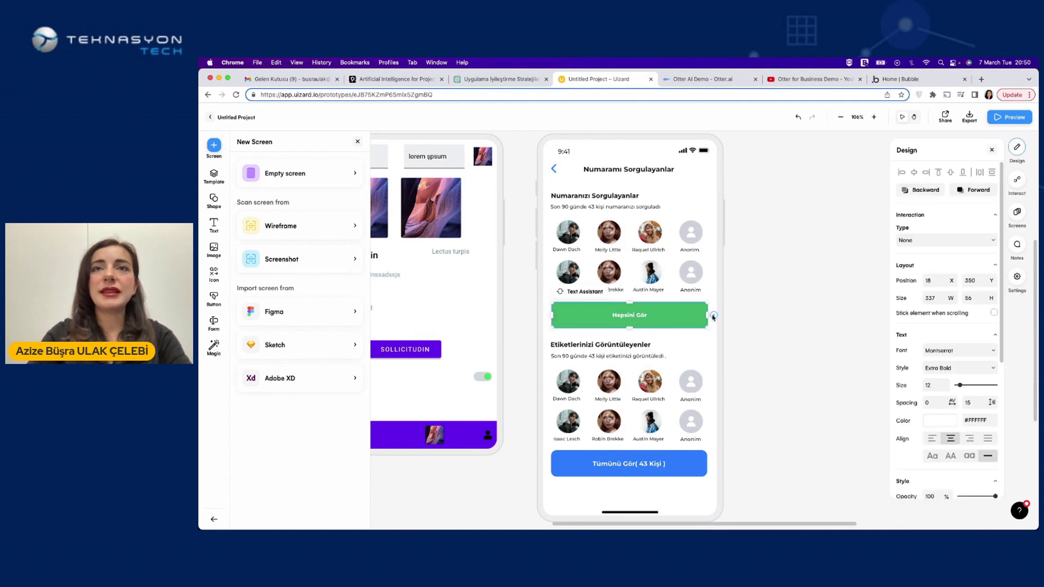
click(576, 290)
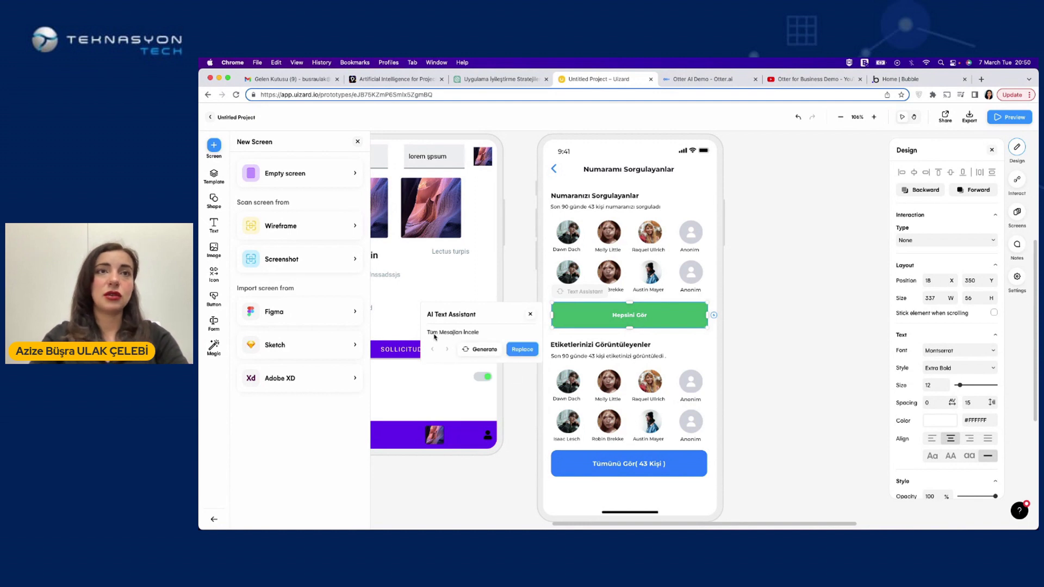
click(482, 349)
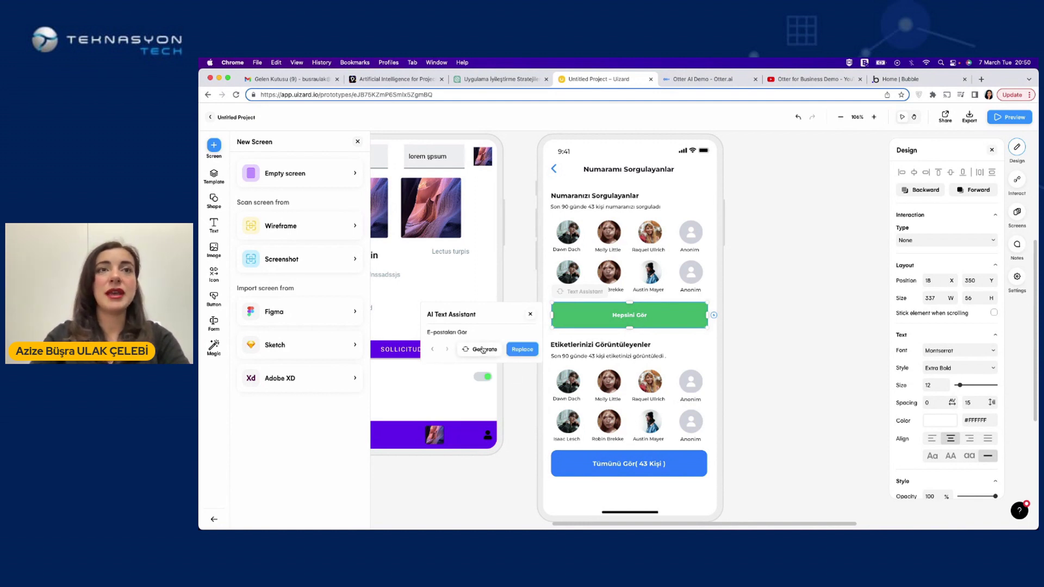
click(483, 349)
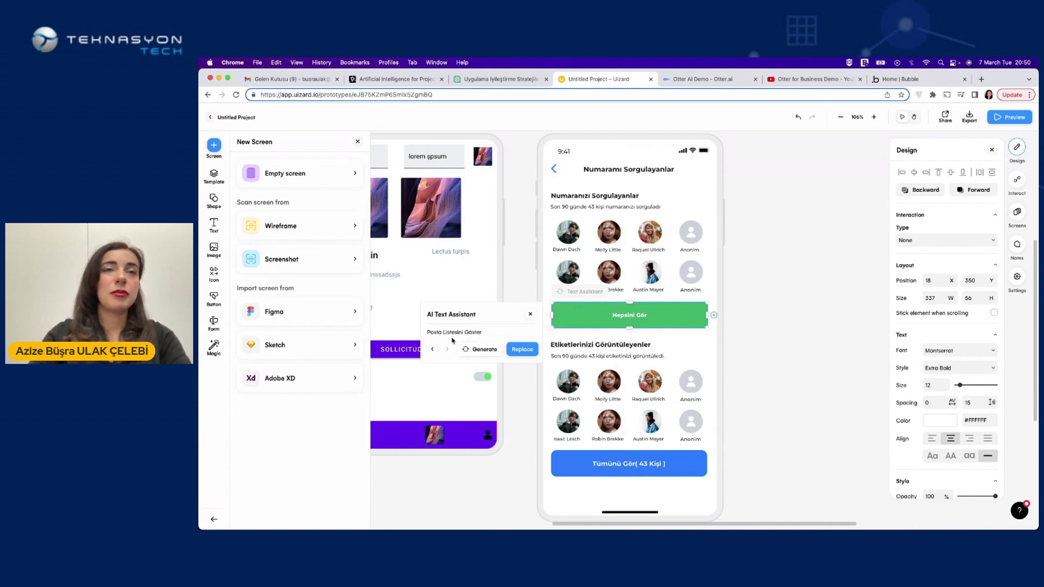
click(516, 349)
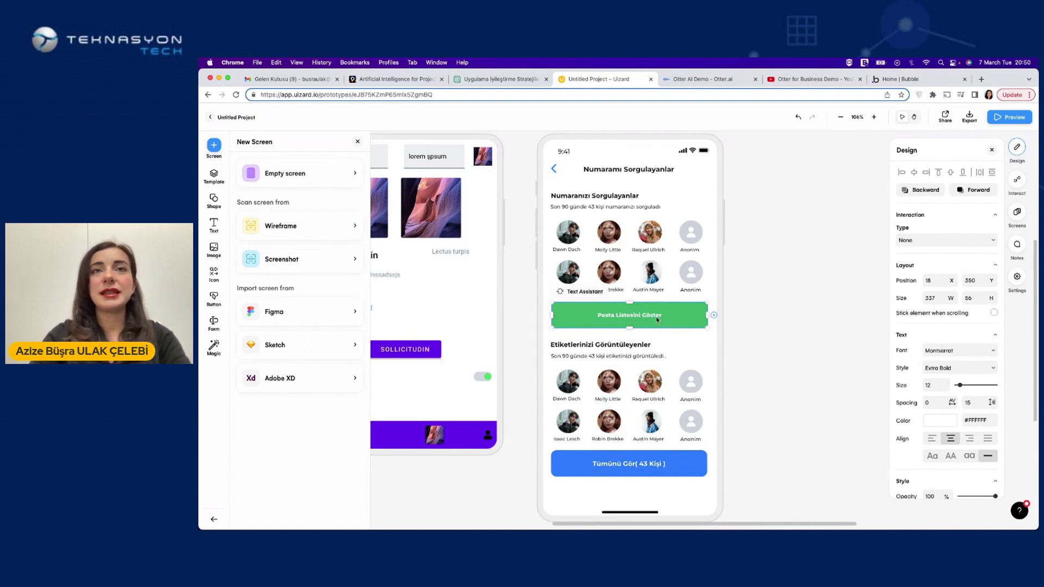
click(746, 344)
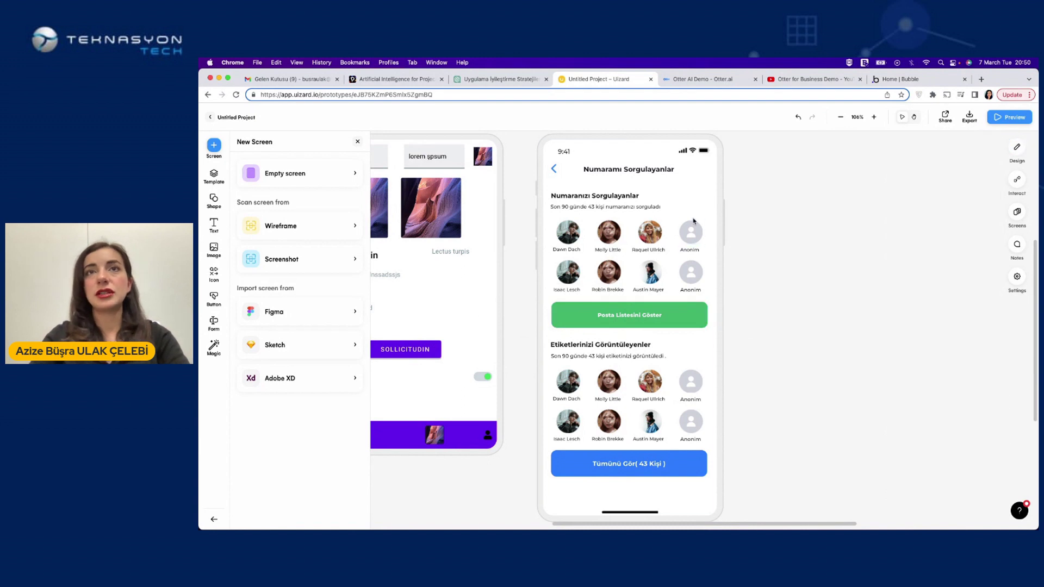
Swap the third first-row avatar for a suggested photo and fade it to 26% opacity
click(657, 231)
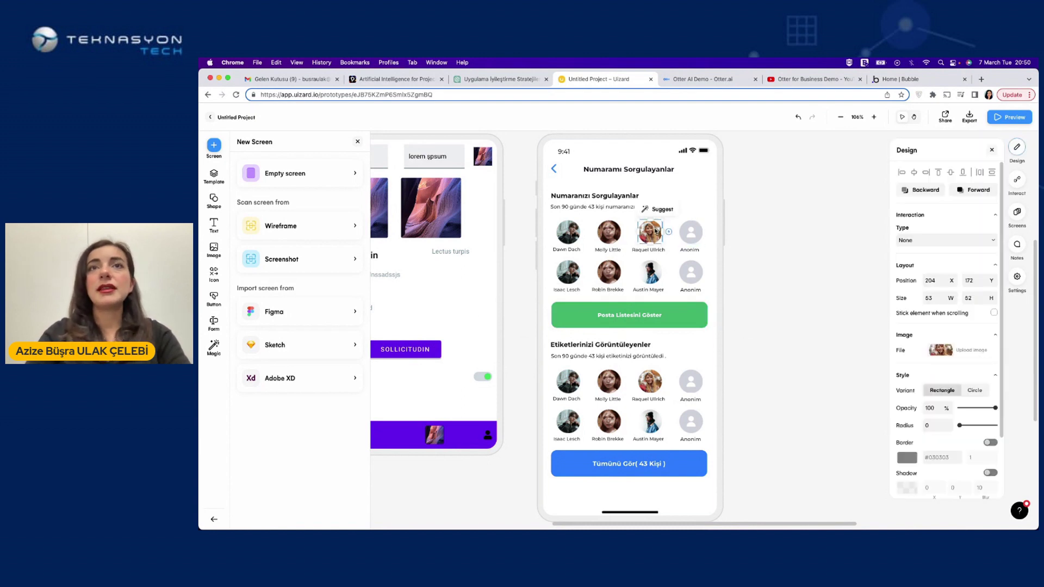
click(657, 209)
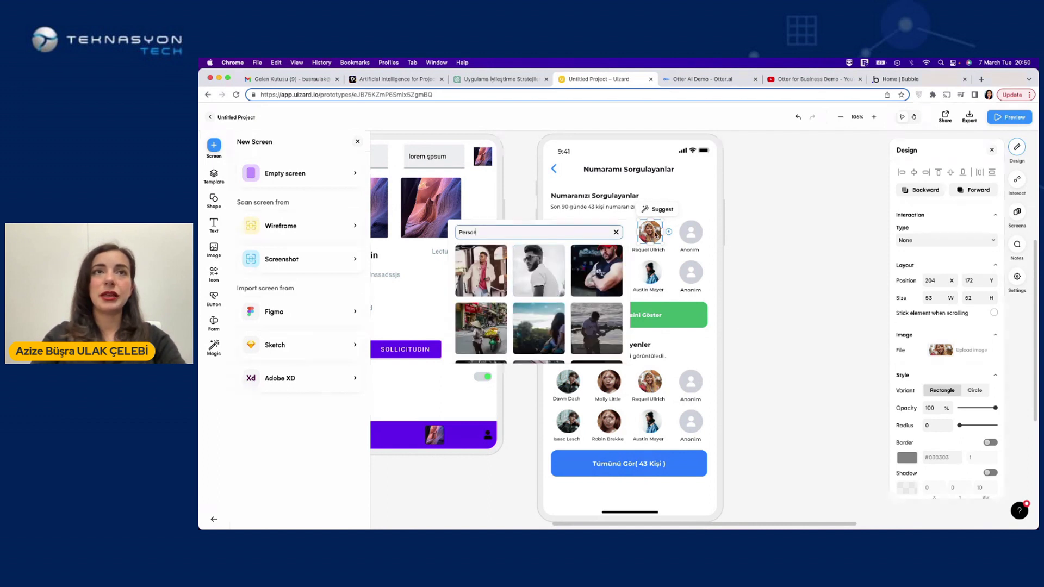
scroll(546, 317, down, 2)
click(546, 317)
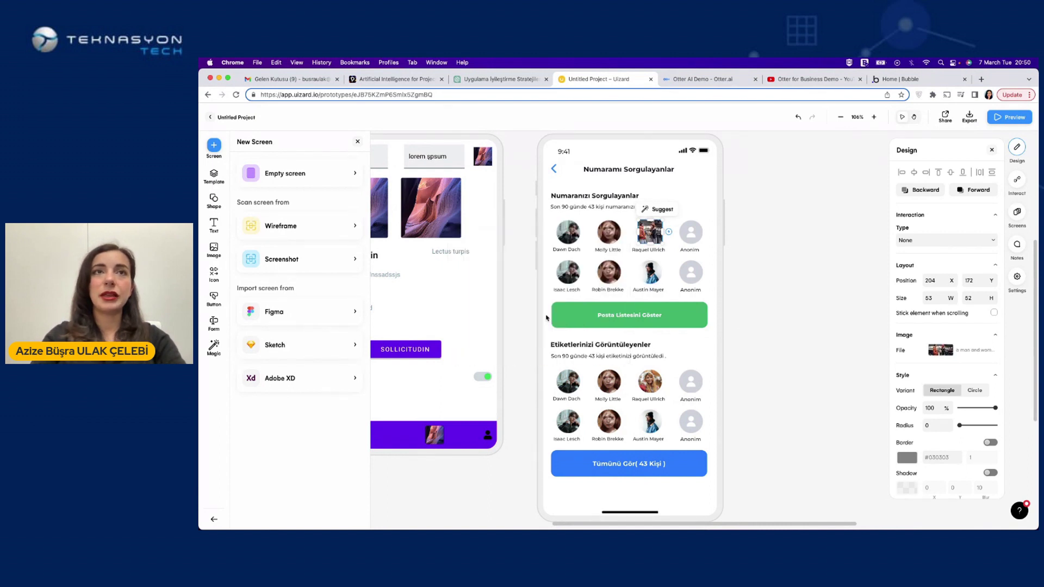
click(668, 240)
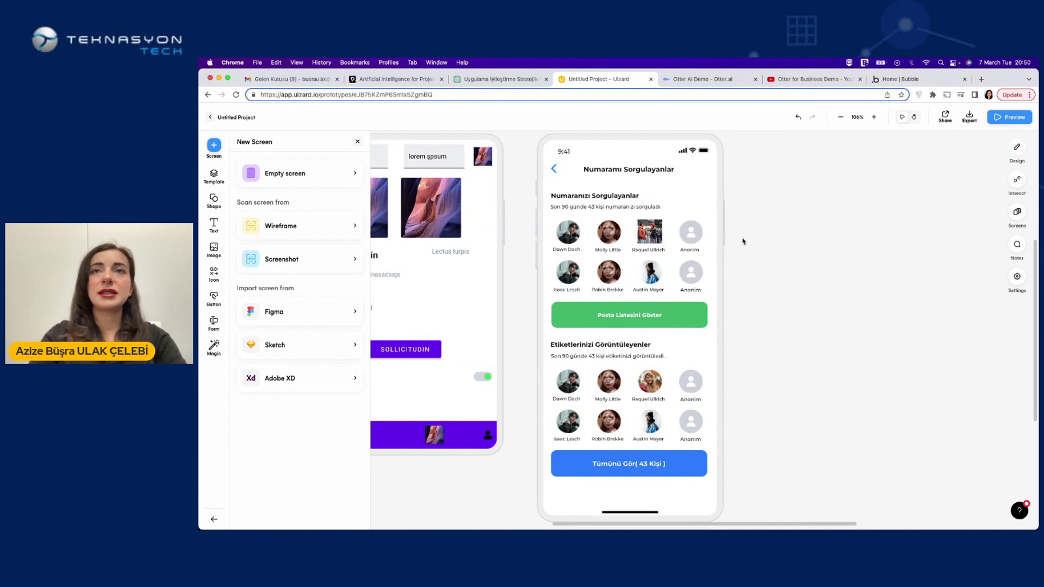
click(638, 244)
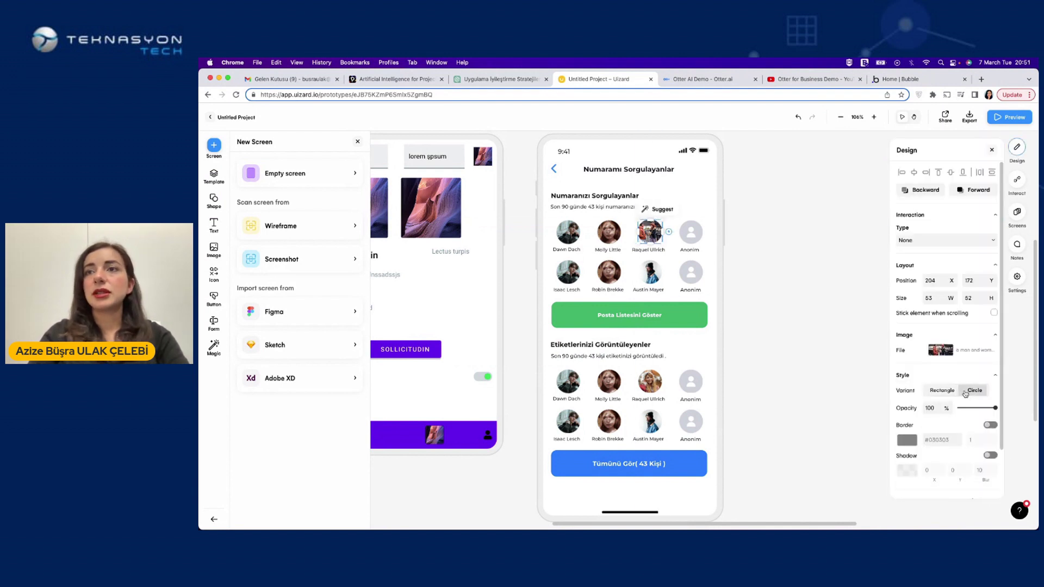
drag(995, 407, 969, 410)
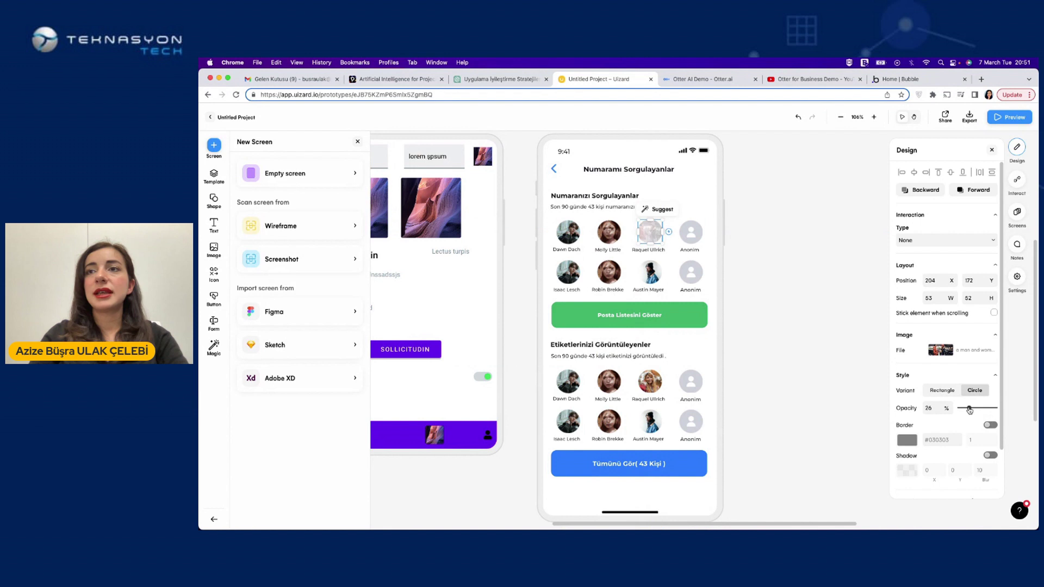
click(801, 317)
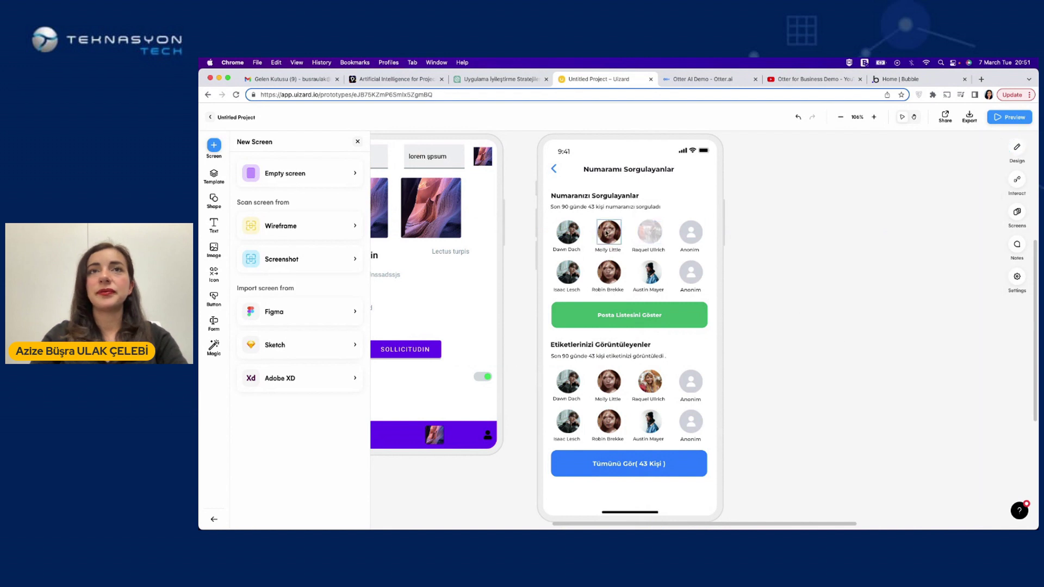
Retype the Numaranızı Sorgulayanlar heading as 'hsdkjdaskjdsdnasjlk'
click(606, 234)
click(601, 197)
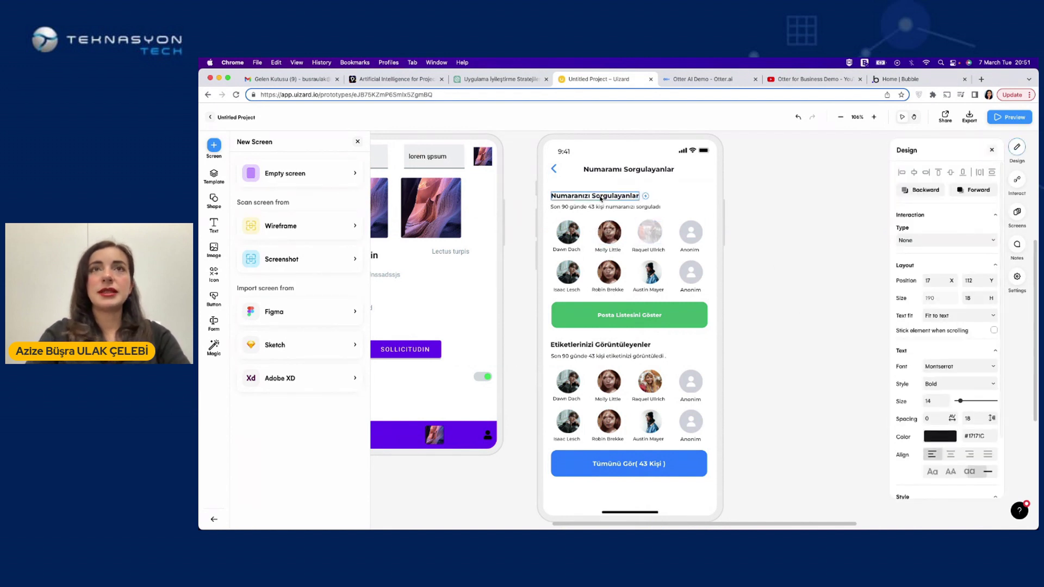
double_click(601, 198)
text(hsdkjdaskjd)
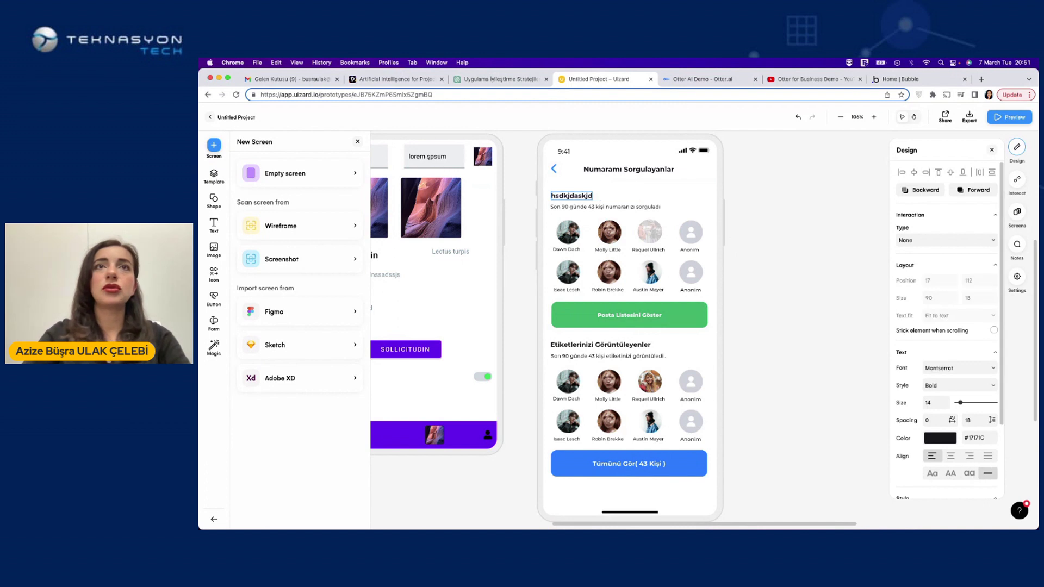
text(sdnasjlk)
key(Tab)
key(Tab)
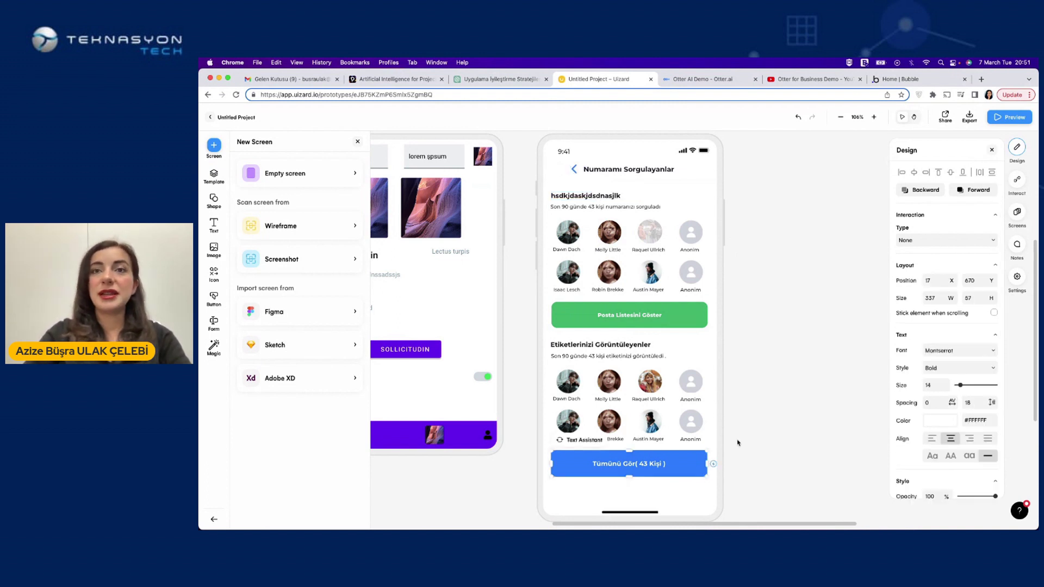
click(737, 443)
scroll(795, 224, down, 5)
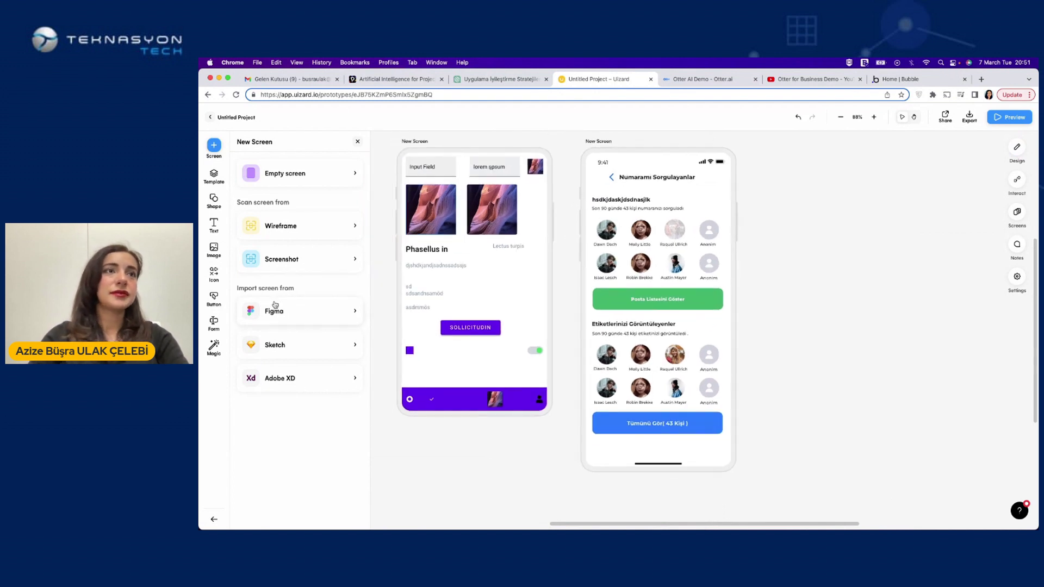
Run Magic > Attention Heatmap on the Numaramı Sorgulayanlar phone screen
click(213, 348)
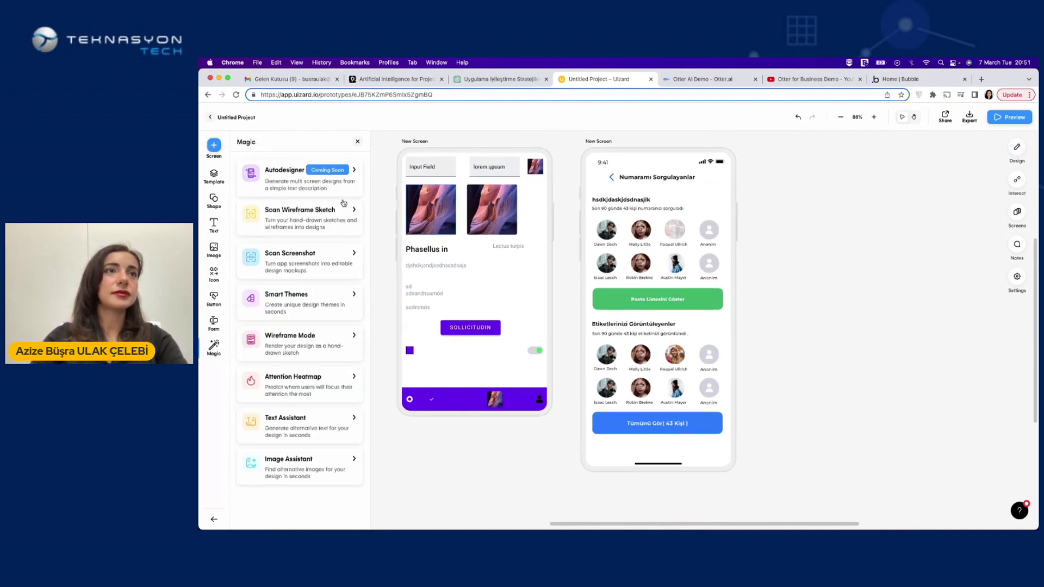
click(296, 380)
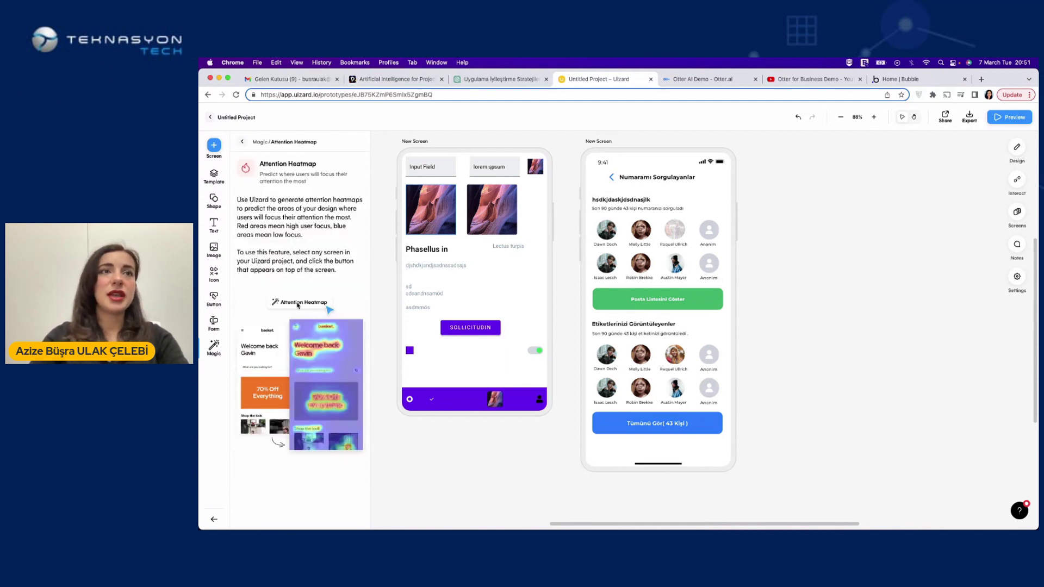
scroll(742, 275, up, 2)
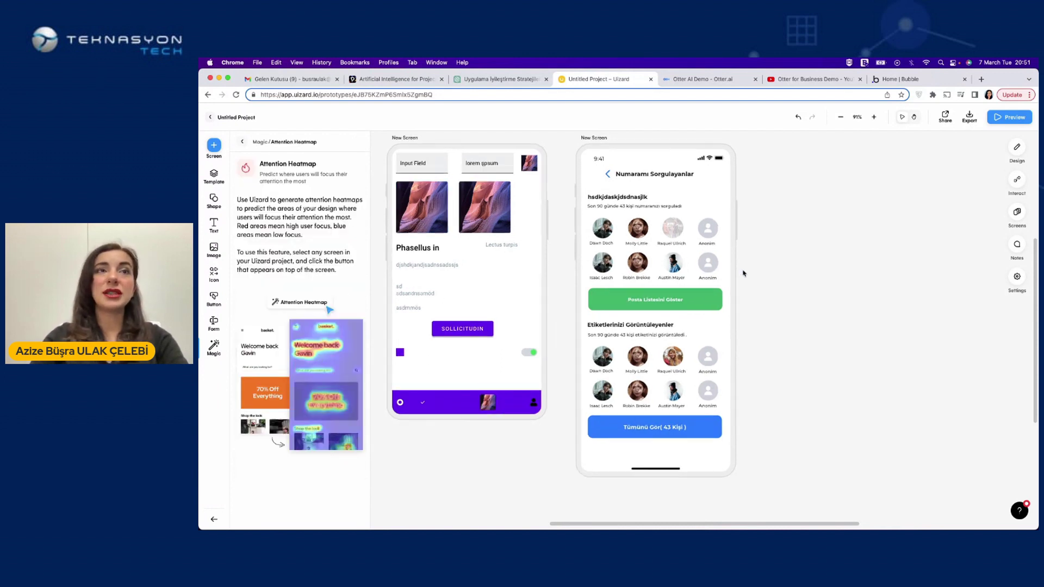
scroll(606, 131, up, 1)
click(609, 164)
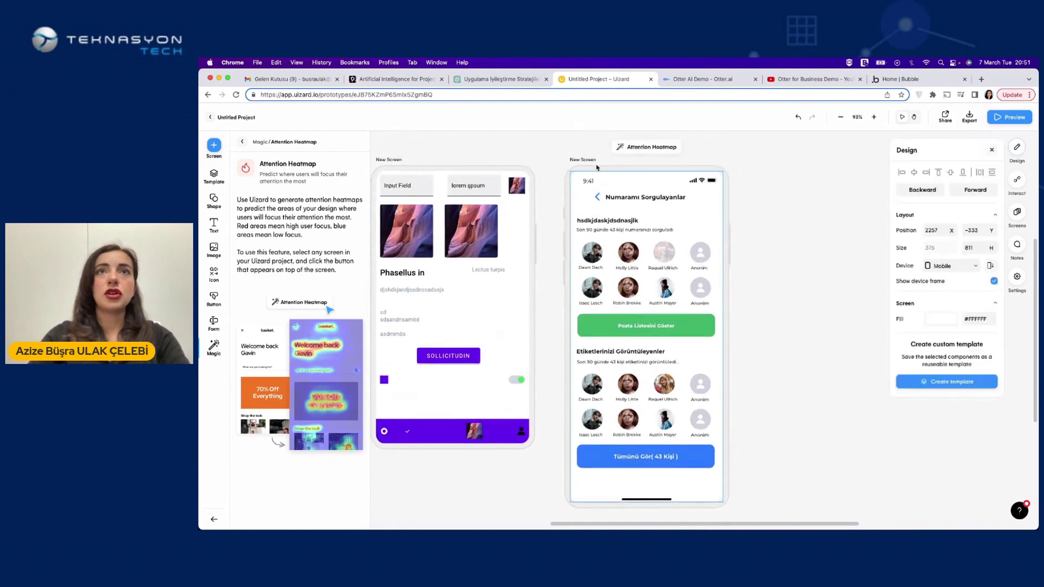
click(644, 147)
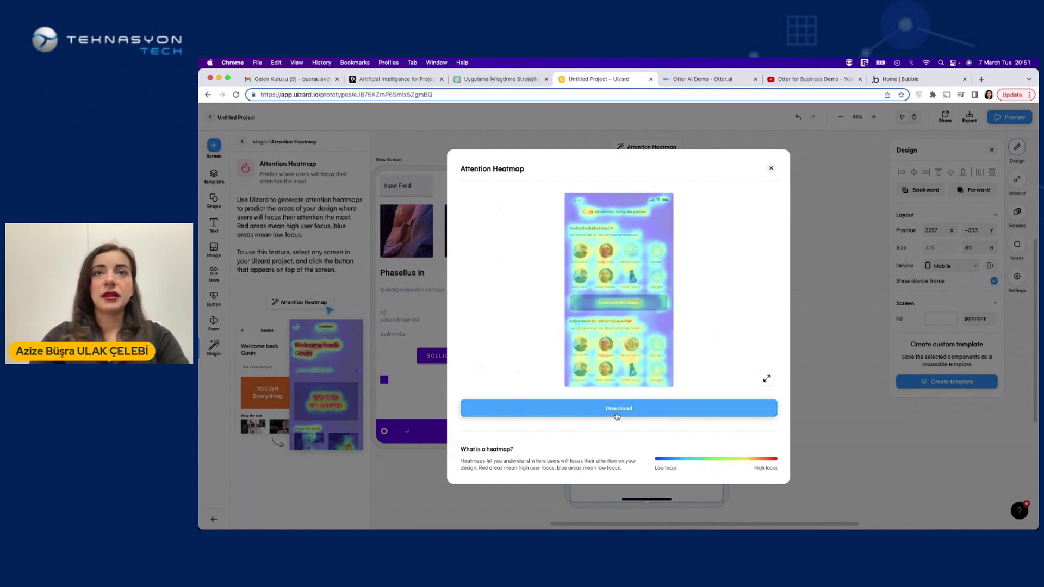
Download the heatmap as 0.png, view it, then close its tab and the heatmap dialog
click(646, 407)
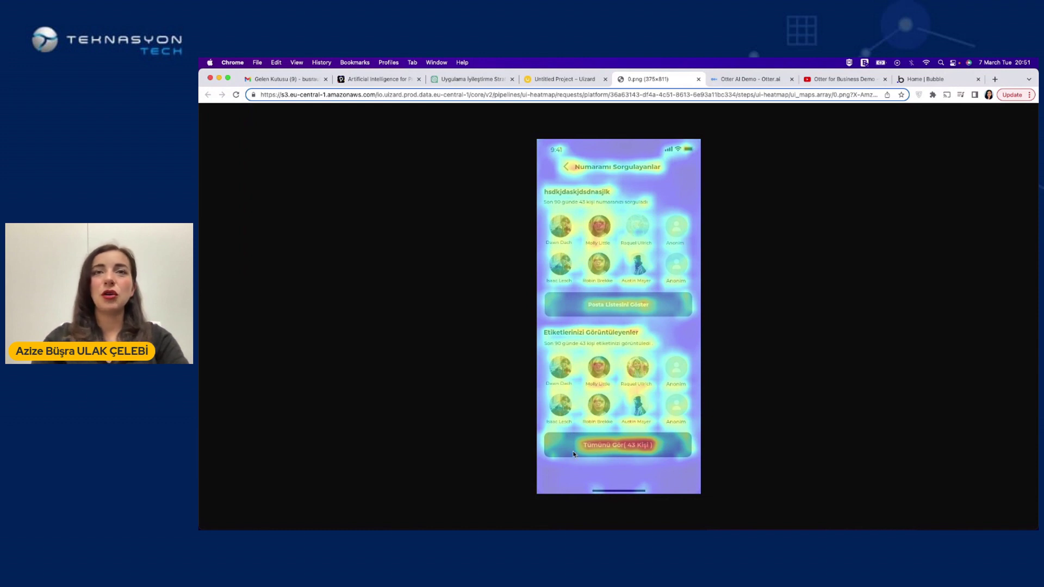
click(697, 79)
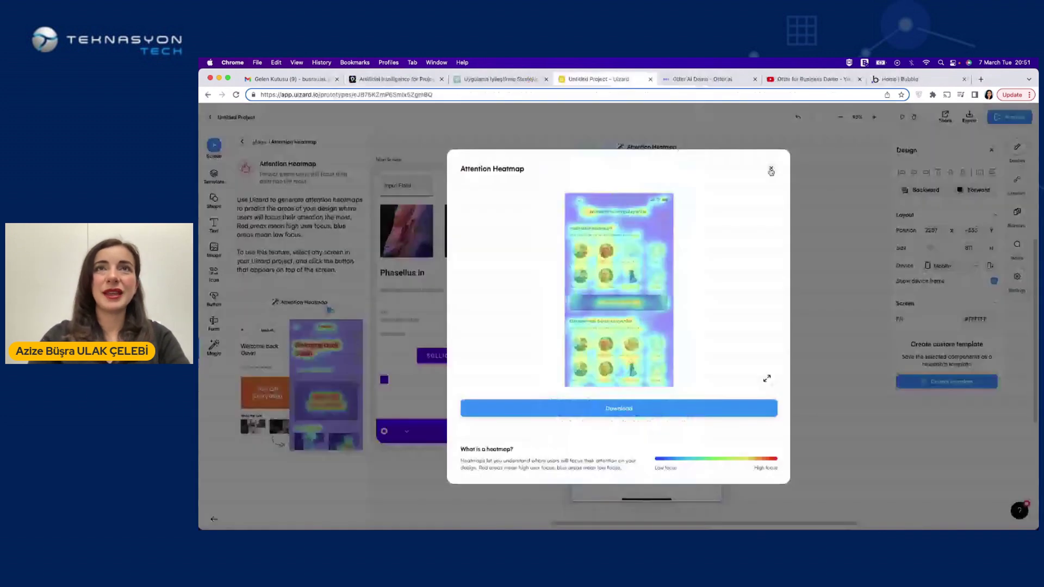
click(771, 170)
Link the Inbox header's search icon to New Screen with a Go to screen interaction
click(811, 347)
scroll(811, 347, down, 3)
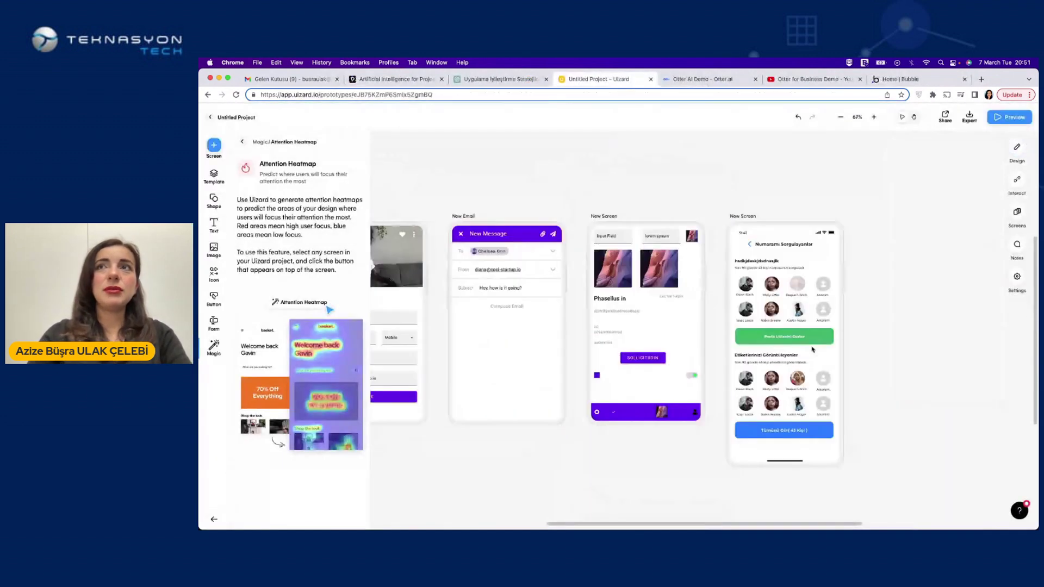
scroll(812, 349, left, 1)
scroll(812, 348, down, 3)
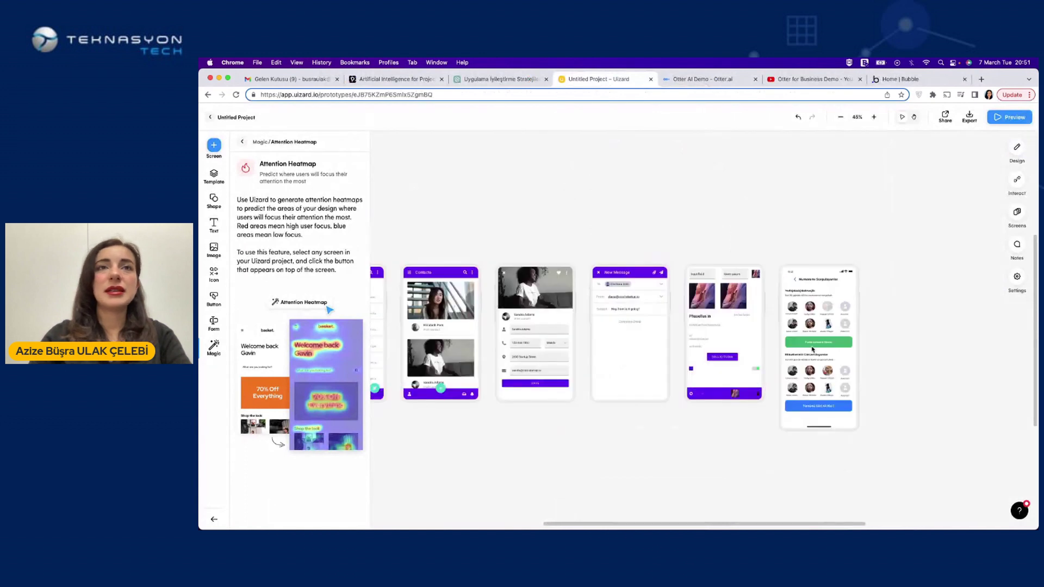
scroll(652, 326, left, 5)
scroll(511, 286, up, 2)
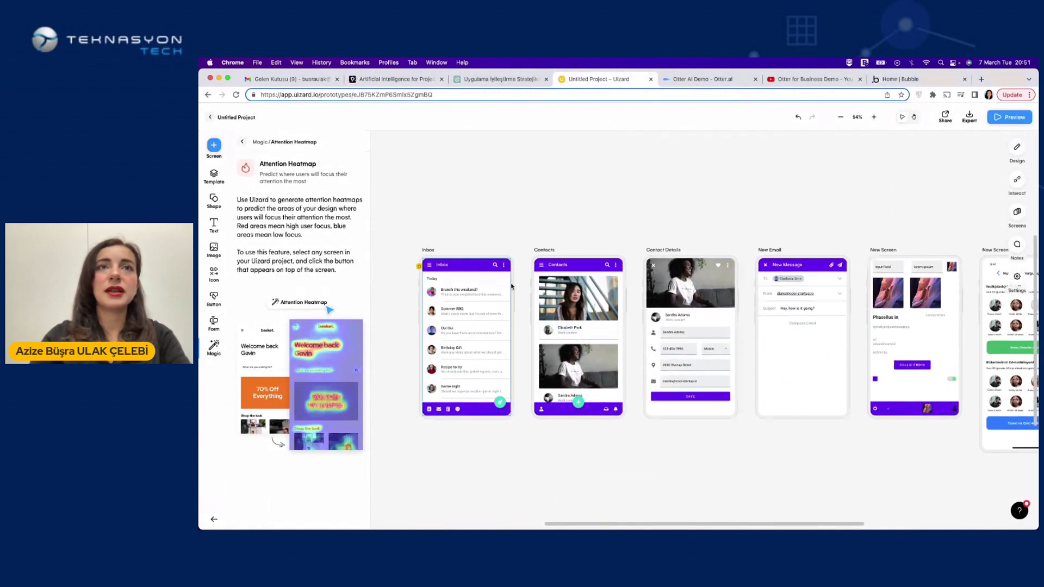
click(496, 264)
drag(503, 265, 834, 246)
click(429, 253)
drag(833, 243, 834, 247)
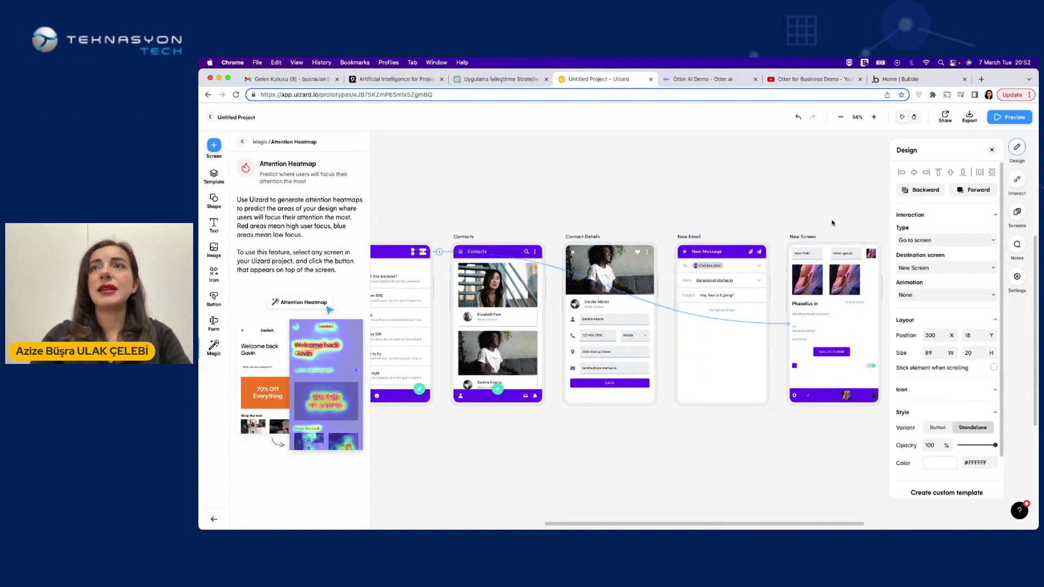
In Preview, tap from Inbox to New Screen, back home, then into New Message and back
click(1005, 117)
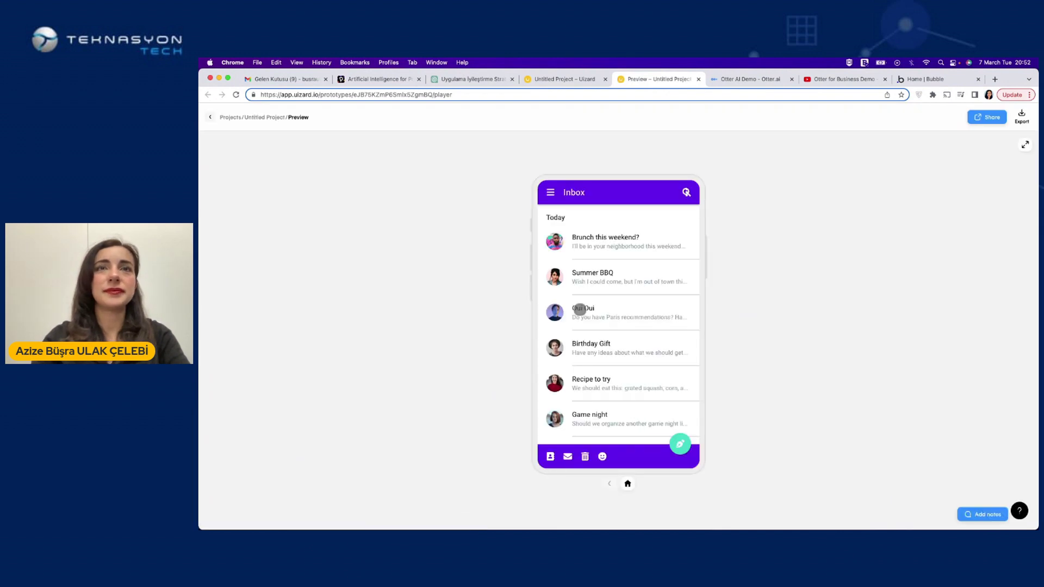
click(677, 303)
click(684, 192)
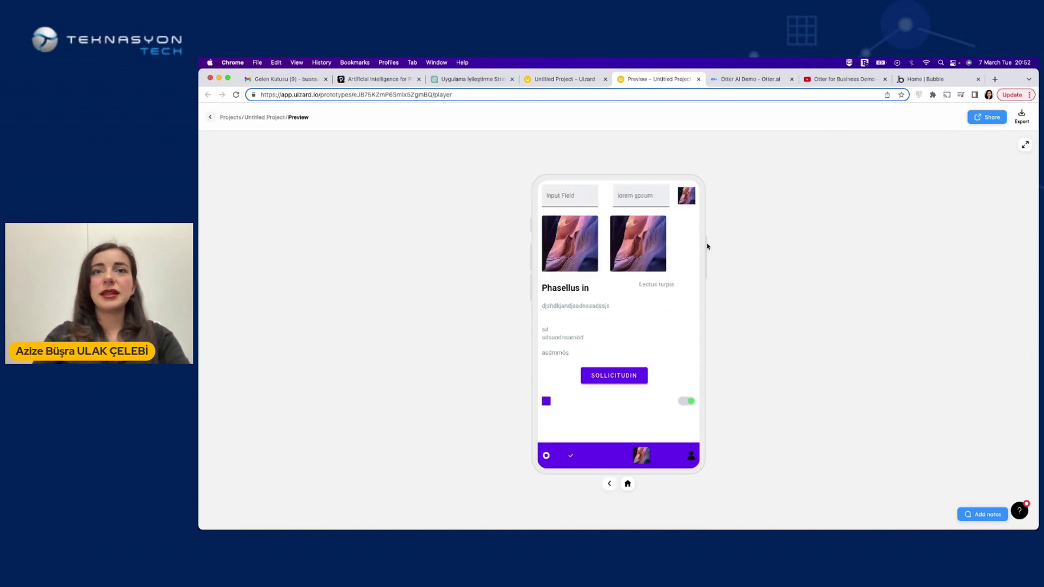
click(627, 484)
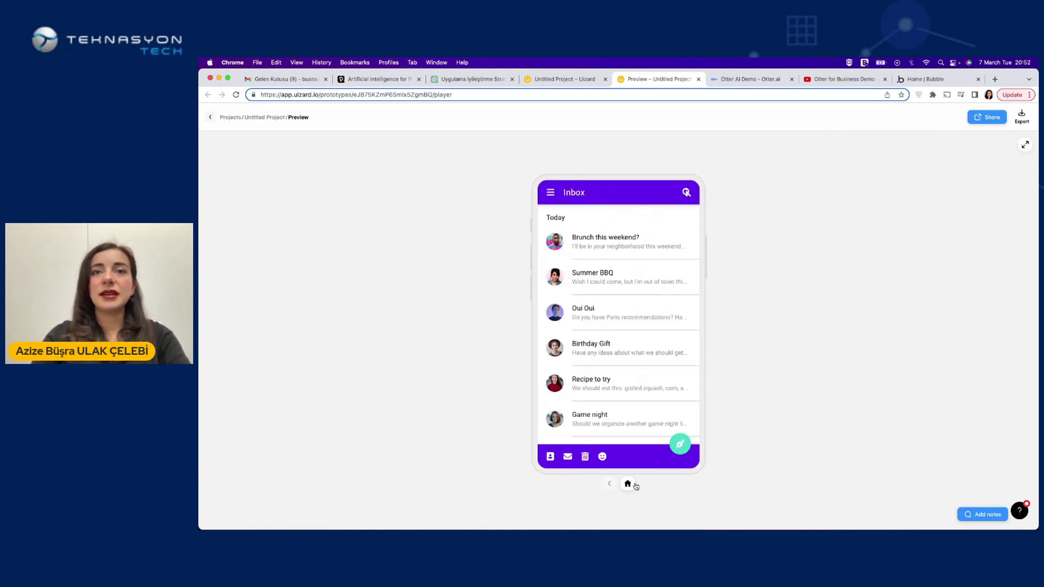
click(679, 444)
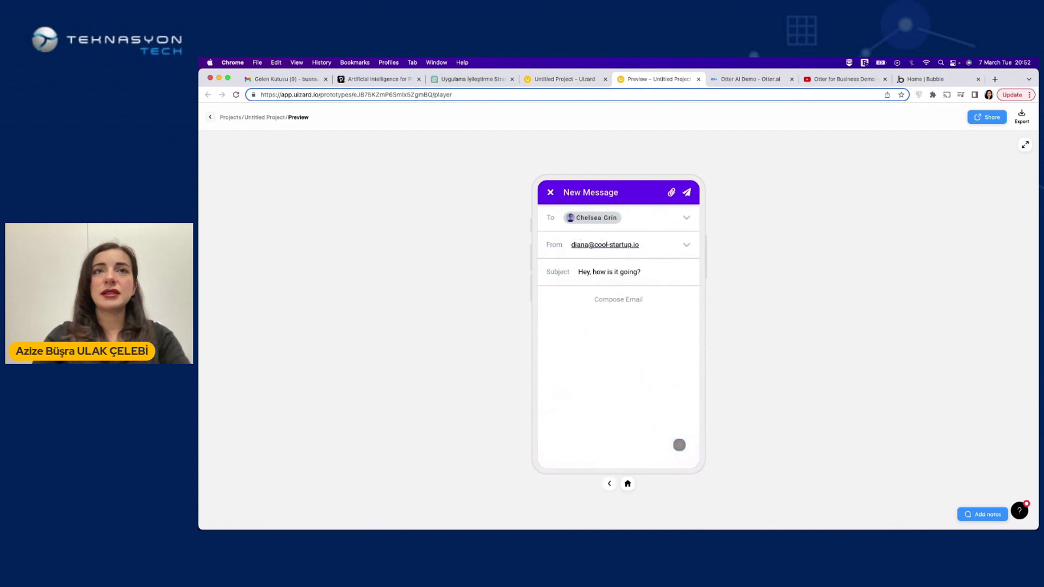
click(686, 192)
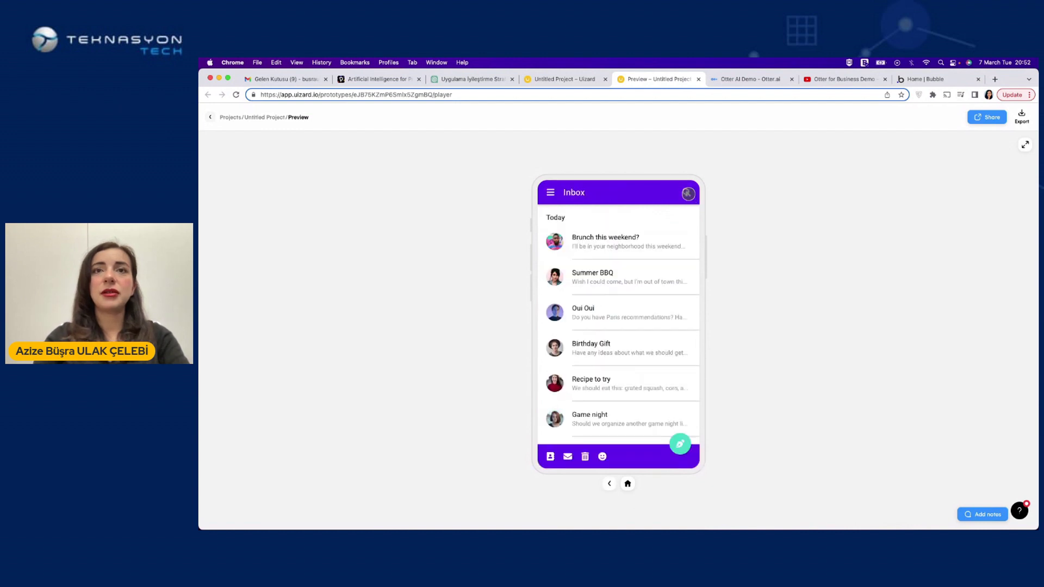
Open Contacts and the second contact's detail, save it, then exit the preview
click(549, 458)
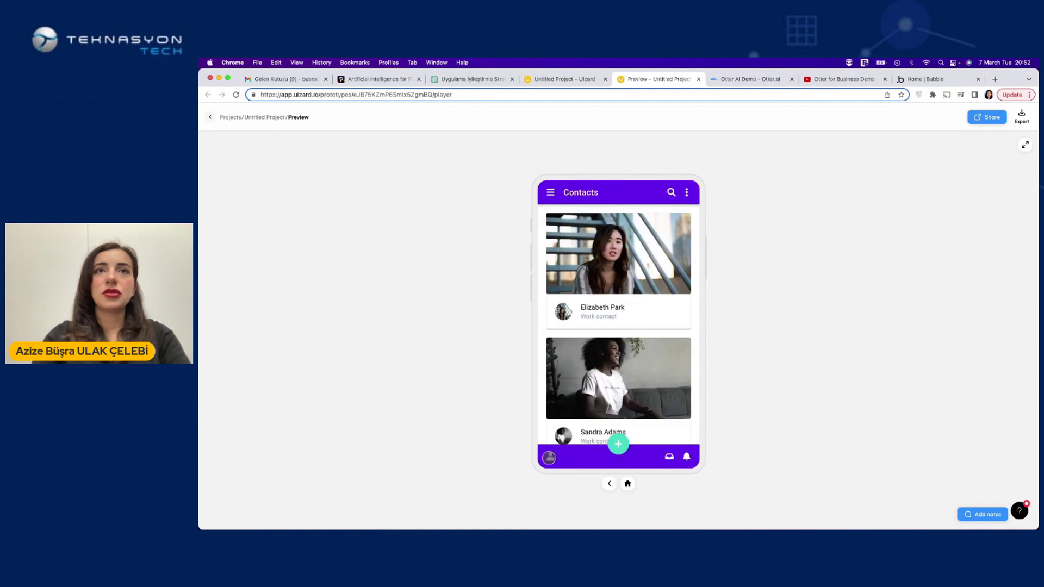
click(603, 403)
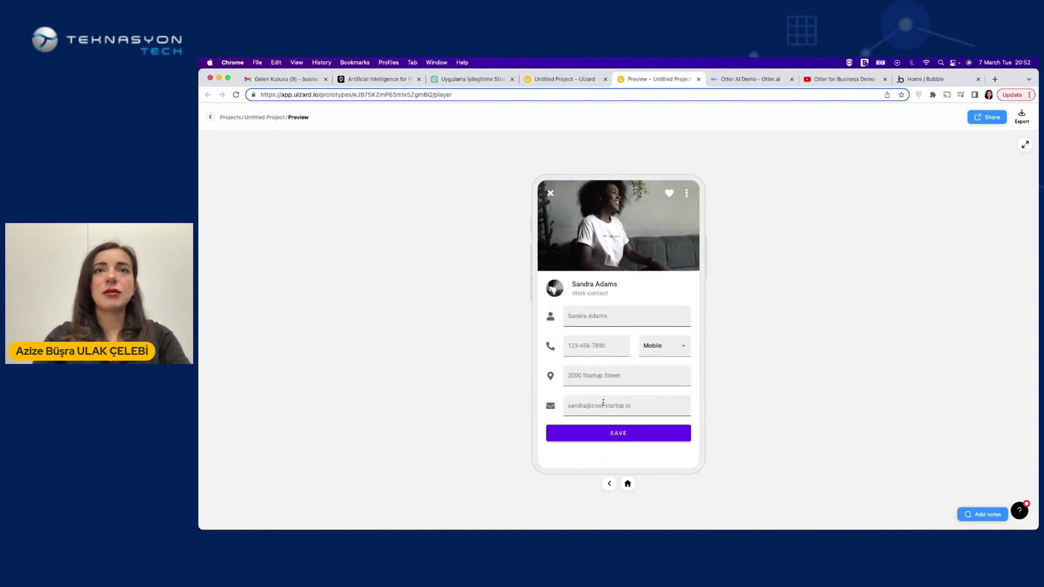
click(652, 343)
click(629, 432)
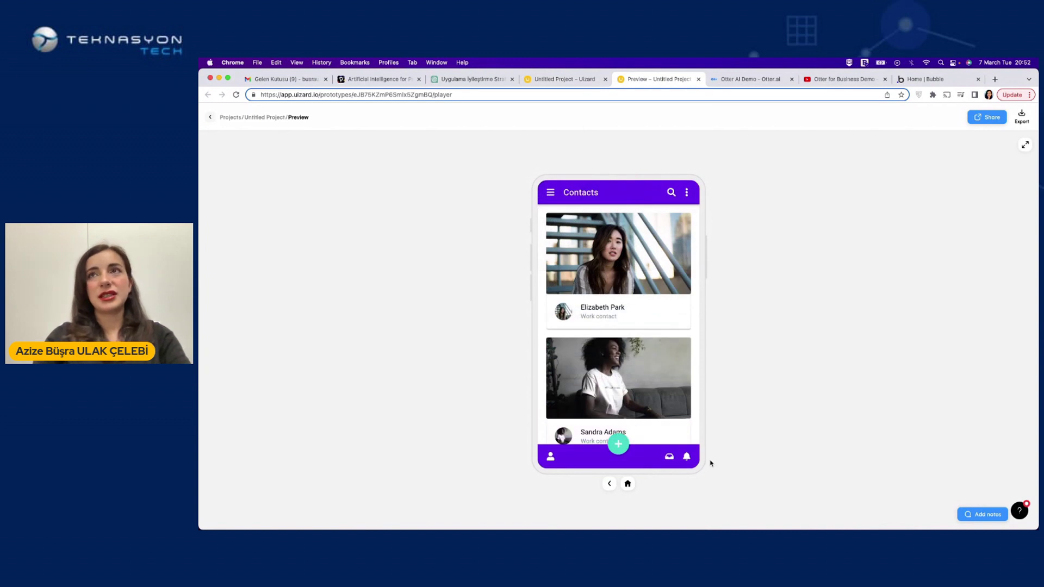
click(210, 118)
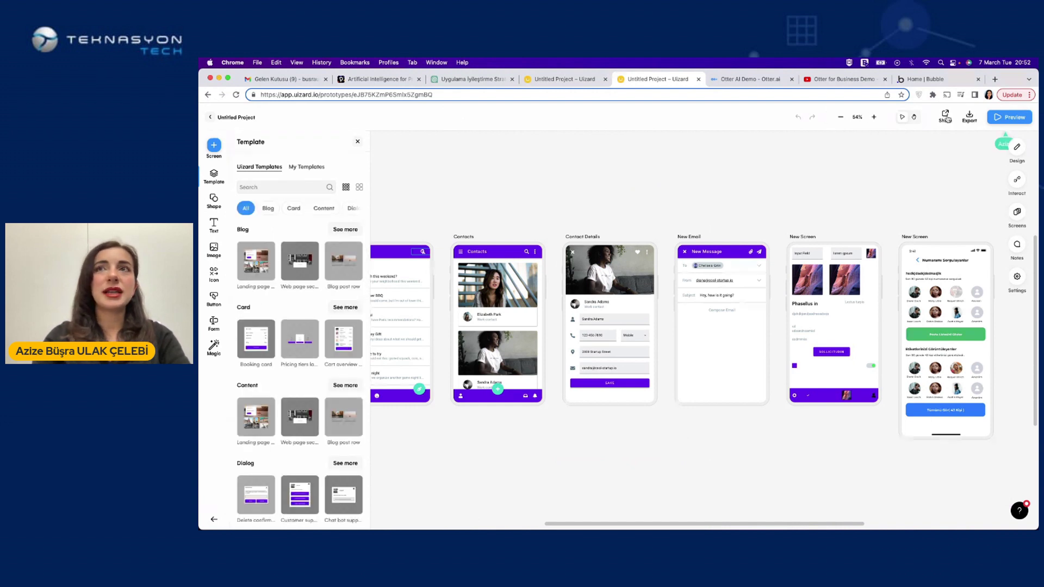
Drag the Cart overview template card onto the canvas above the screens
drag(343, 338, 546, 152)
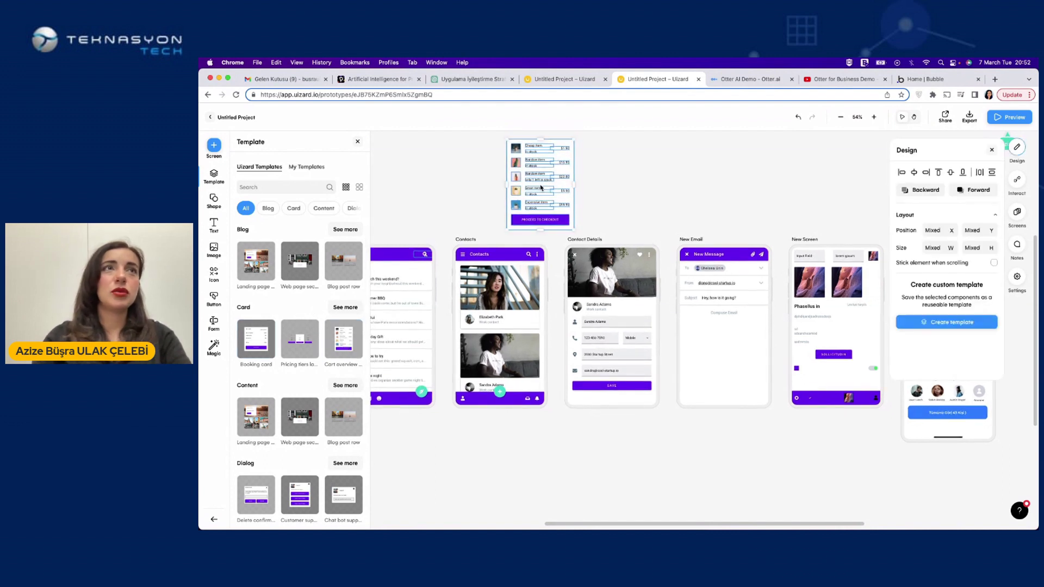
scroll(544, 176, up, 3)
scroll(542, 188, up, 1)
scroll(594, 232, up, 2)
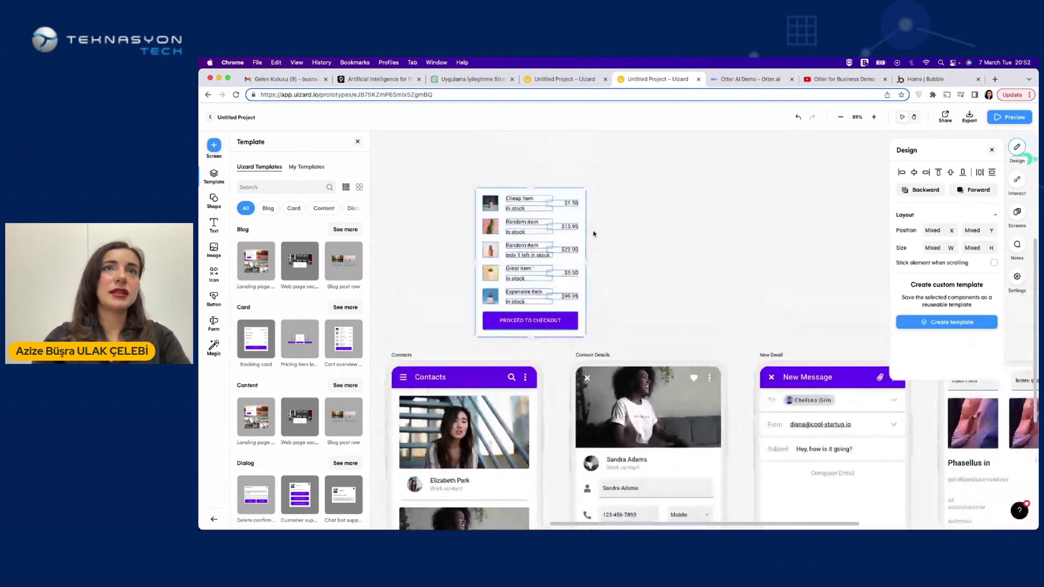
scroll(594, 232, up, 5)
Retype the Expensive item label as 'sdklsndlamösdsa' and close the Uizard tab
click(725, 278)
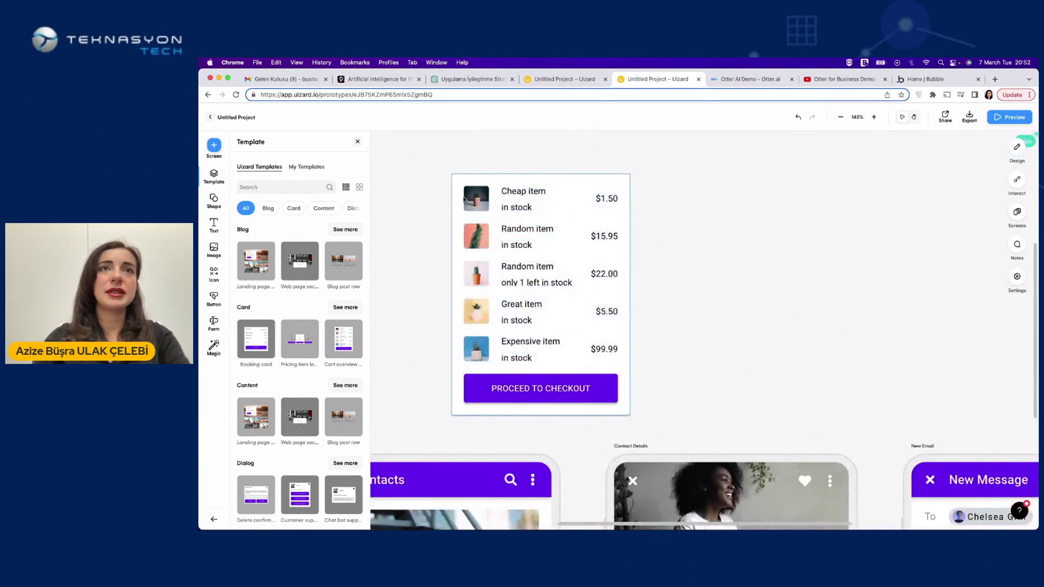
click(582, 352)
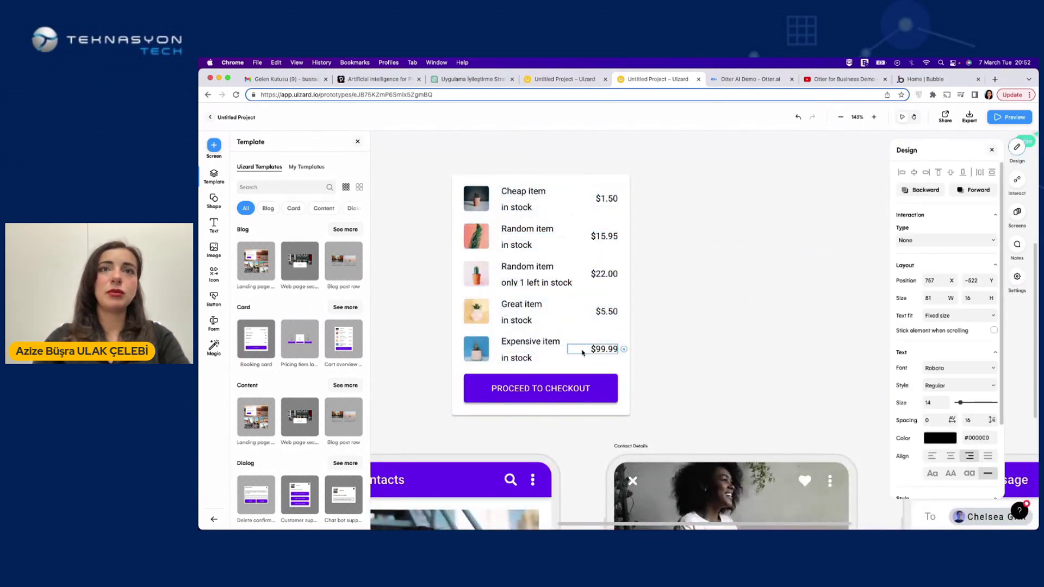
double_click(526, 342)
text(sdklsndlamösdsa)
click(522, 381)
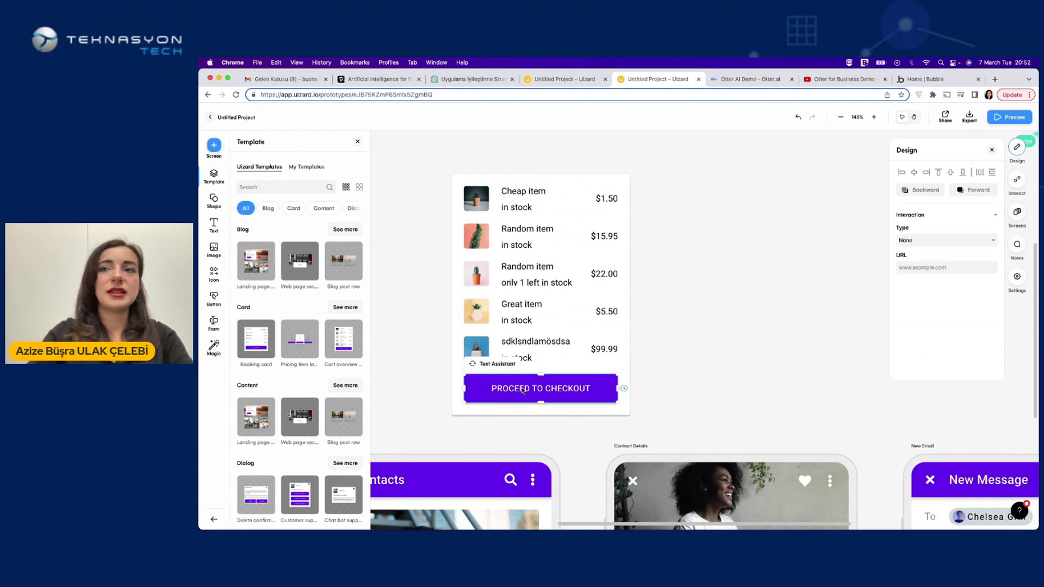
click(697, 80)
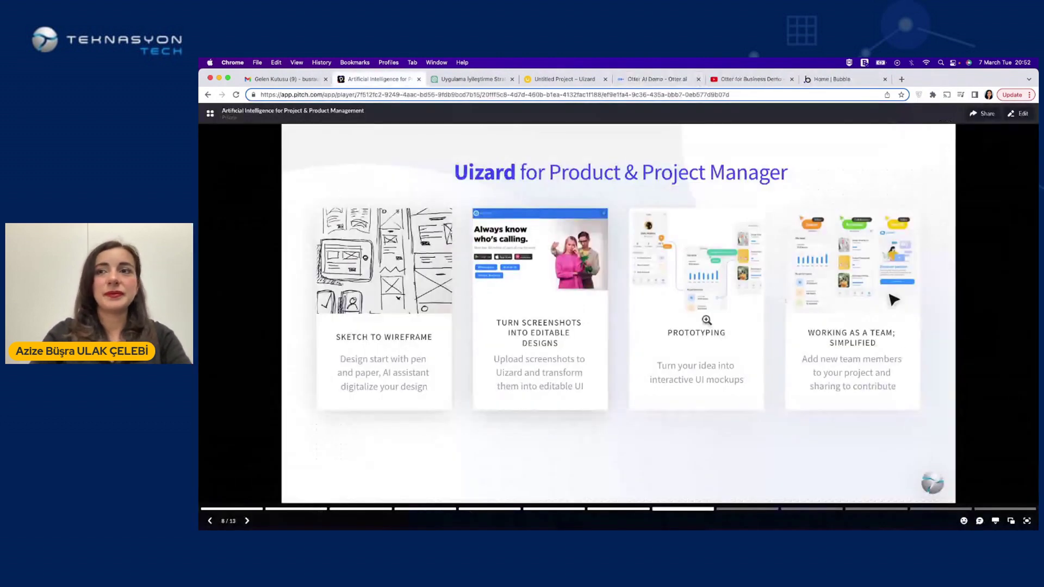
Present the Pitch deck full screen and advance to the Meet Otter slide
mouse_move(1030, 511)
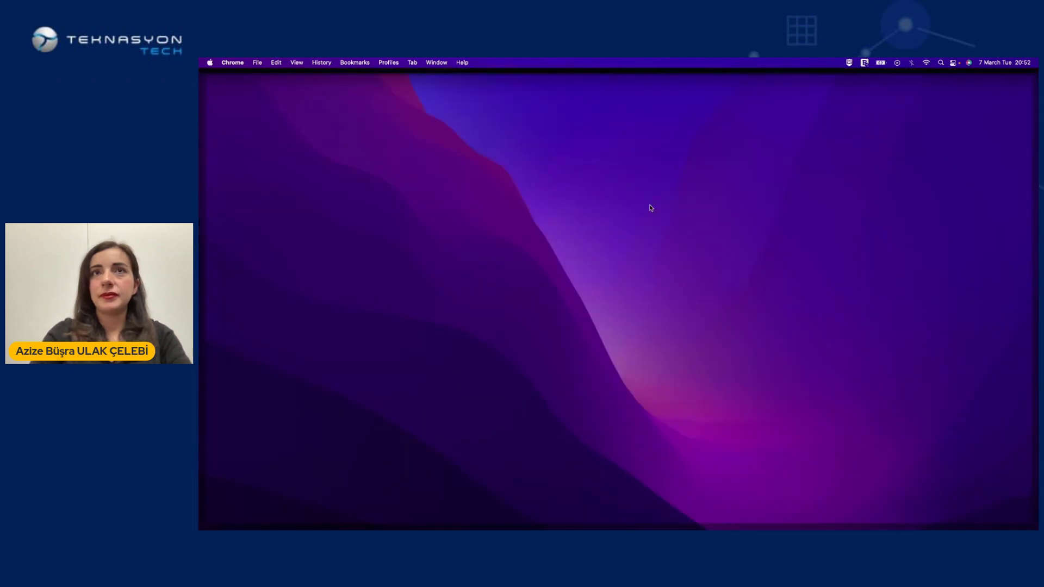
click(638, 237)
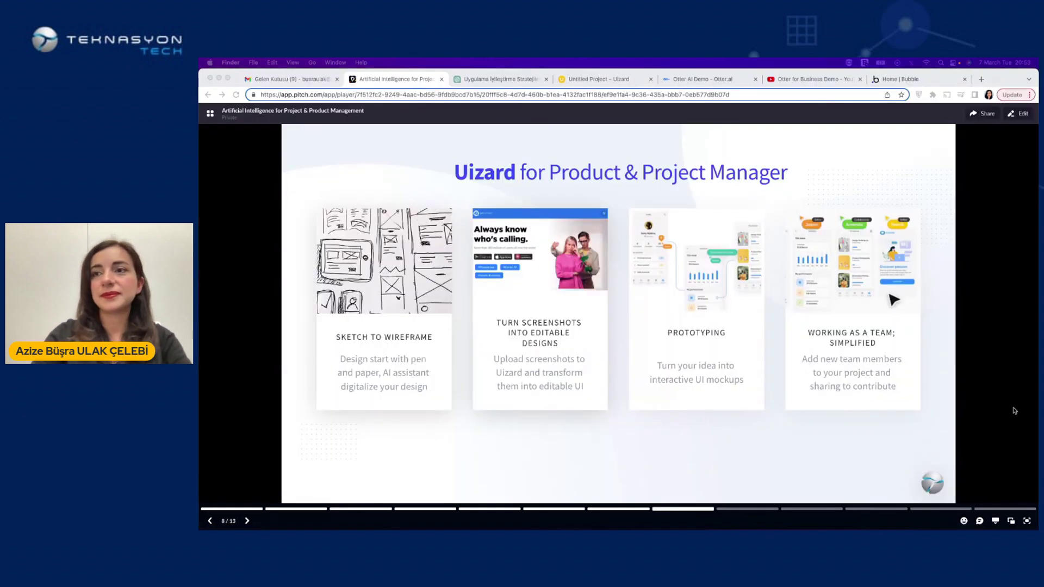
click(1026, 521)
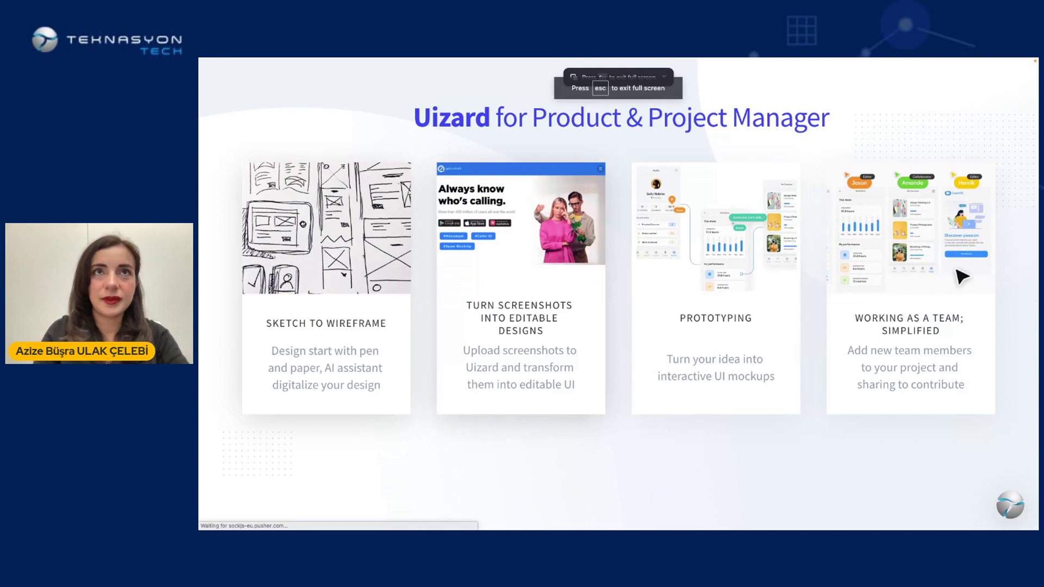
key(Right)
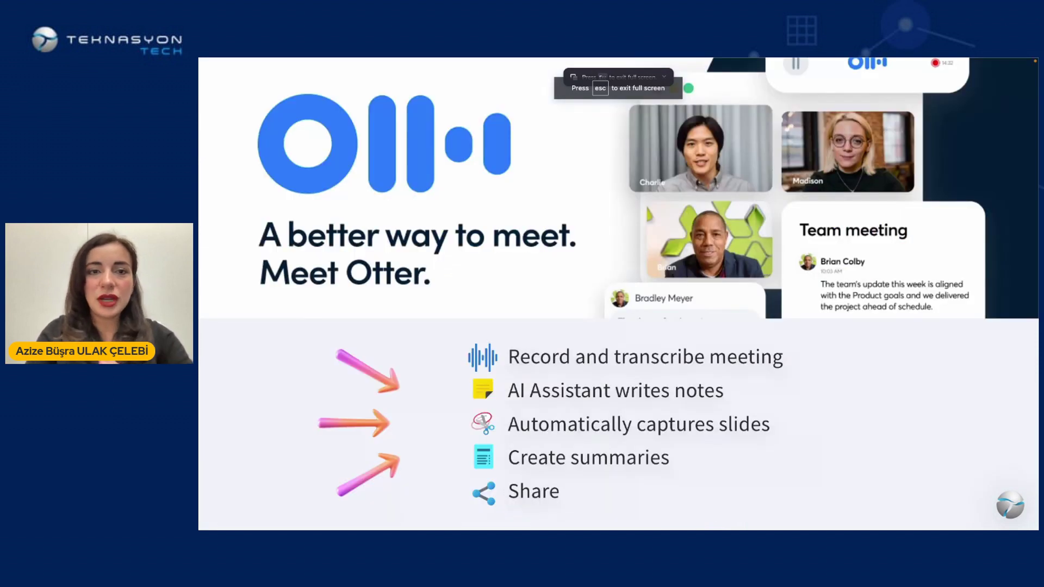
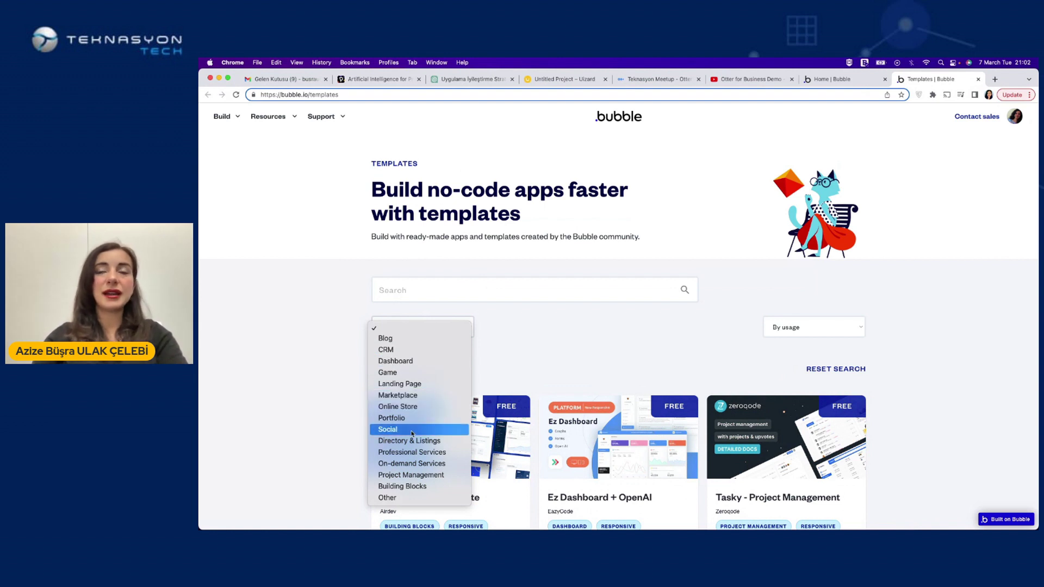
Filter the templates to the Landing Page category and open the MaidHouse - Landing Page template
click(789, 328)
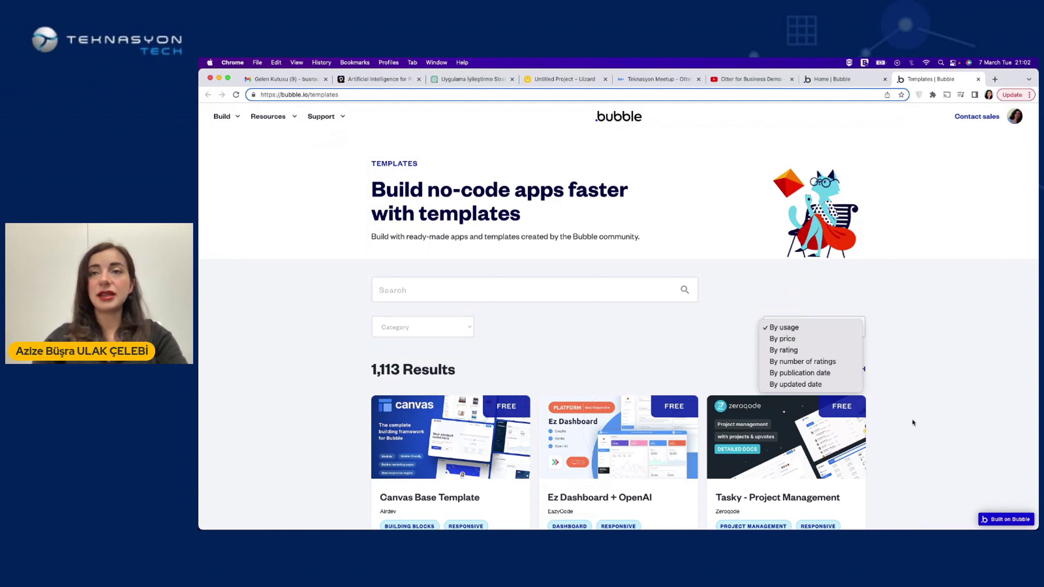
click(422, 326)
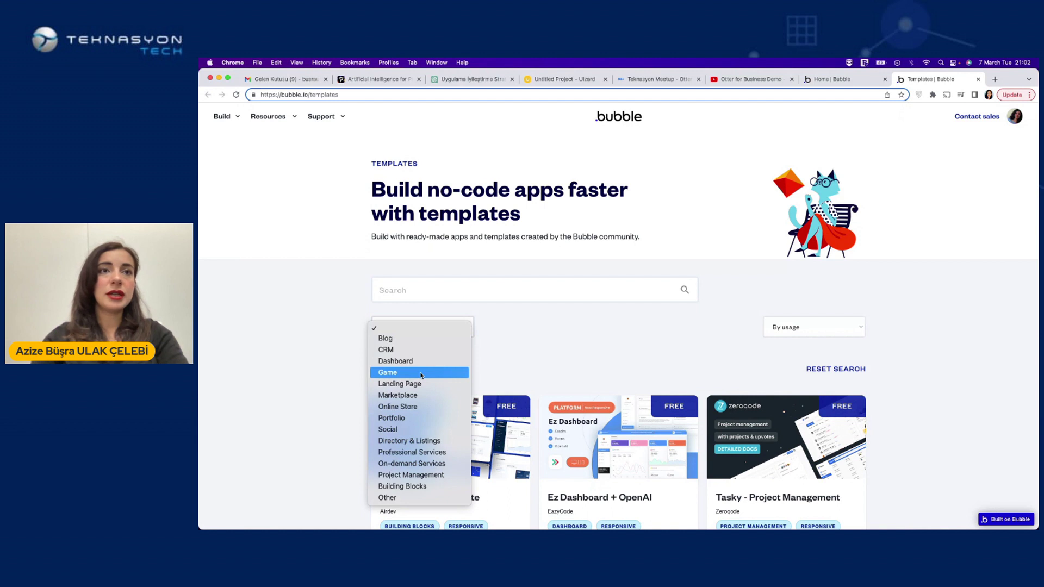
click(418, 383)
scroll(908, 402, down, 2)
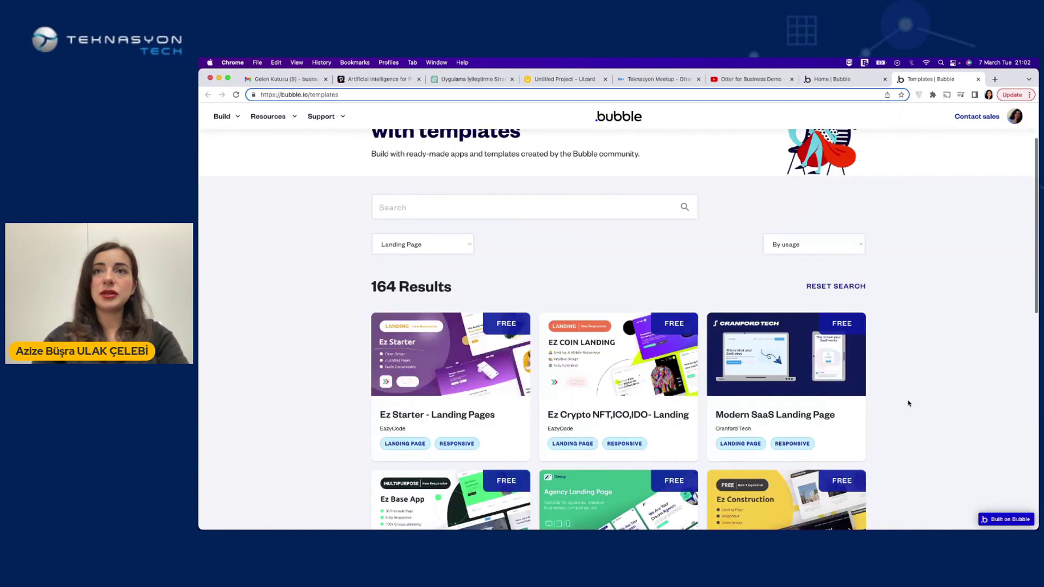
scroll(906, 401, down, 2)
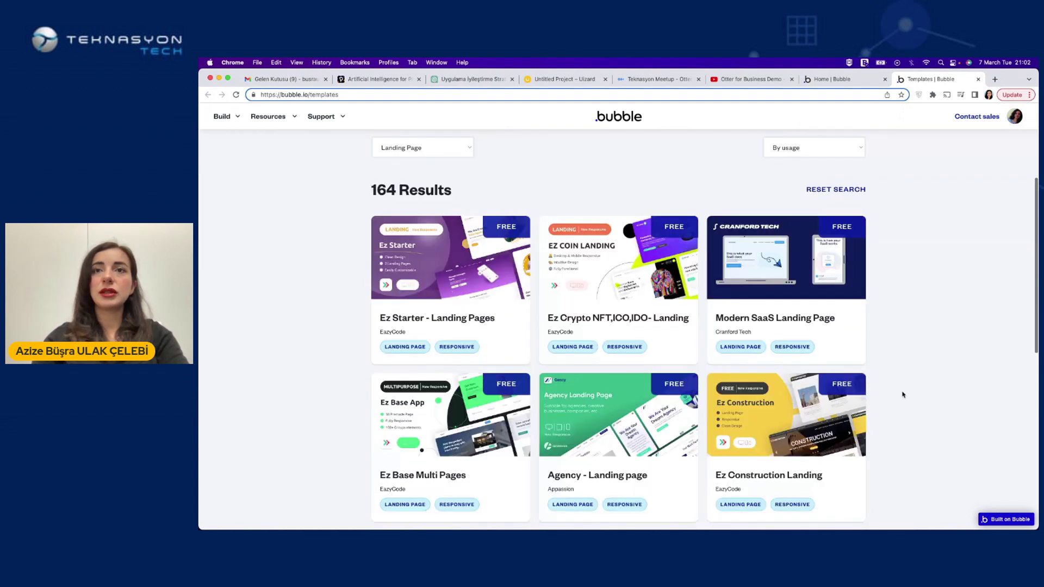
scroll(930, 354, down, 2)
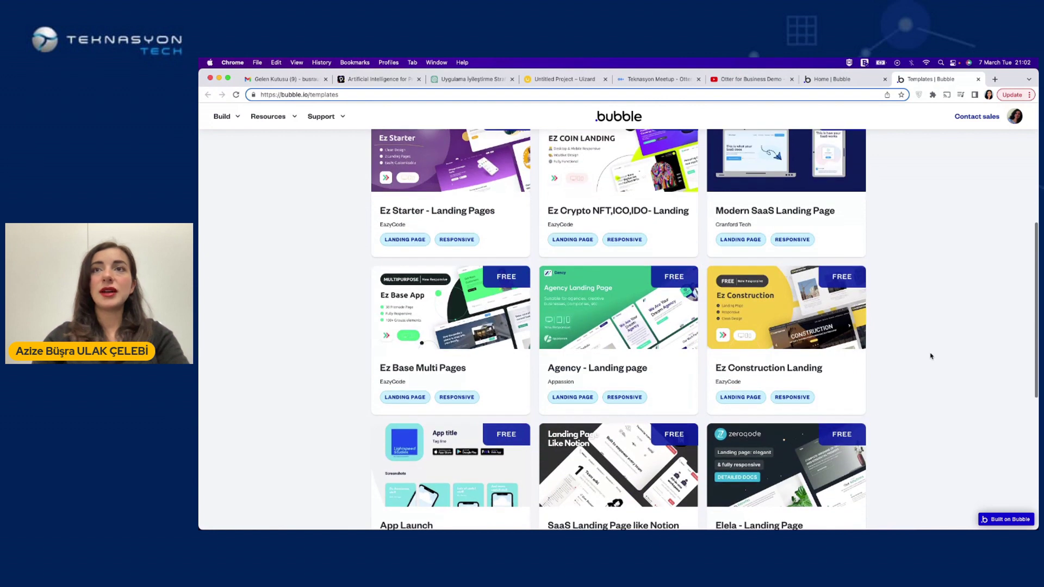
scroll(930, 356, down, 6)
scroll(930, 356, up, 10)
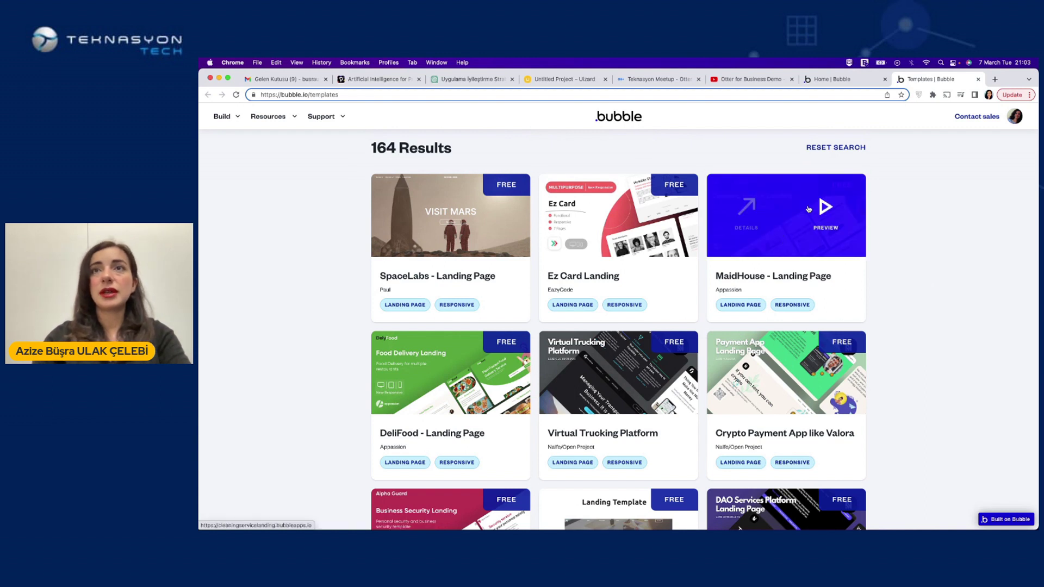
click(739, 214)
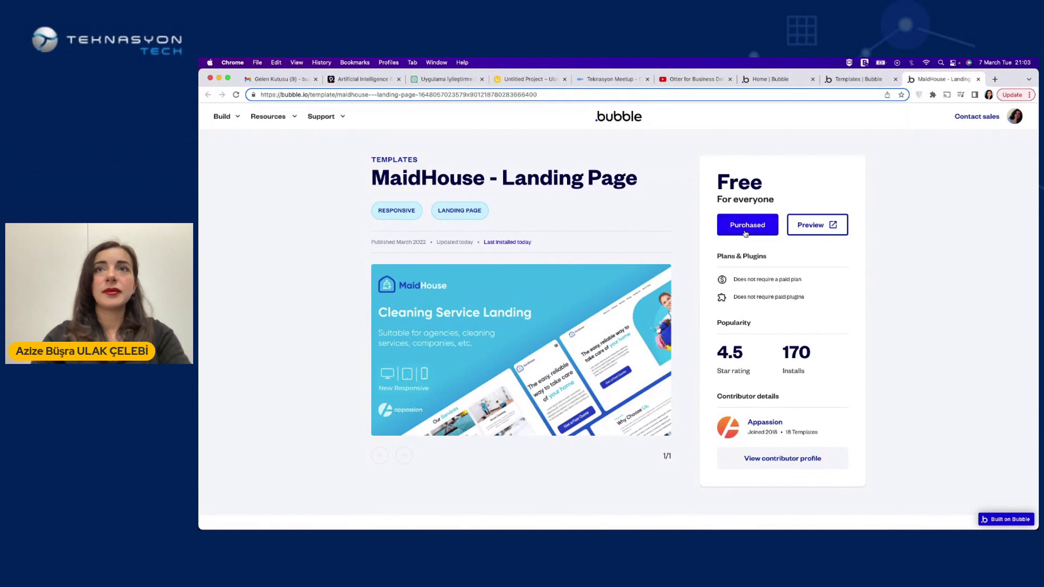
Create a new app named 'teknasyon meetup' from the MaidHouse template
click(746, 233)
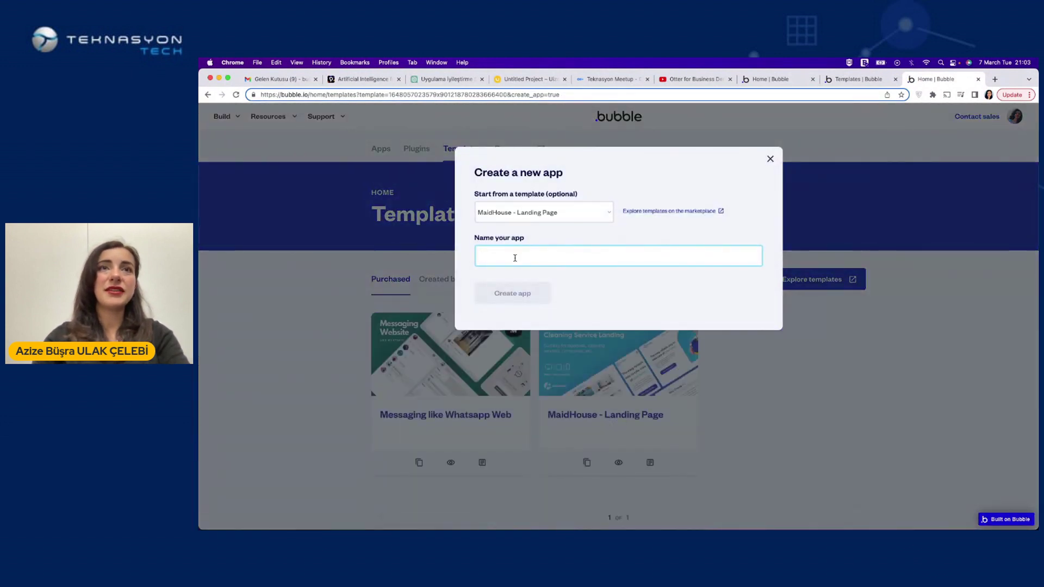
text(teknasyon )
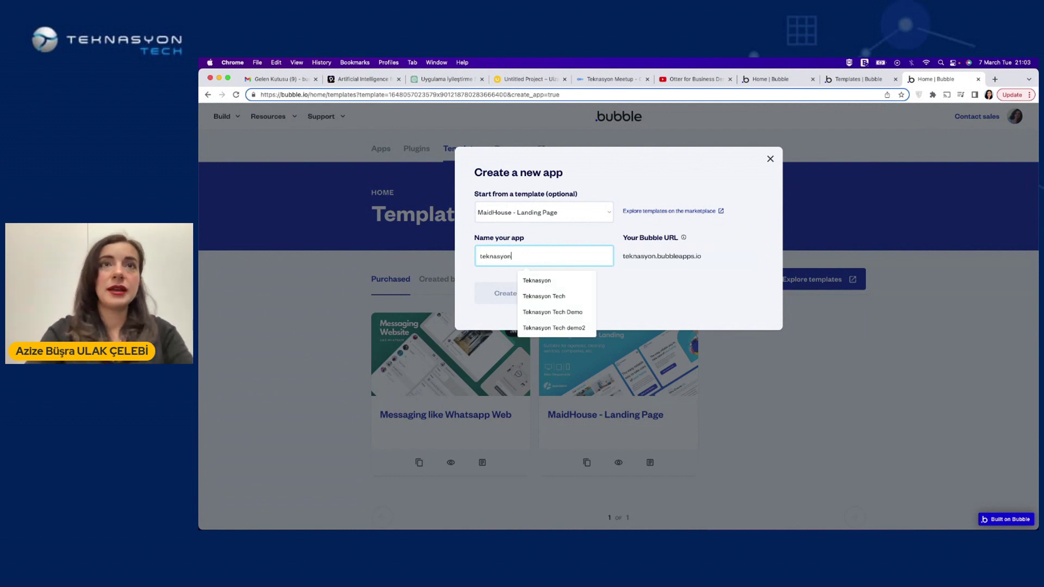
text(meetup)
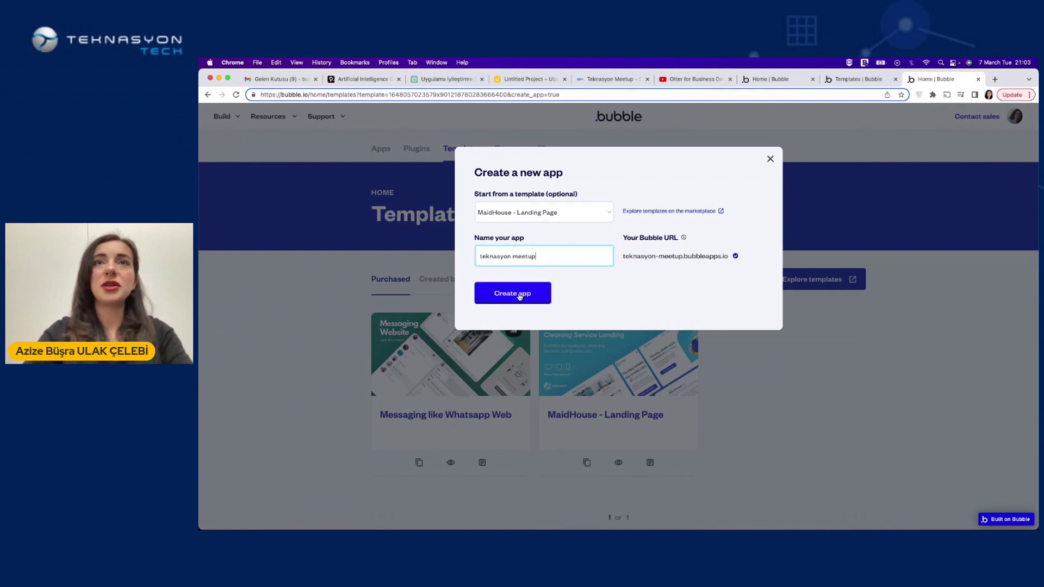
click(517, 294)
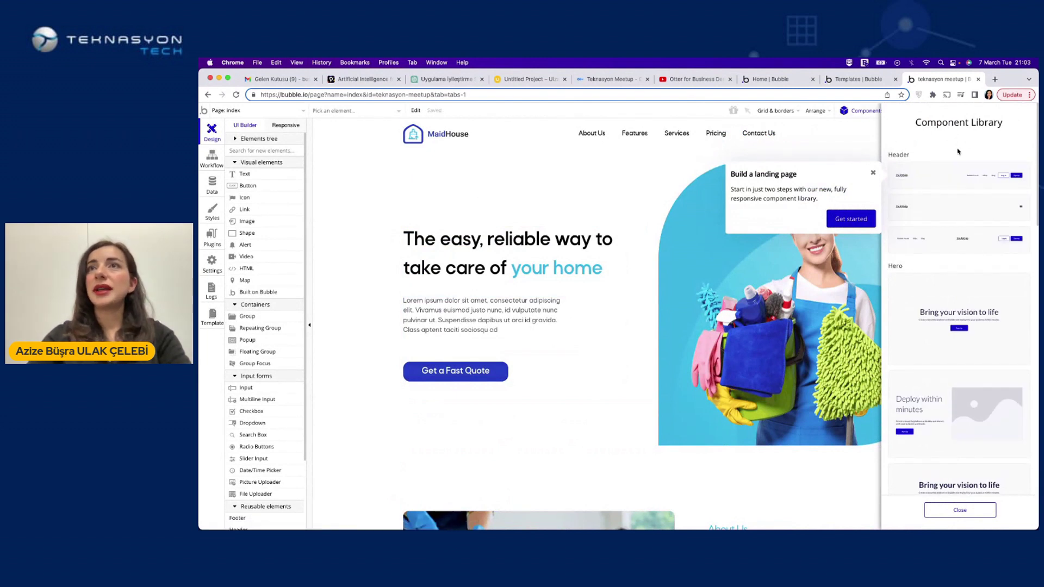
Close the Component Library and dismiss the Preview your app tip
scroll(947, 369, down, 3)
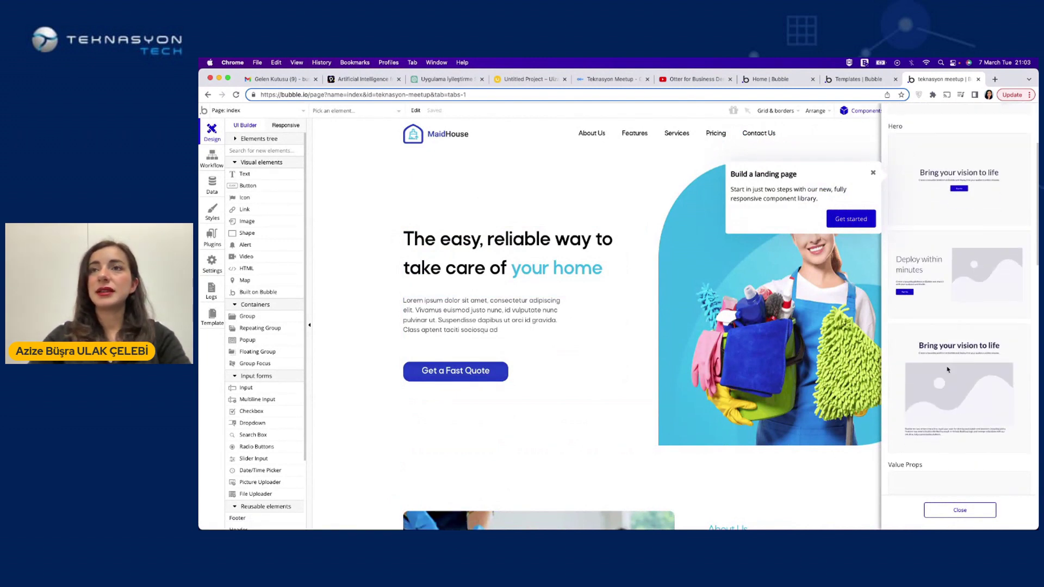
scroll(948, 391, down, 8)
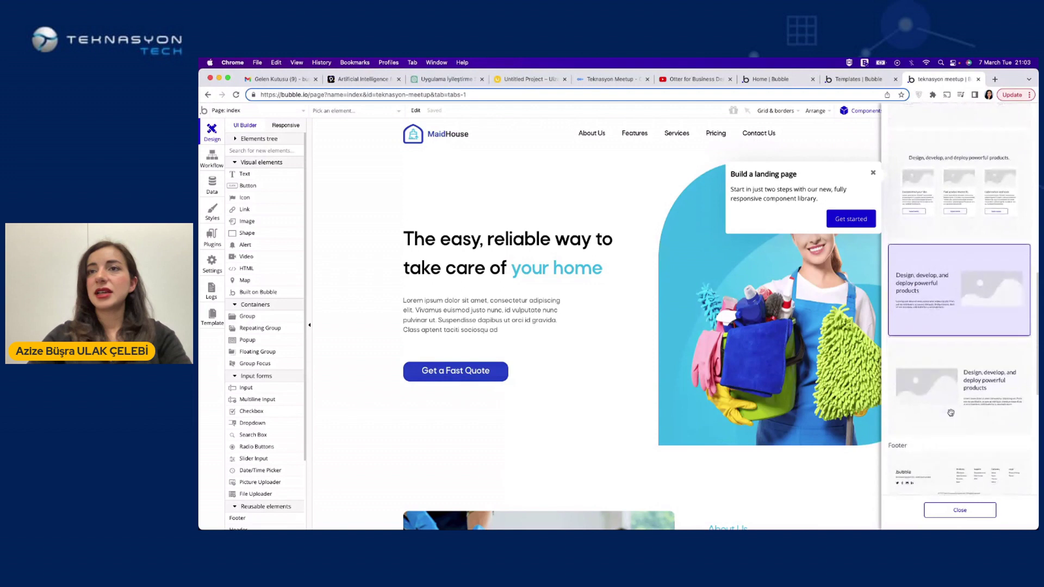
scroll(950, 413, down, 7)
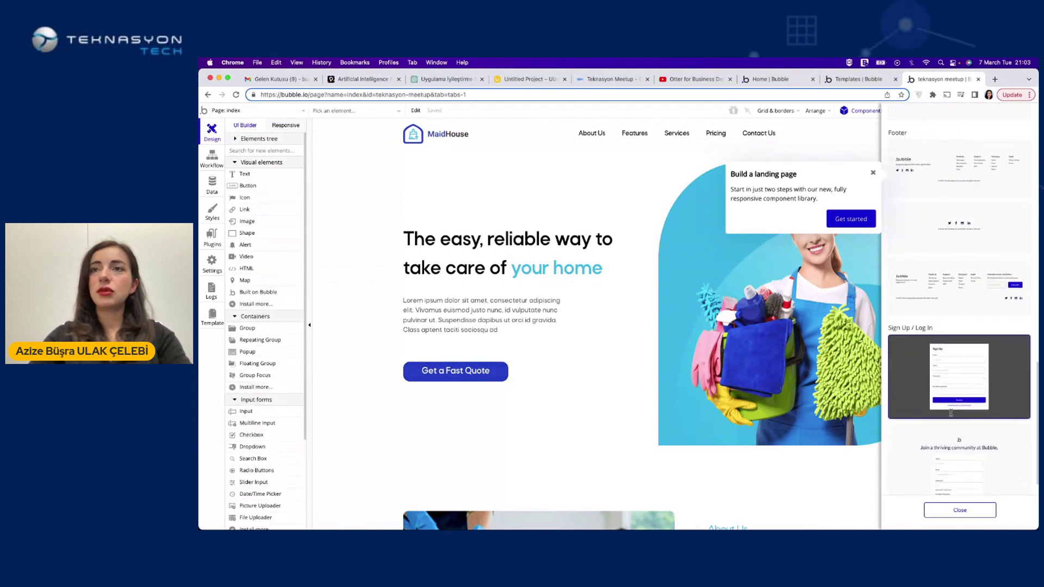
scroll(913, 380, up, 3)
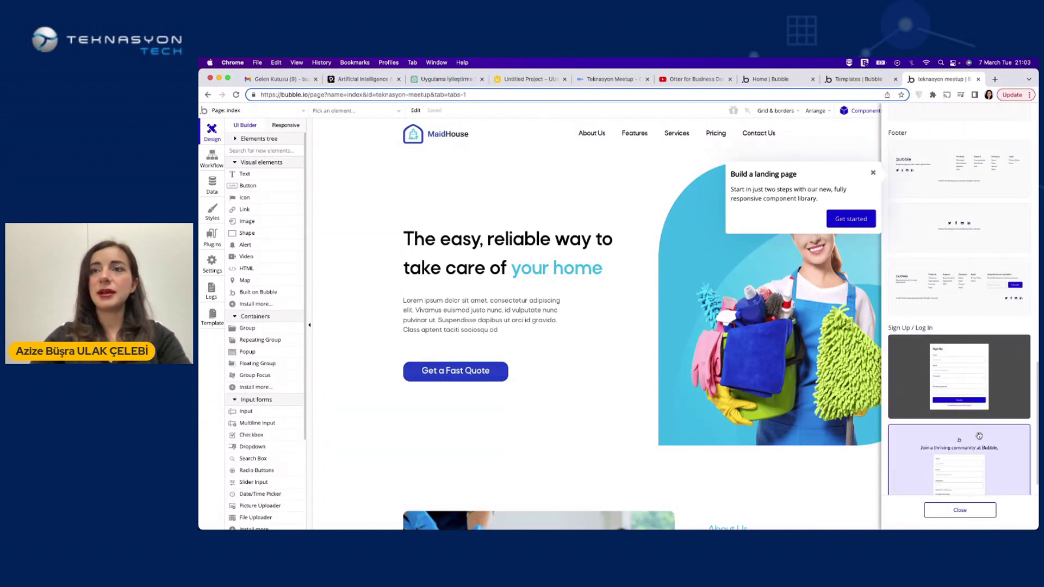
click(963, 510)
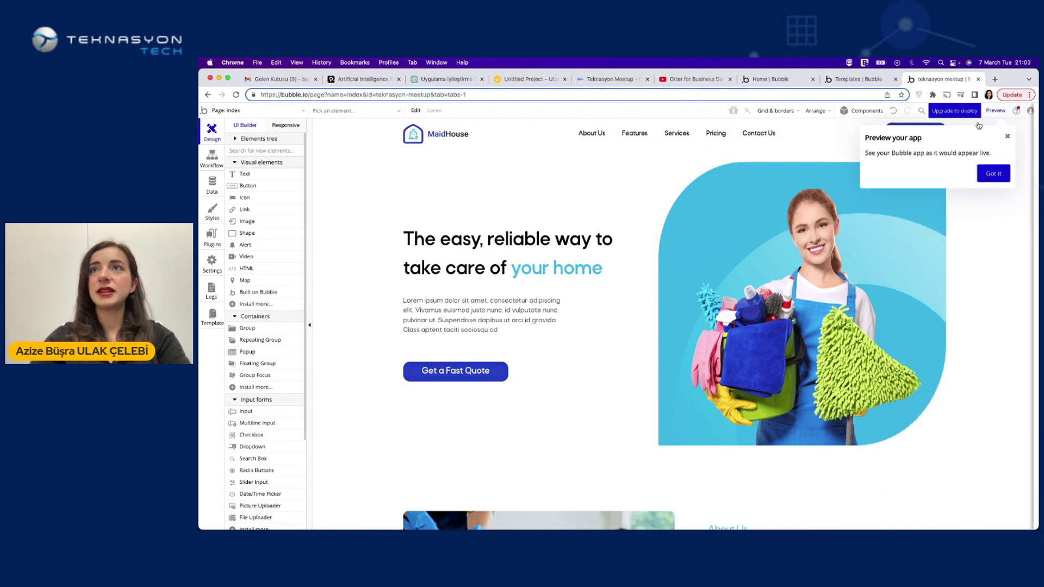
click(991, 173)
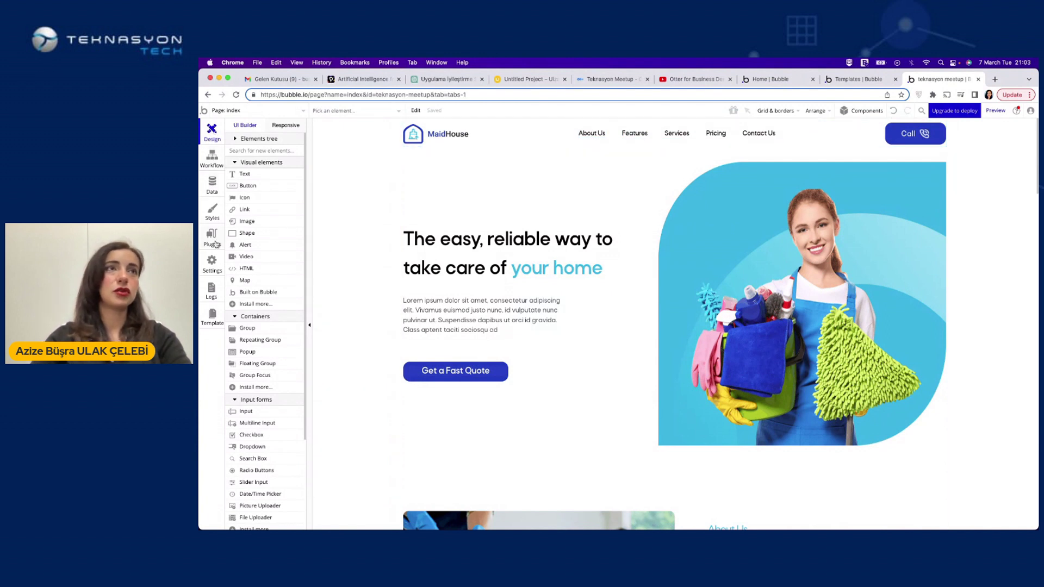
Reorder the header links so Pricing sits before Services
drag(592, 133, 549, 133)
drag(625, 134, 625, 137)
click(625, 137)
drag(740, 135, 624, 134)
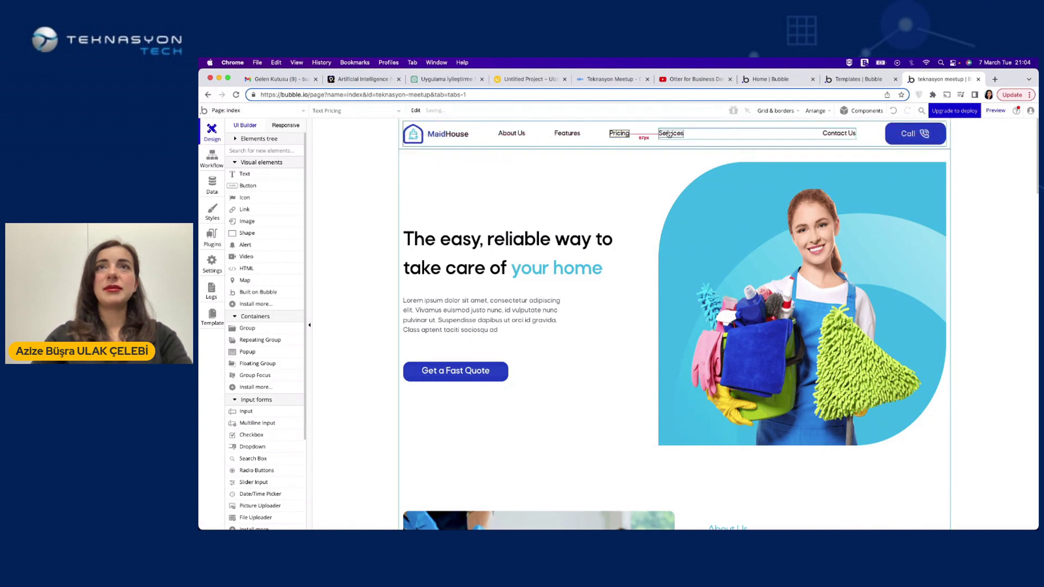
Rename the Services link to 'Lorem' and Contact Us to 'Support us'
double_click(669, 134)
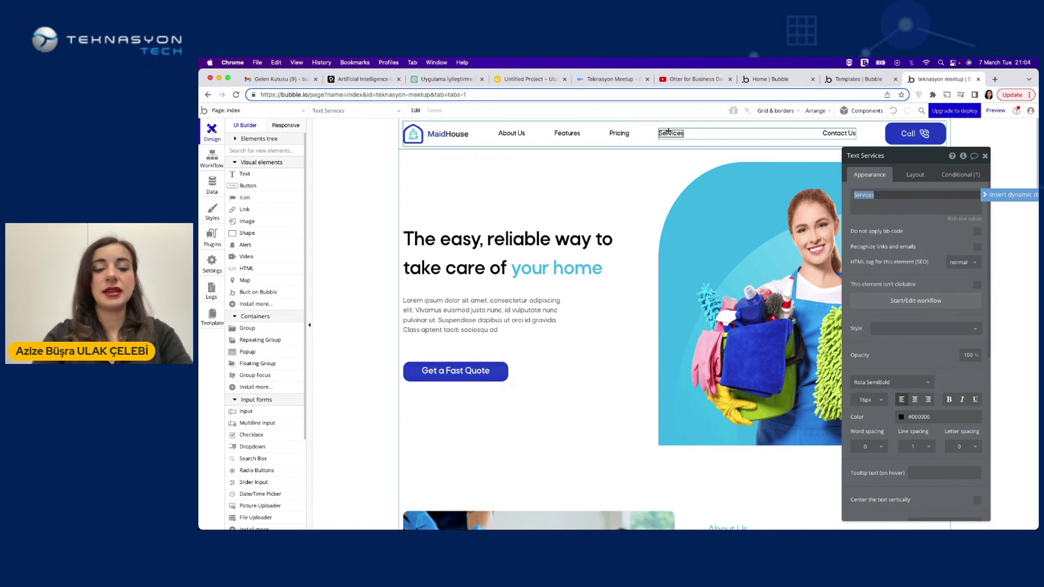
key(BackSpace)
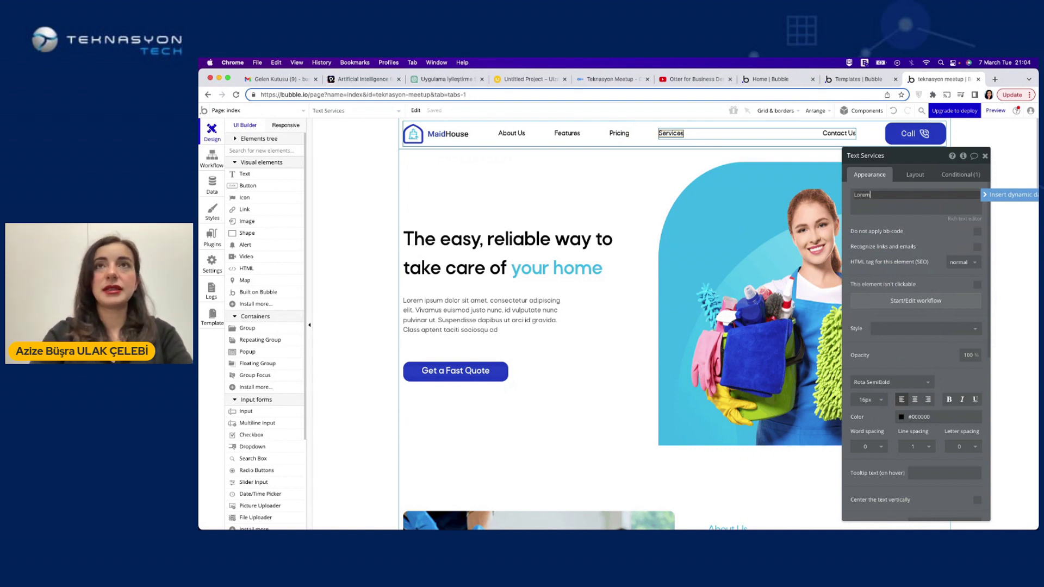
text(Lorem)
key(Return)
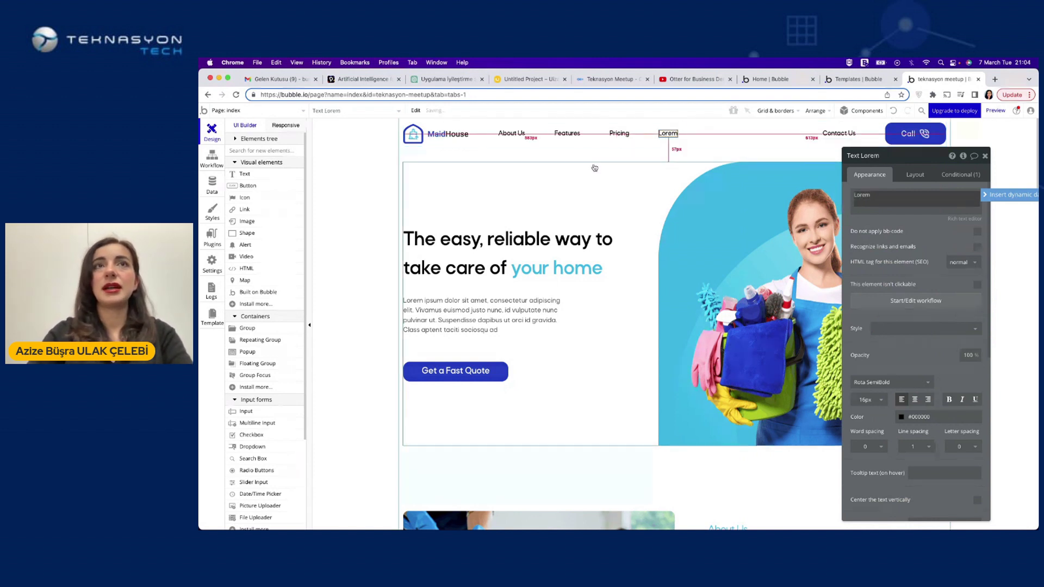
double_click(837, 133)
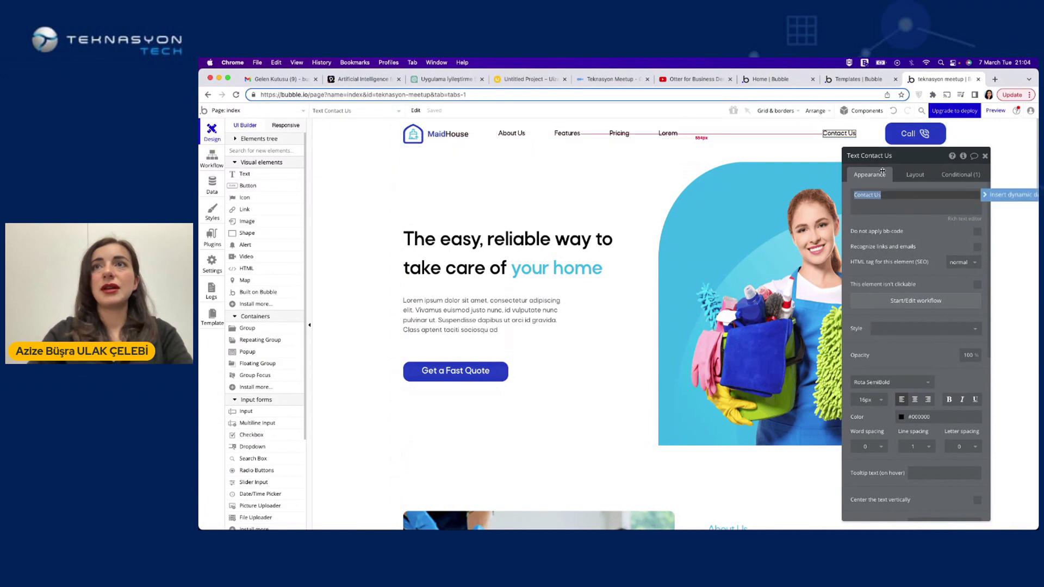
text(Support us)
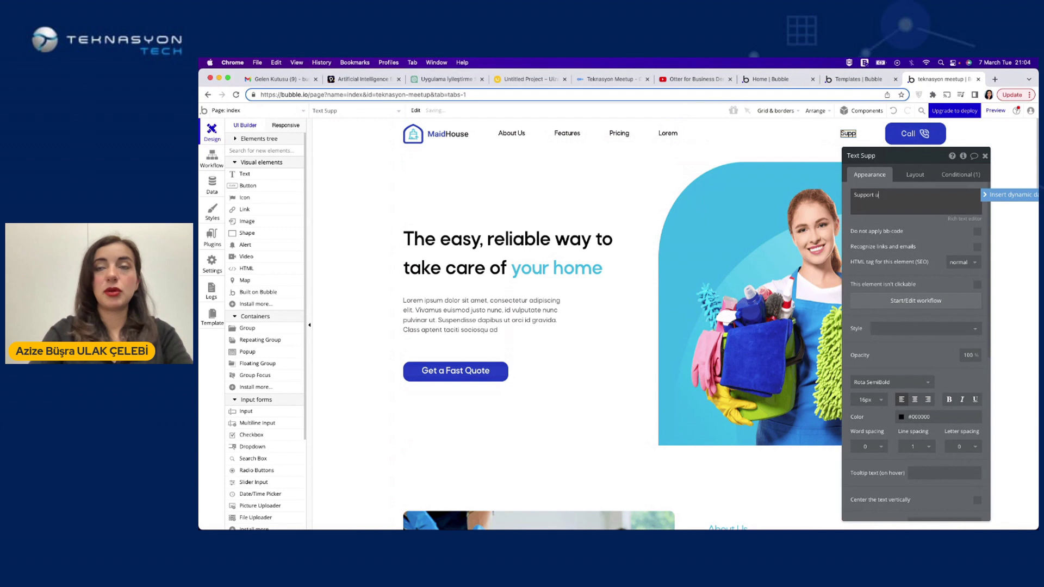
click(772, 143)
click(984, 156)
Make the header's Call button green and relabel it 'contact'
click(908, 127)
click(908, 128)
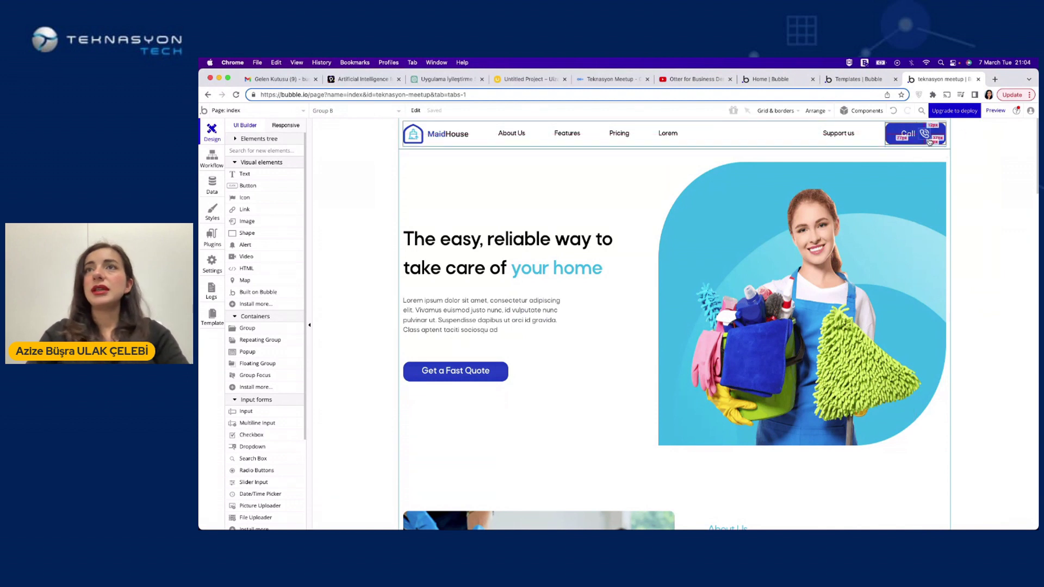
double_click(896, 139)
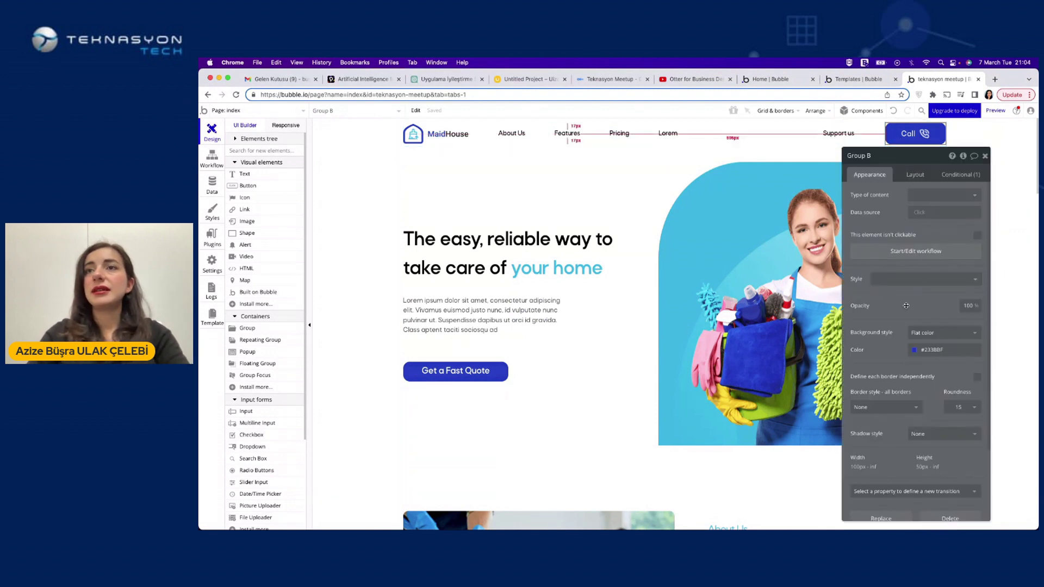
click(937, 349)
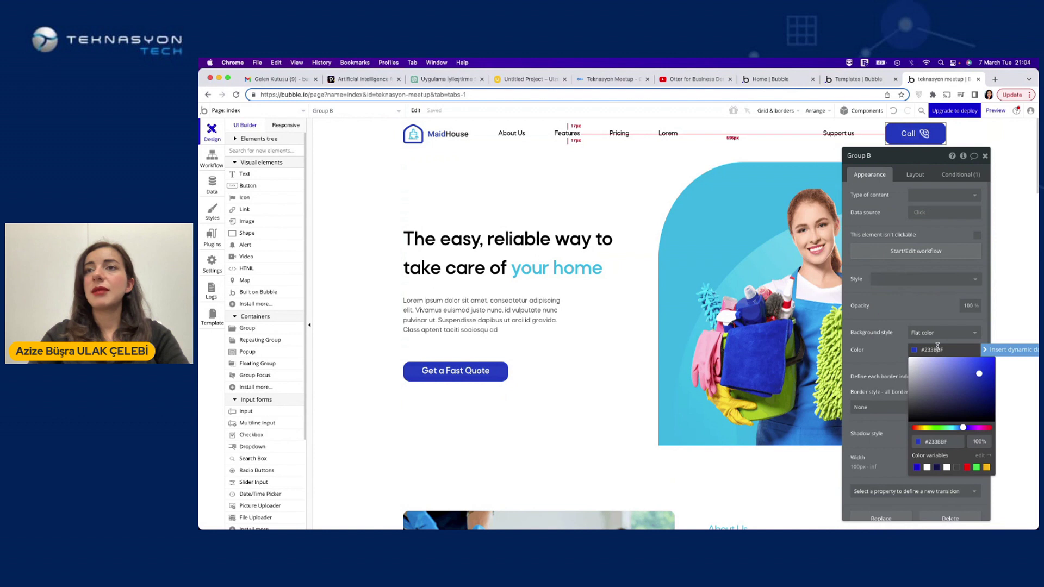
double_click(907, 133)
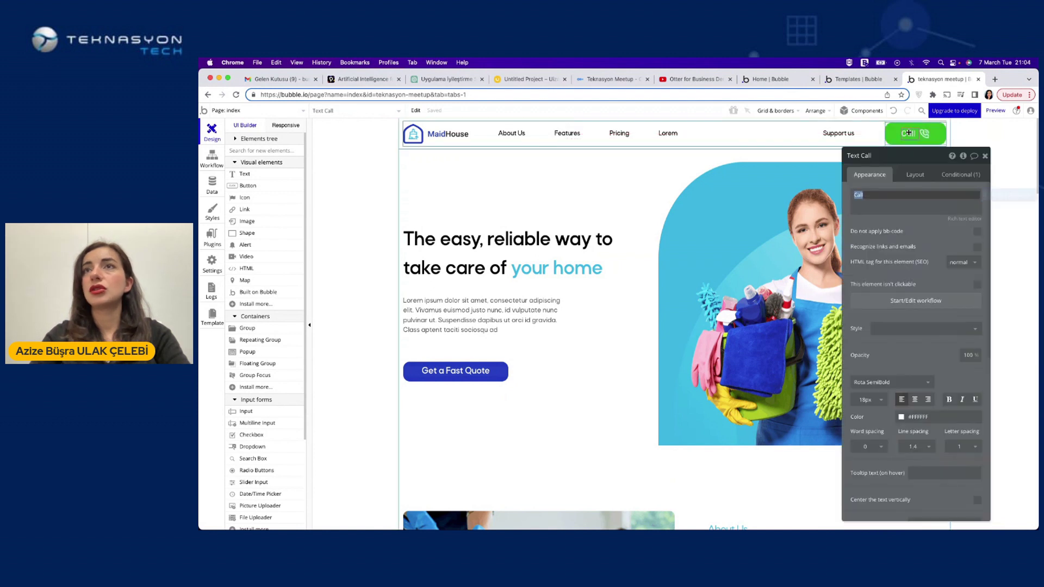
text(contact)
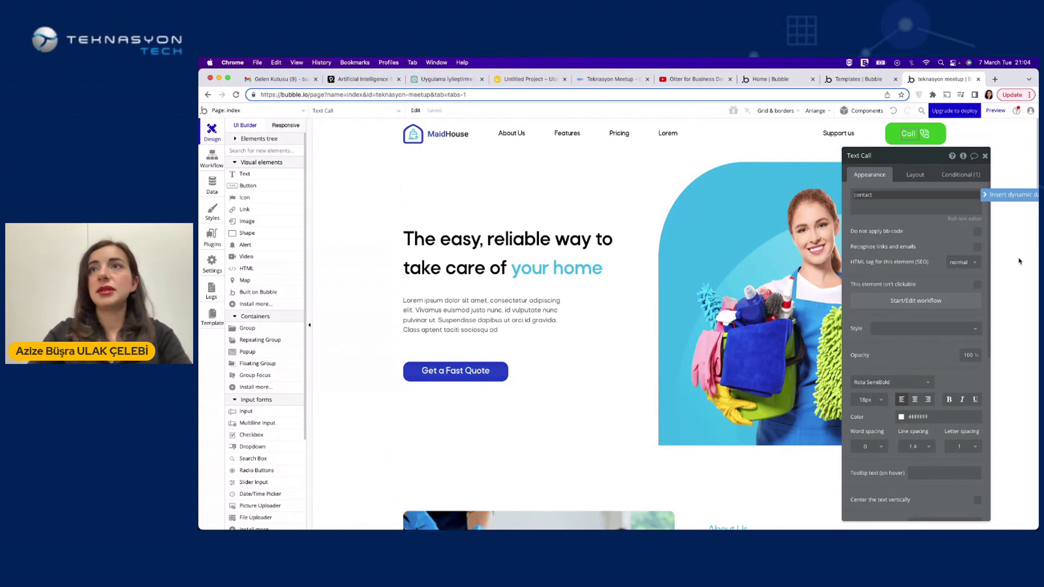
click(1006, 253)
click(984, 156)
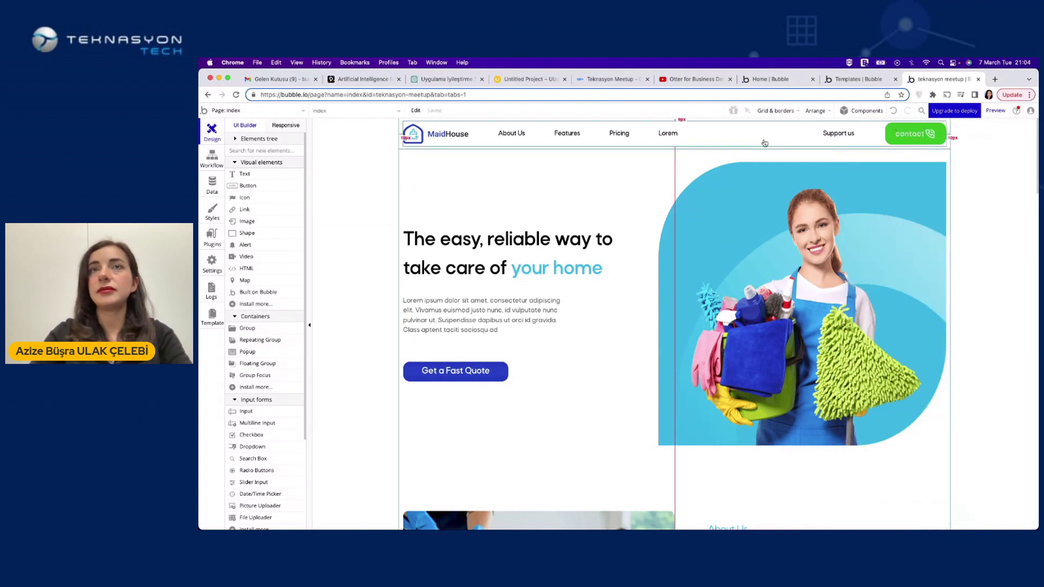
click(504, 295)
double_click(484, 254)
End the hero heading with 'my house' and set its colour code to #1F06E1
click(925, 204)
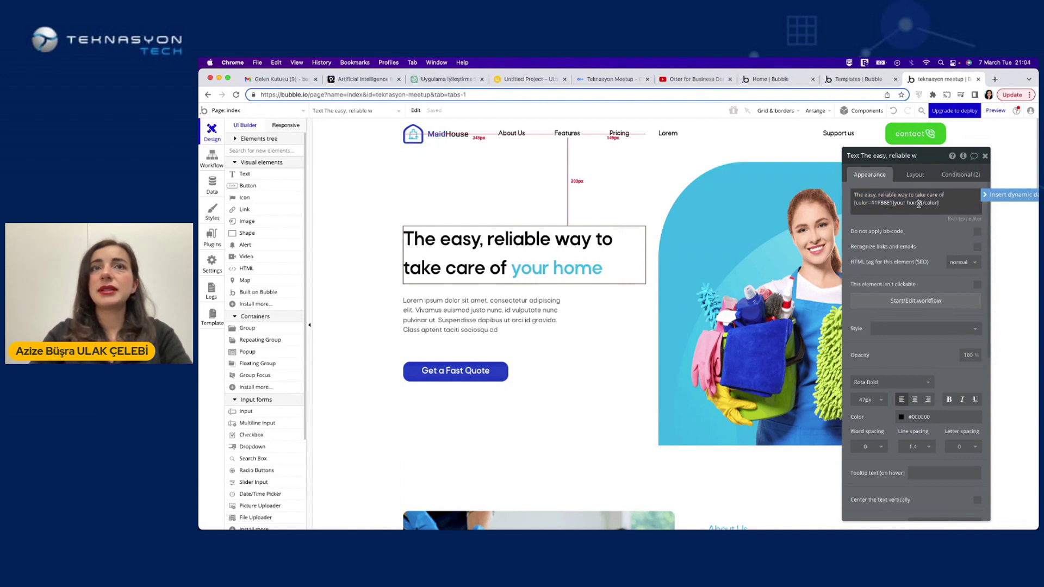
text(my house)
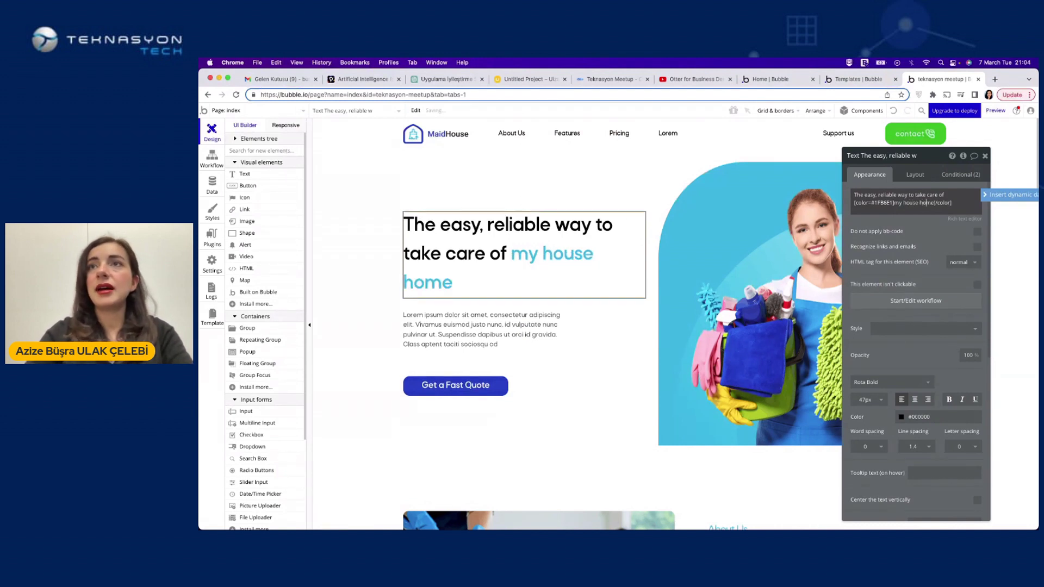
key(BackSpace)
key(BackSpace)
key(BackSpace)
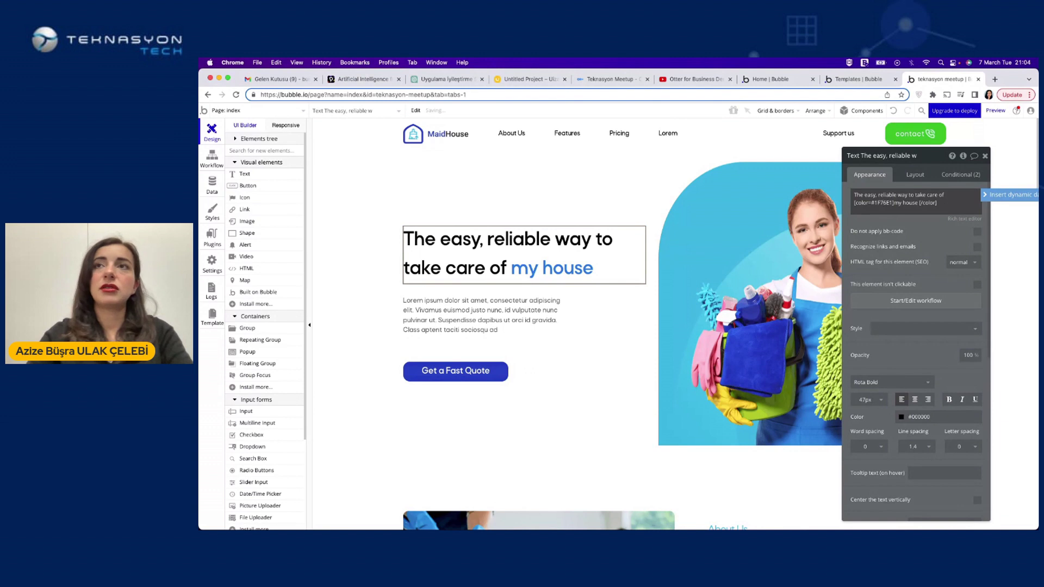
key(BackSpace)
text(0)
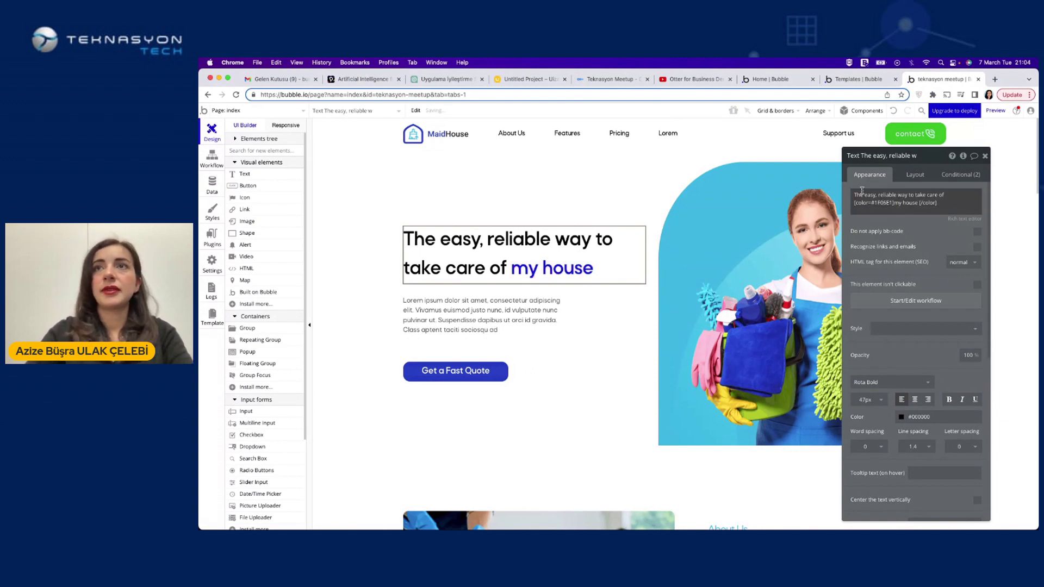
Delete the opening words 'The easy, r' from the hero heading
click(881, 197)
drag(881, 196, 854, 195)
key(BackSpace)
click(605, 214)
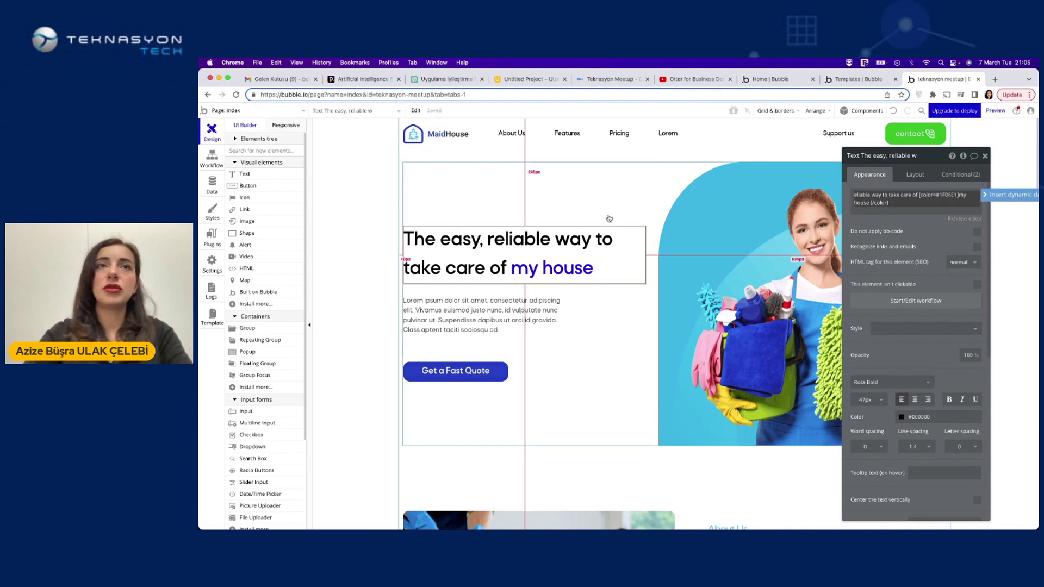
click(457, 307)
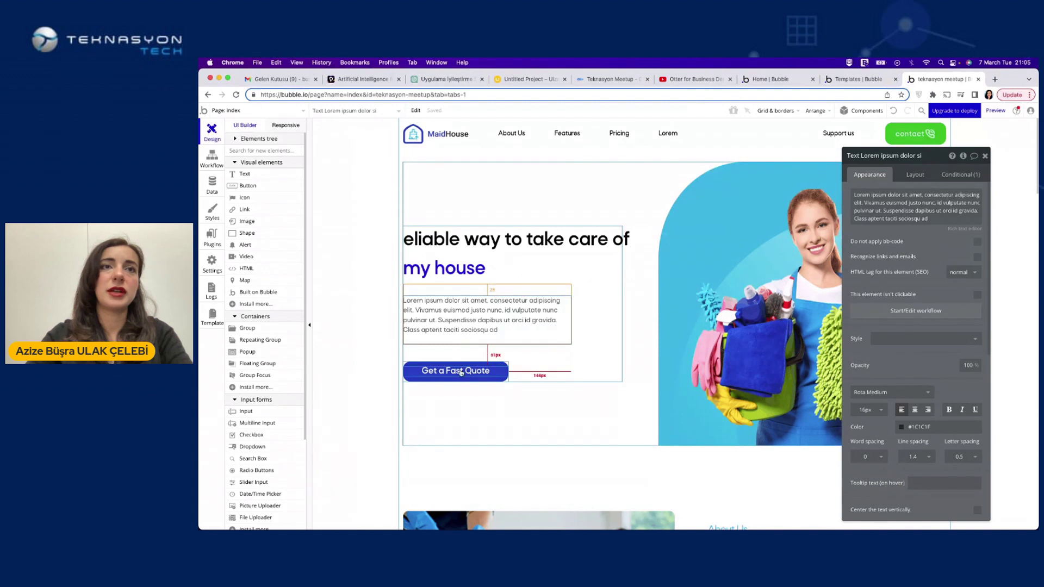
click(985, 157)
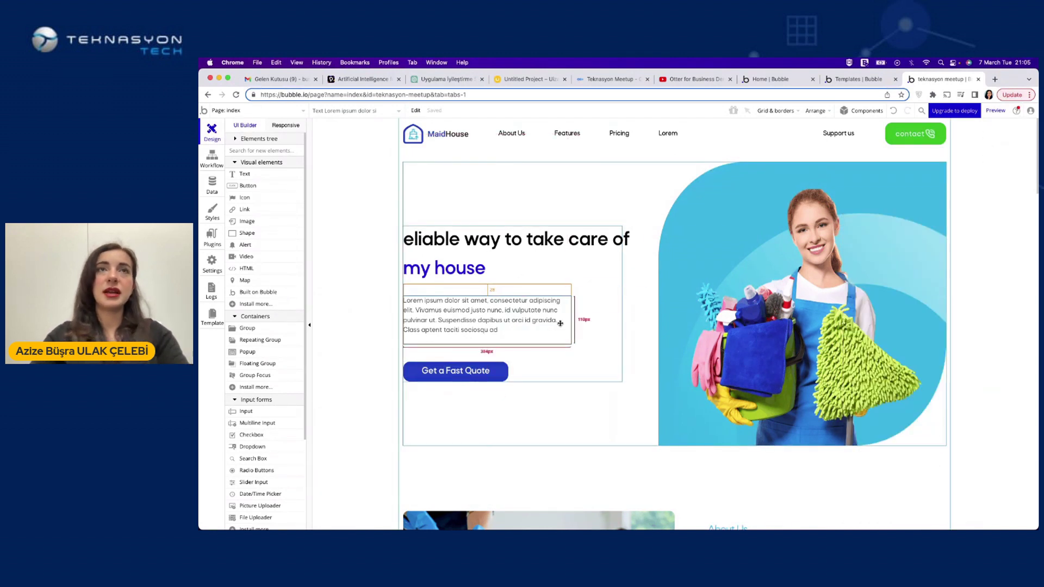
scroll(560, 323, down, 3)
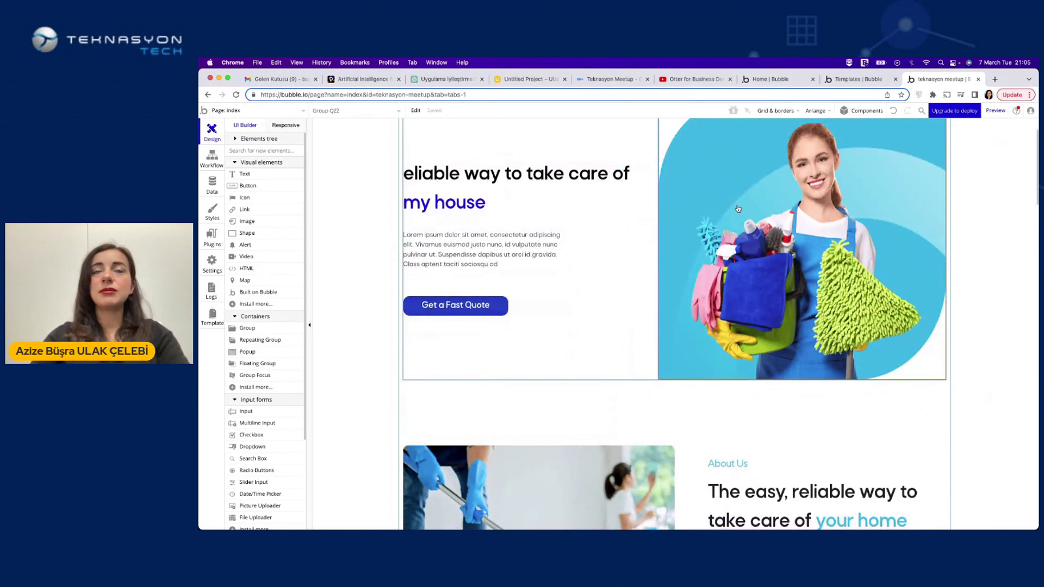
scroll(738, 208, up, 2)
double_click(737, 209)
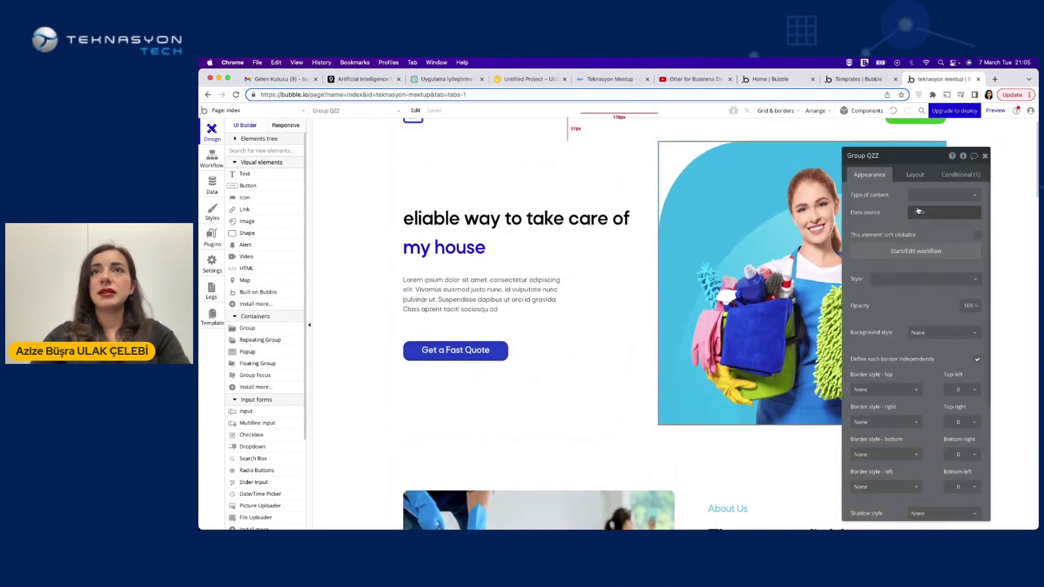
Start a free image search for the Why Choose Us image and follow the Pexels link
click(984, 155)
scroll(703, 354, down, 10)
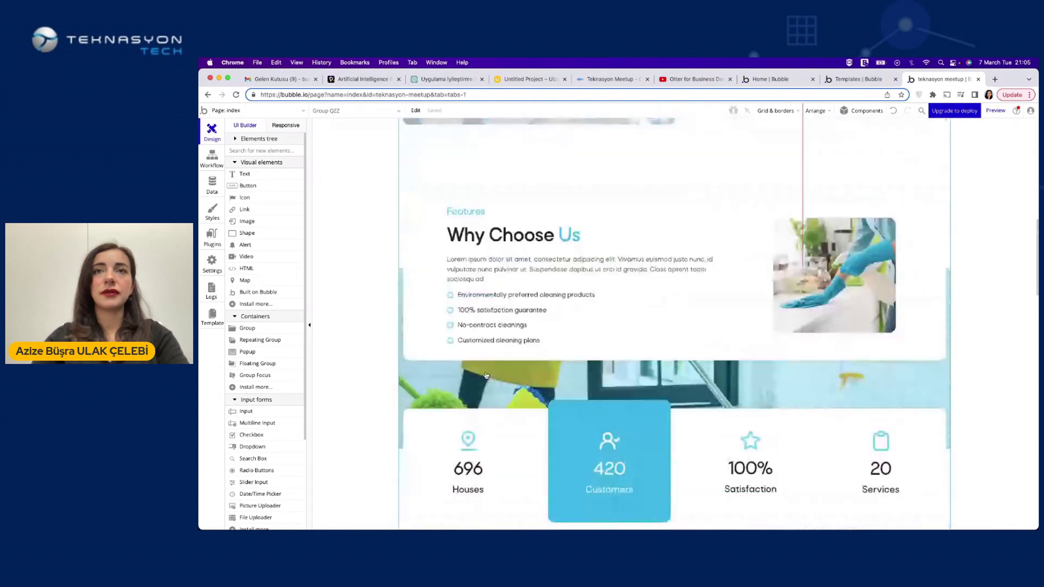
double_click(786, 285)
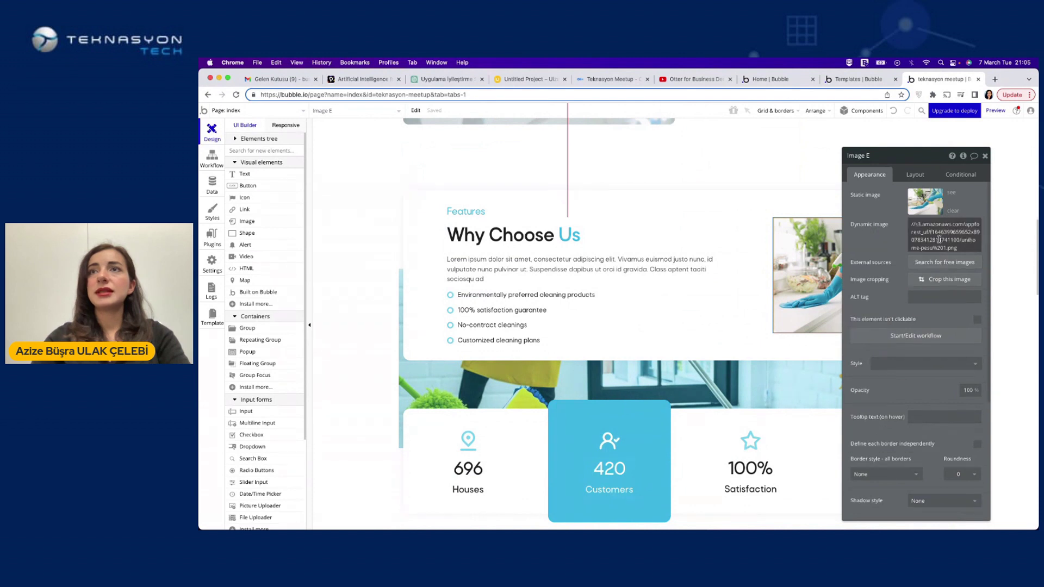
click(938, 264)
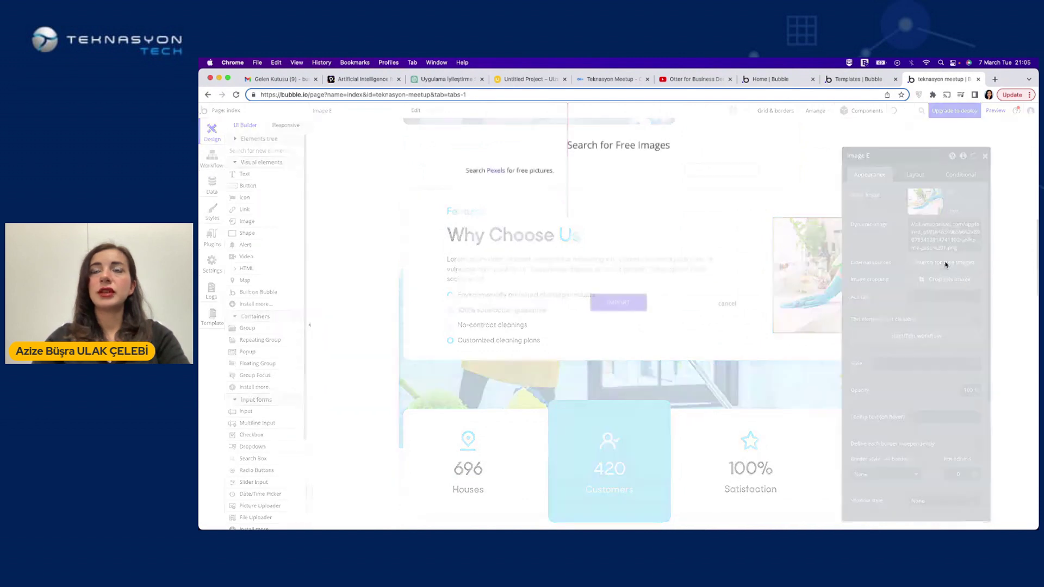
click(492, 171)
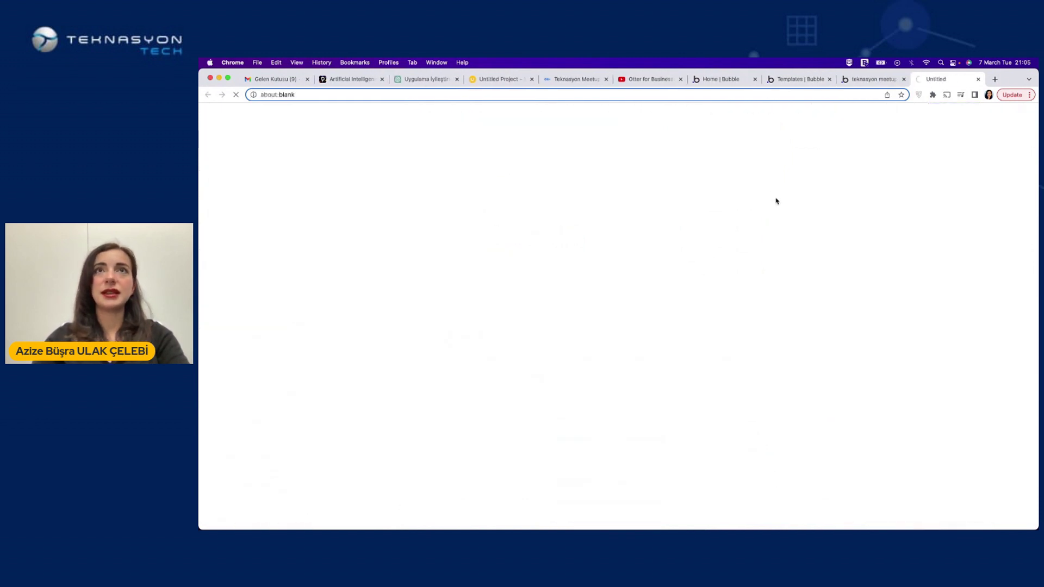
Download the Pexels photo of the woman under a rainbow, then go back to the Bubble tab
scroll(591, 409, down, 3)
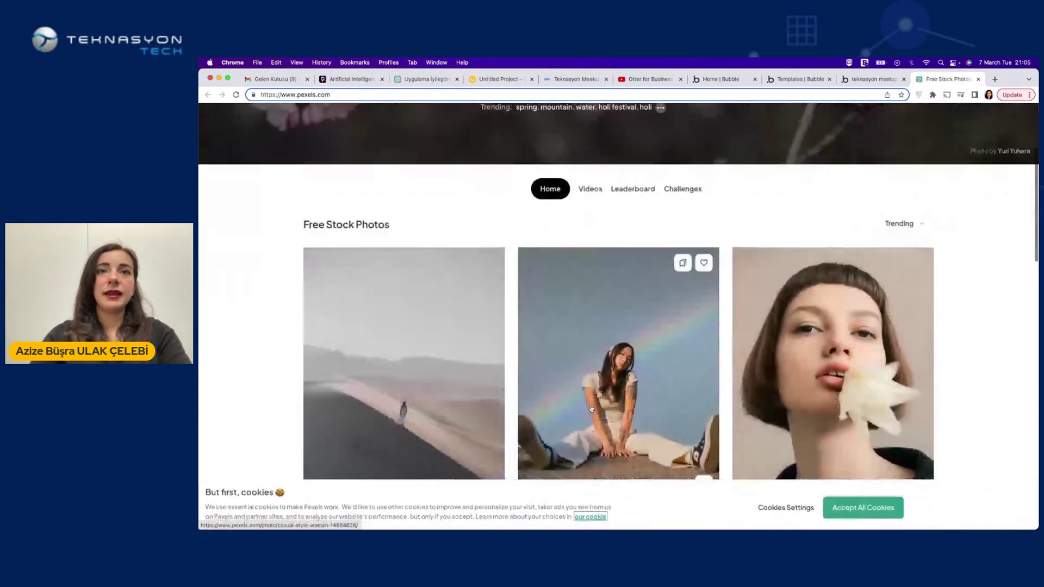
scroll(591, 409, down, 2)
click(592, 304)
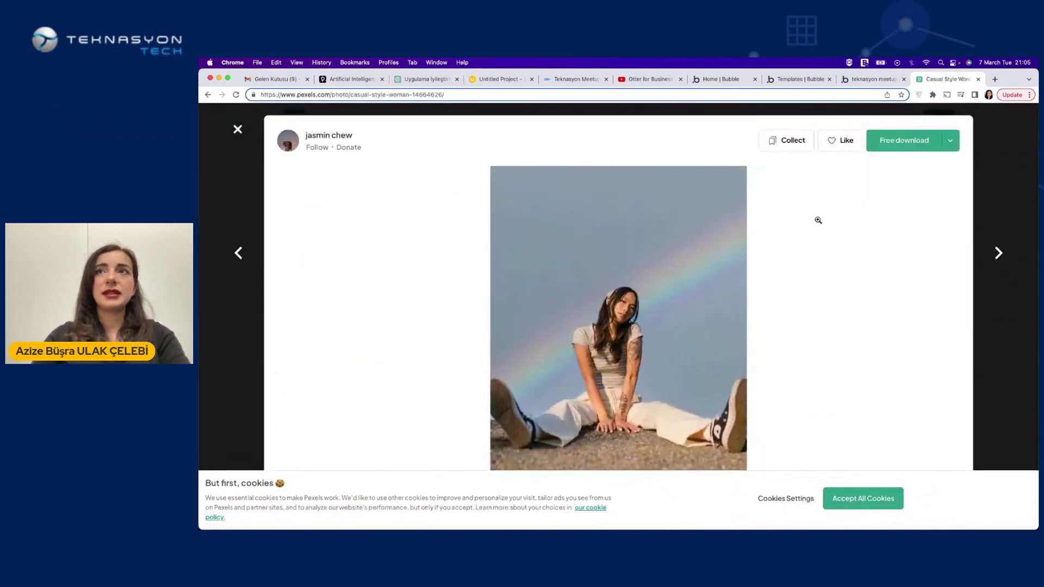
click(904, 140)
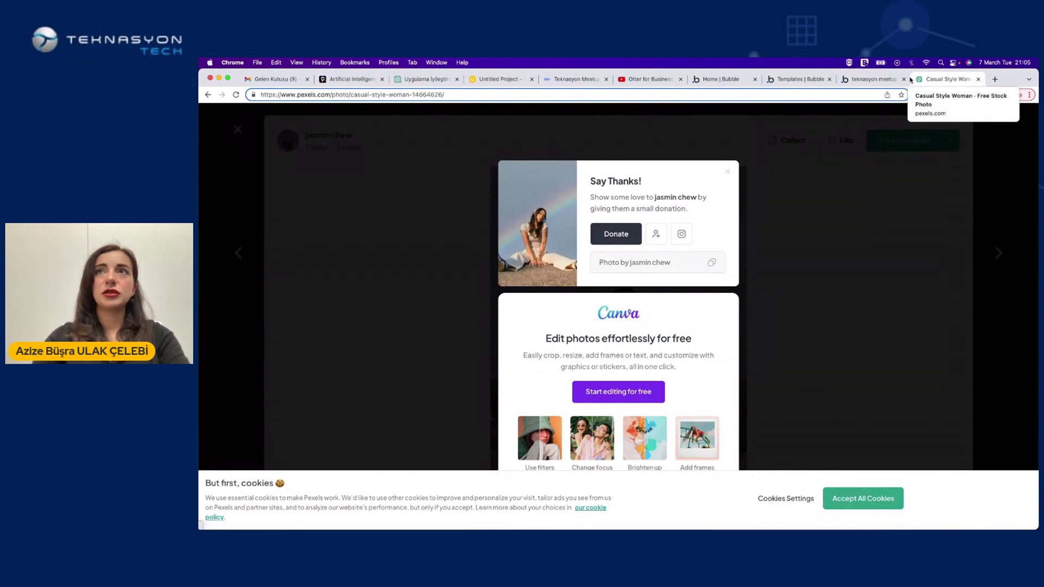
click(886, 79)
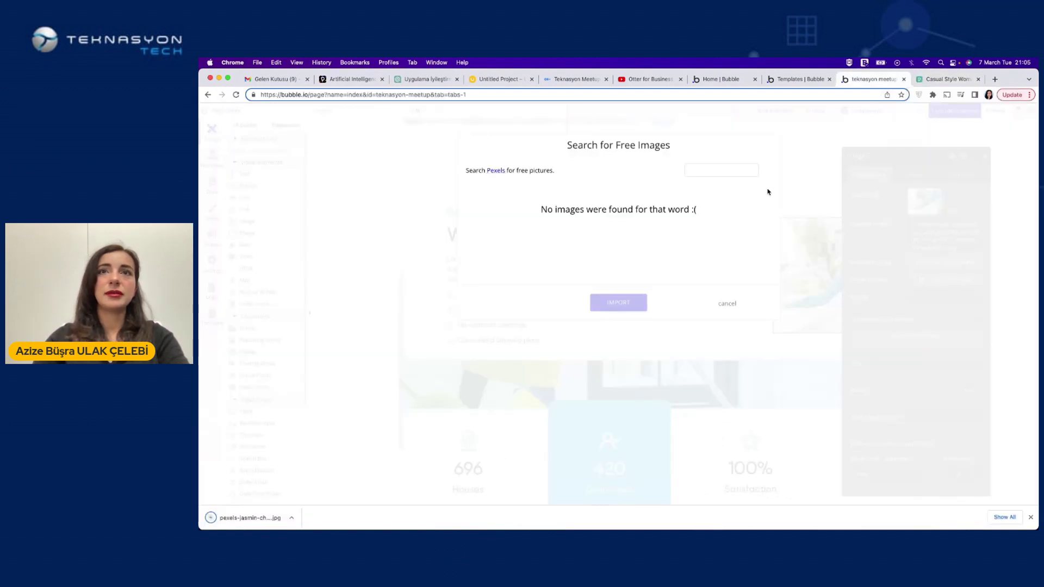
Upload the downloaded rainbow JPG as Image E's static image and close the Pexels tab
click(728, 306)
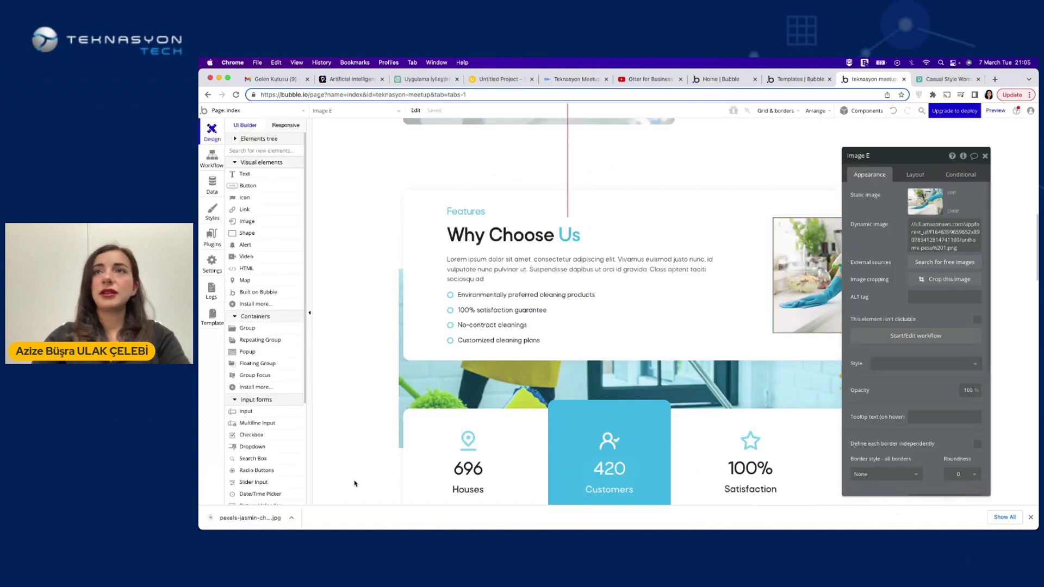
drag(929, 264, 924, 206)
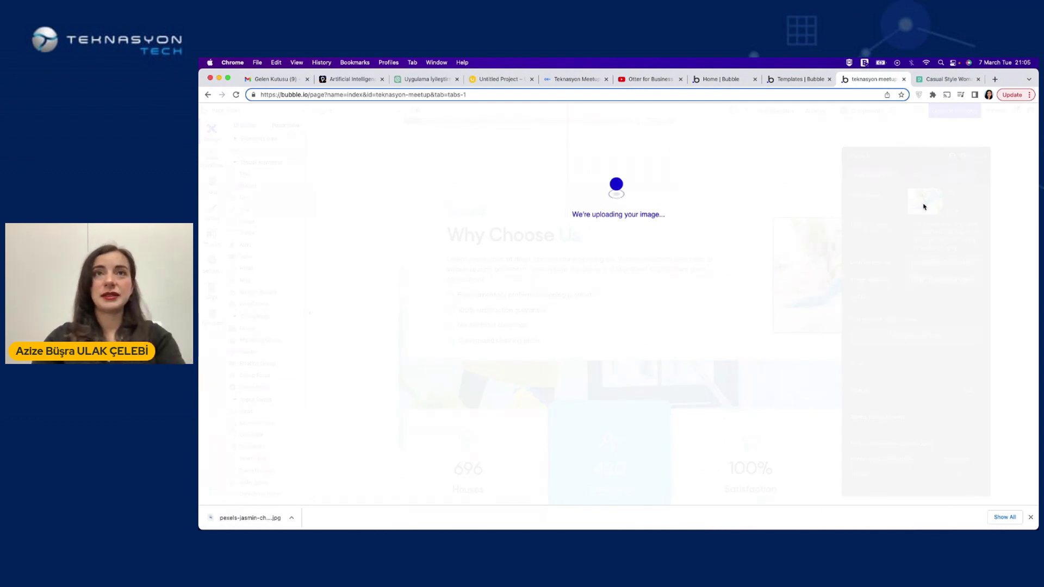
click(978, 80)
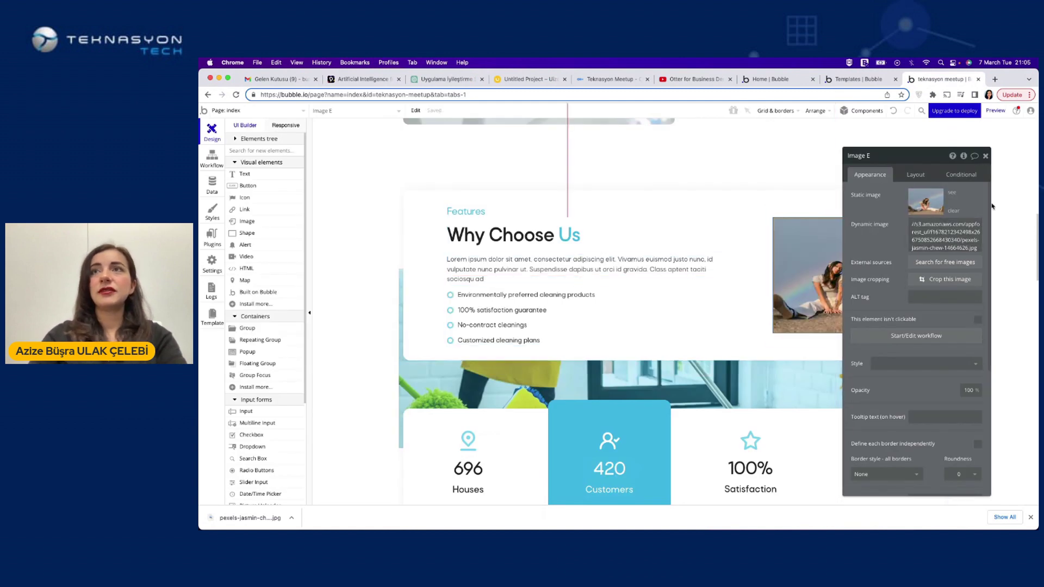
click(985, 156)
Scroll down to the Get In Touch form, then switch to the page's workflow events
scroll(616, 383, down, 5)
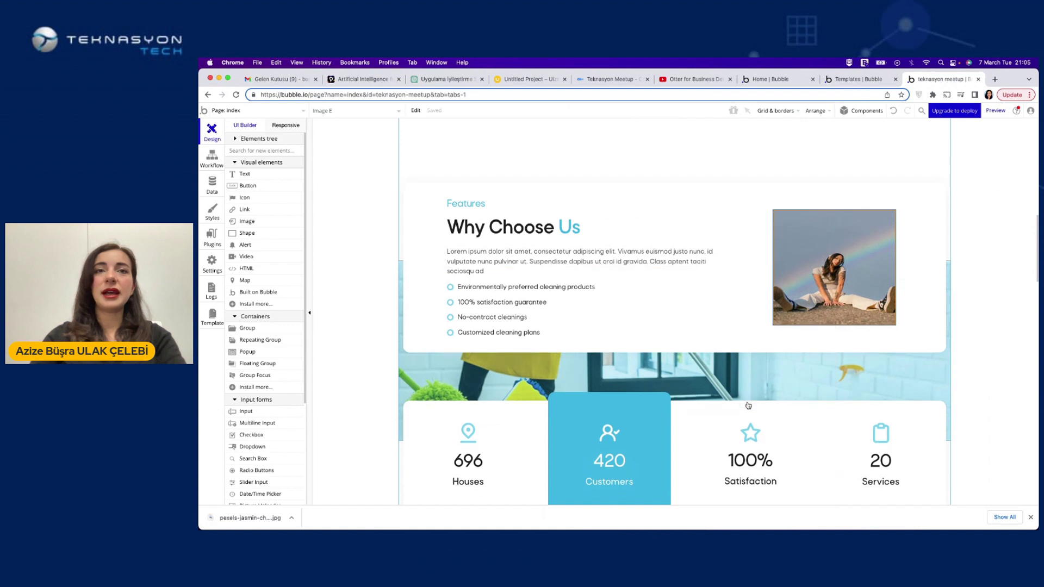
scroll(587, 399, down, 10)
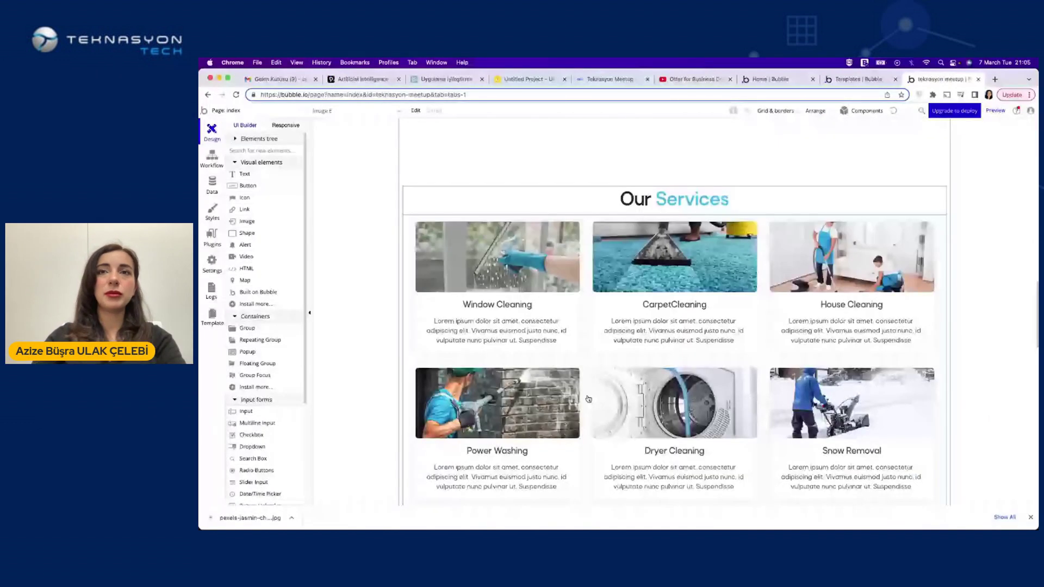
scroll(587, 399, down, 4)
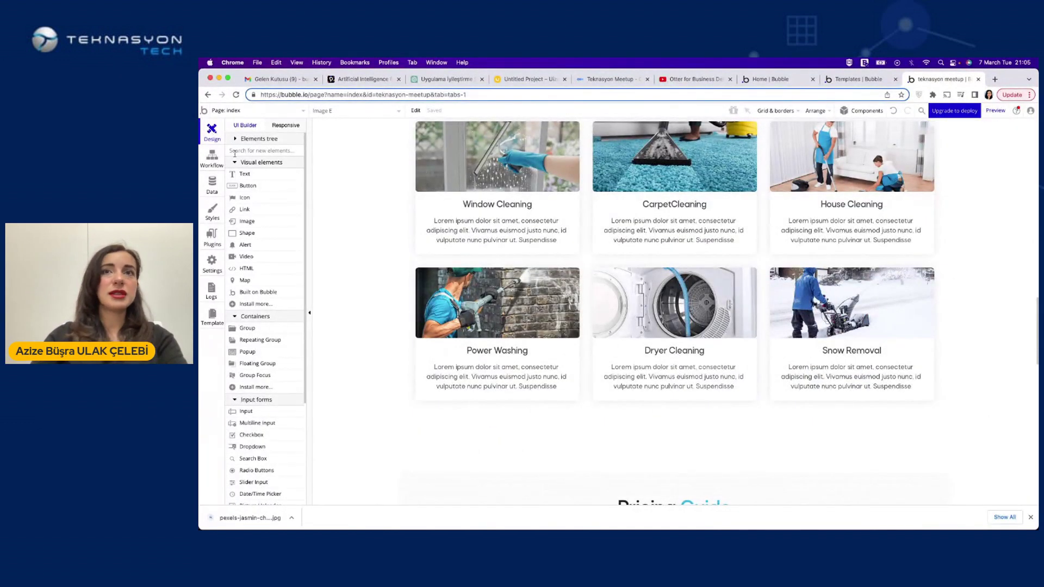
scroll(524, 332, down, 20)
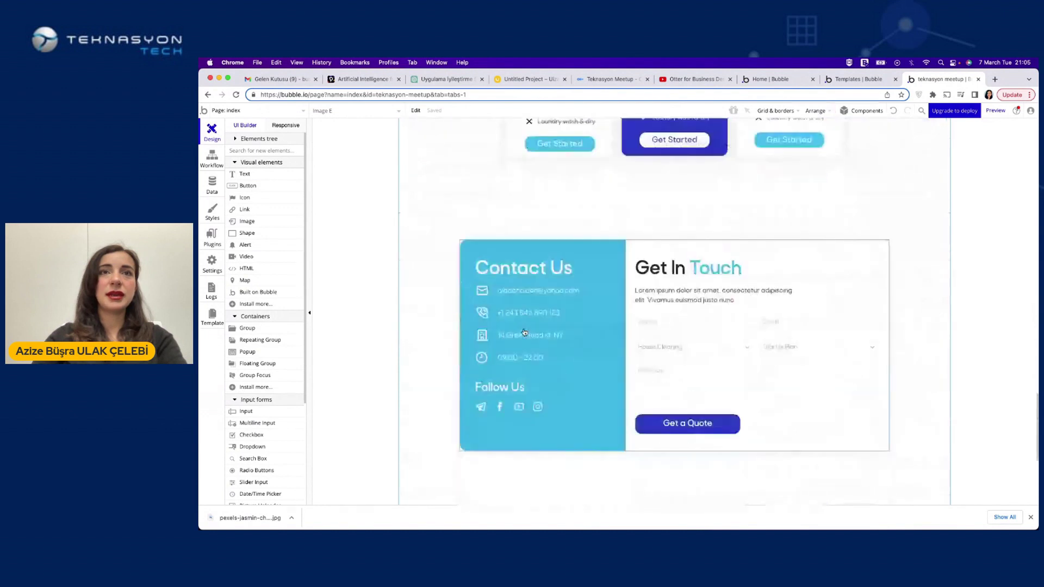
click(214, 159)
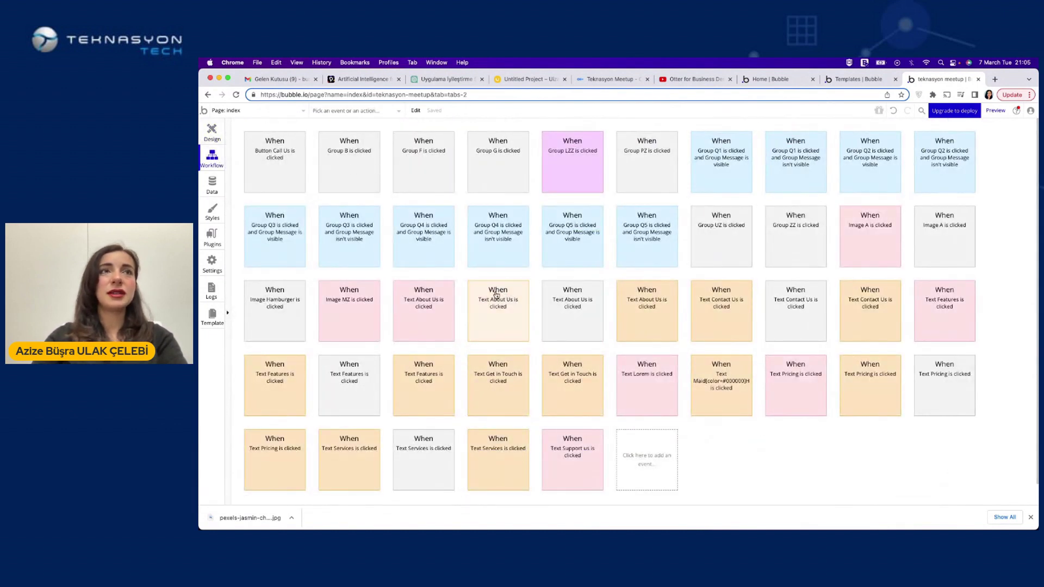
Back in Design, preview the app and type 'a' into the Get In Touch Name field
click(212, 132)
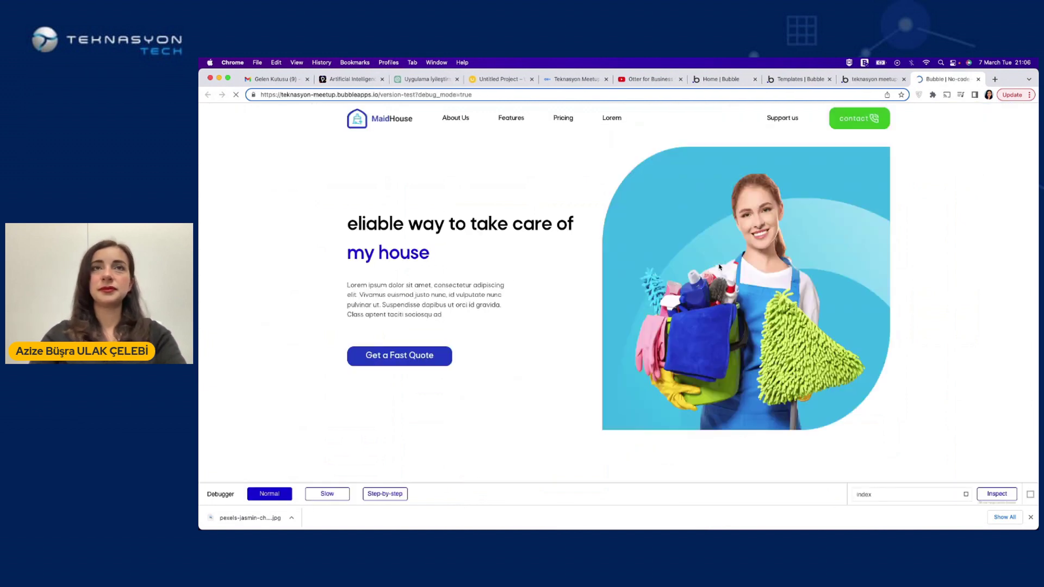
scroll(789, 121, down, 5)
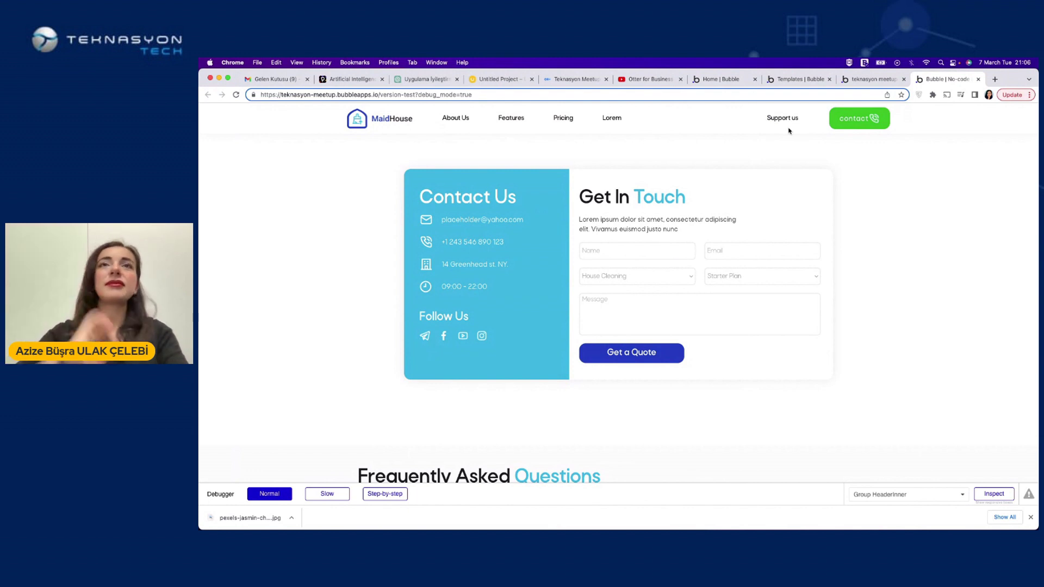
click(626, 250)
text(azize)
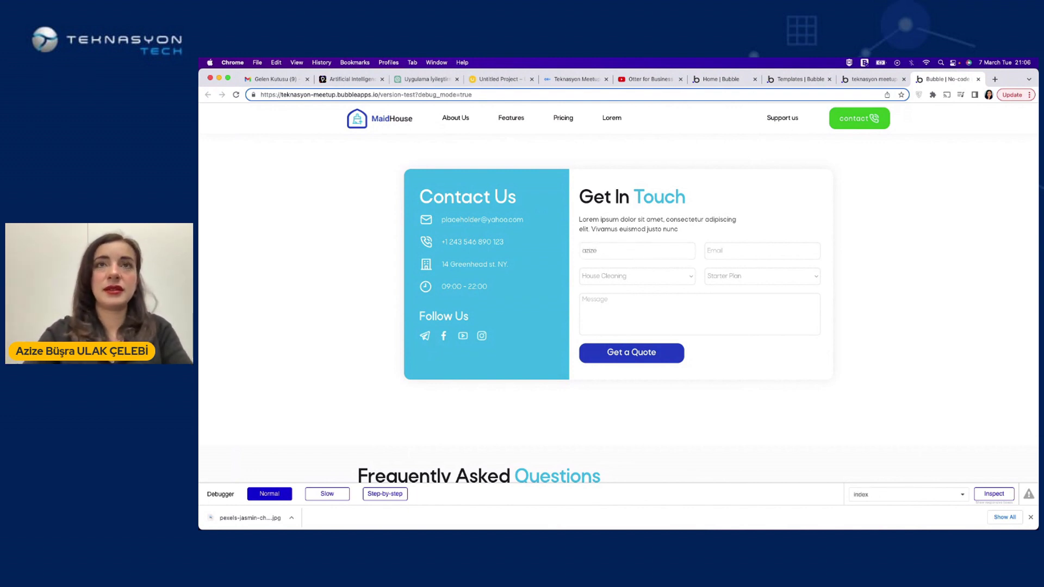
Open the workflow of the Get a Quote button (Group LZZ) to see its Send email, AirAlert and Reset steps
click(869, 79)
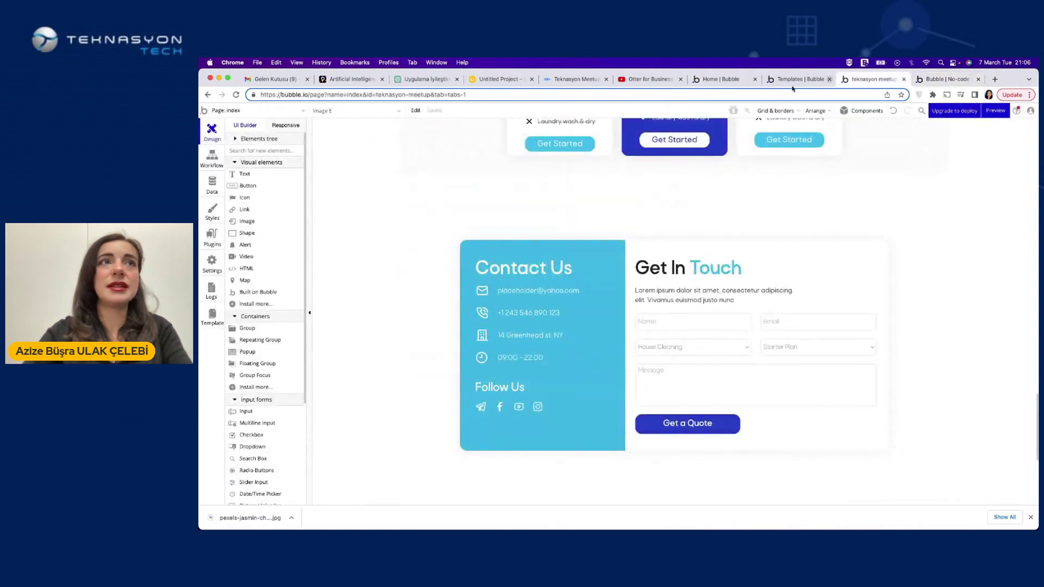
click(214, 163)
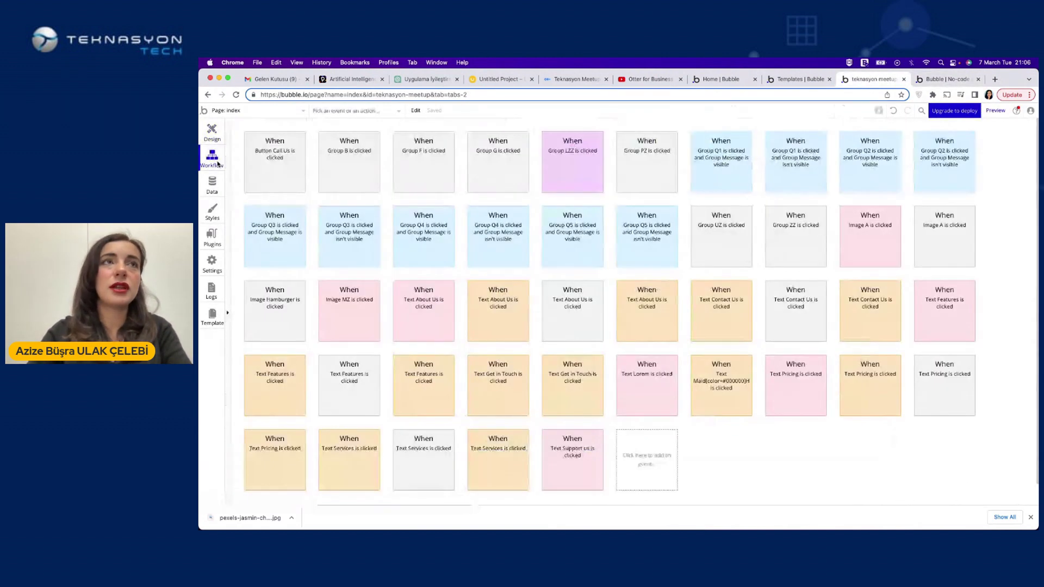
click(211, 136)
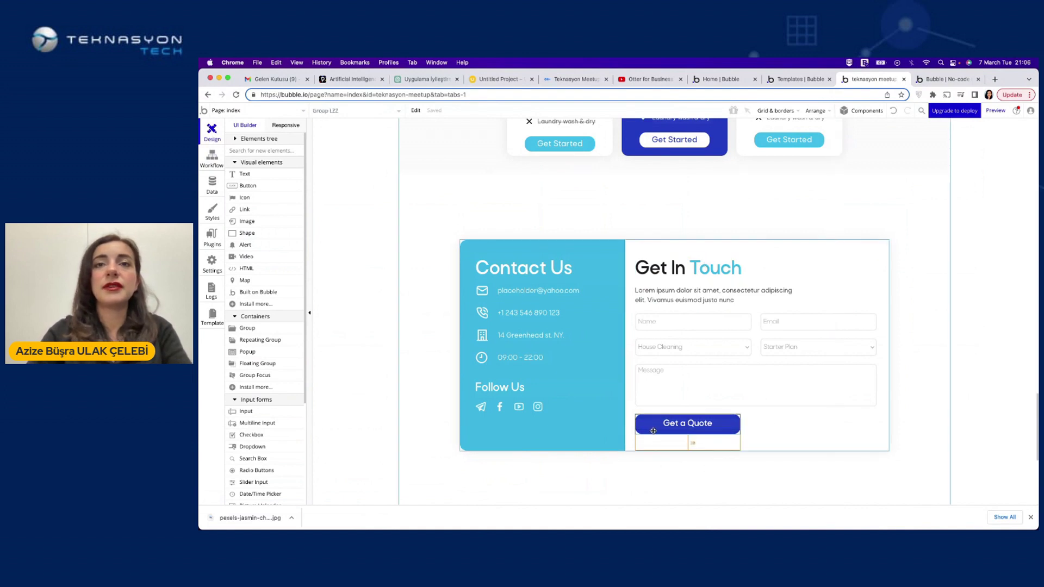
double_click(652, 431)
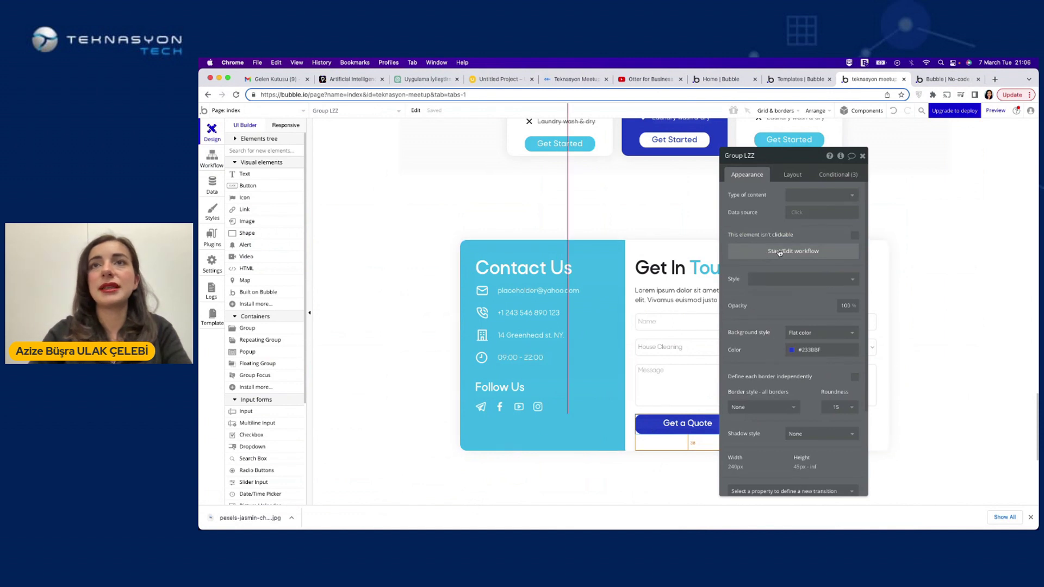
click(780, 253)
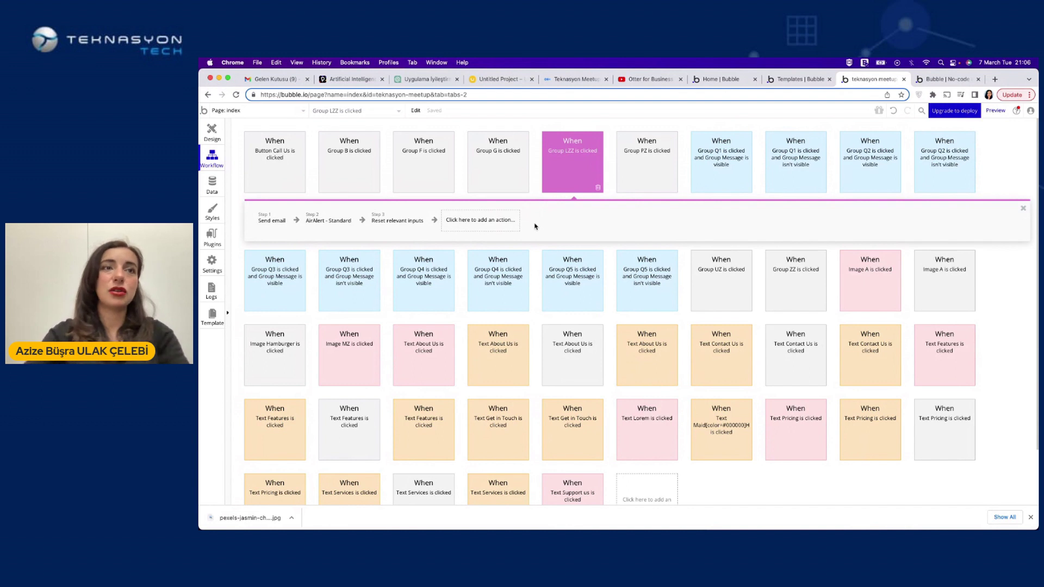
Change the Send email recipient from the fixed address to Input Email's value
click(276, 221)
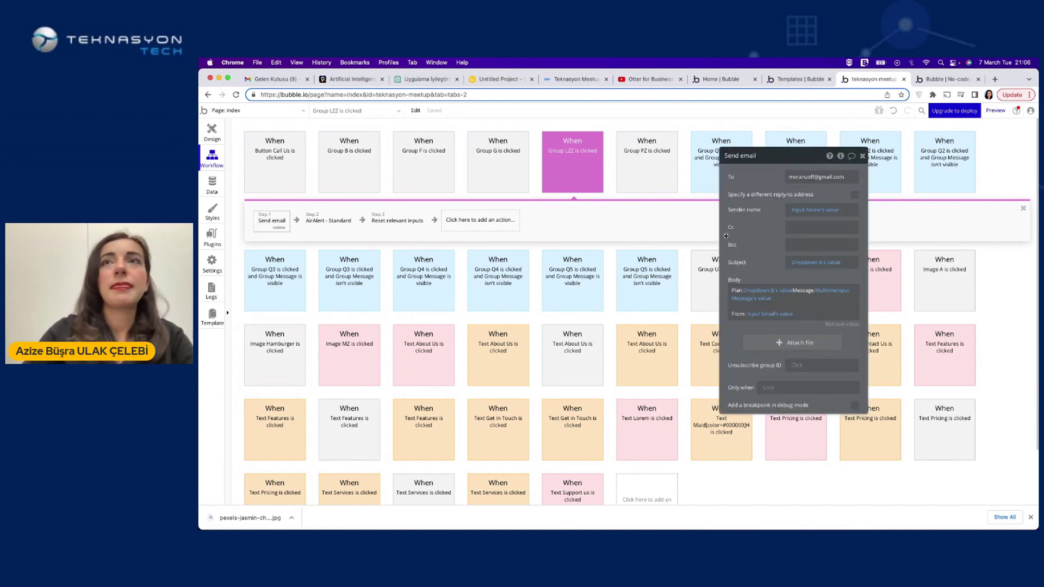
click(797, 177)
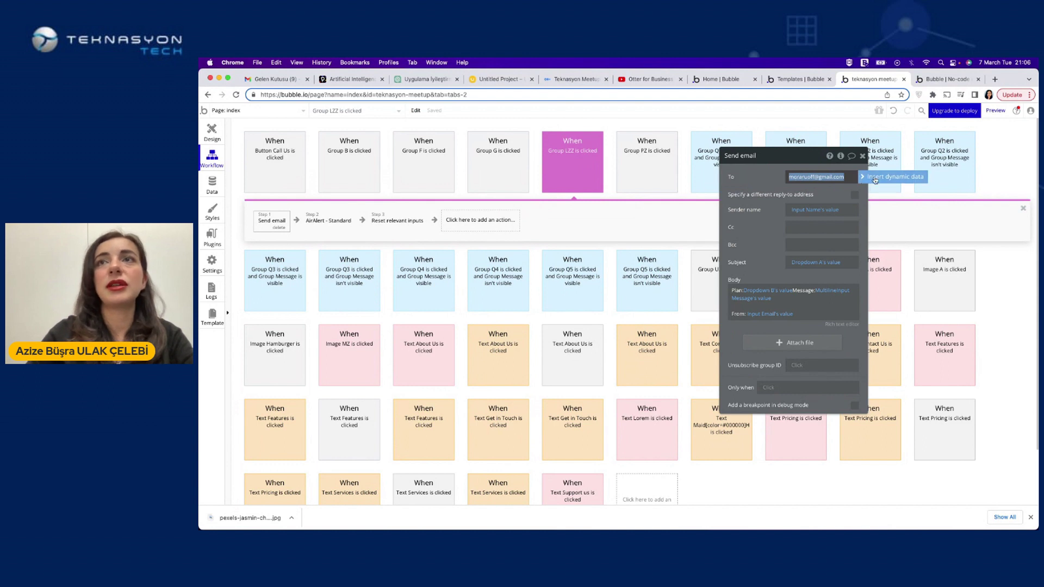
click(867, 177)
scroll(815, 240, down, 2)
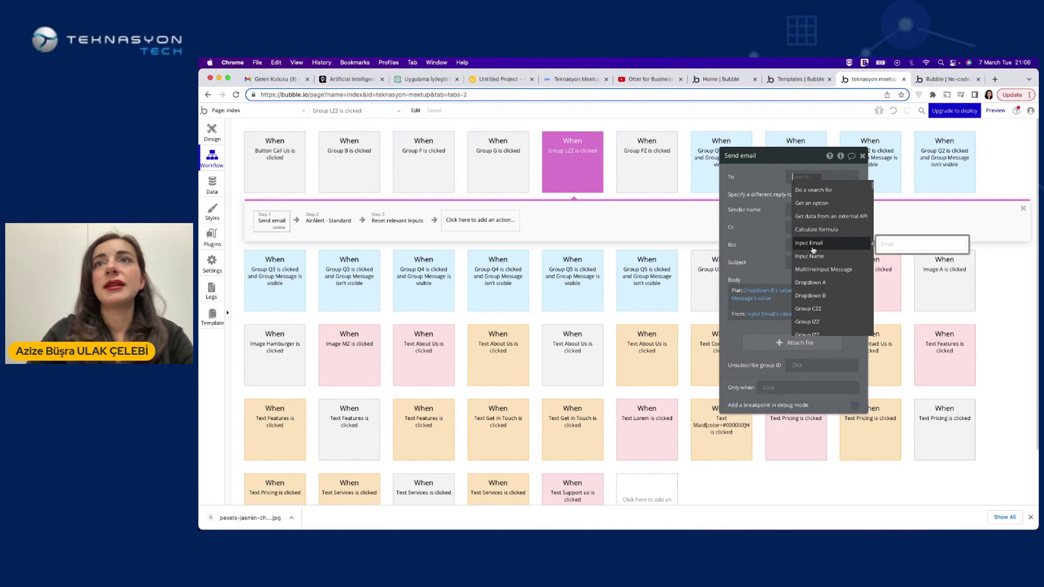
click(814, 244)
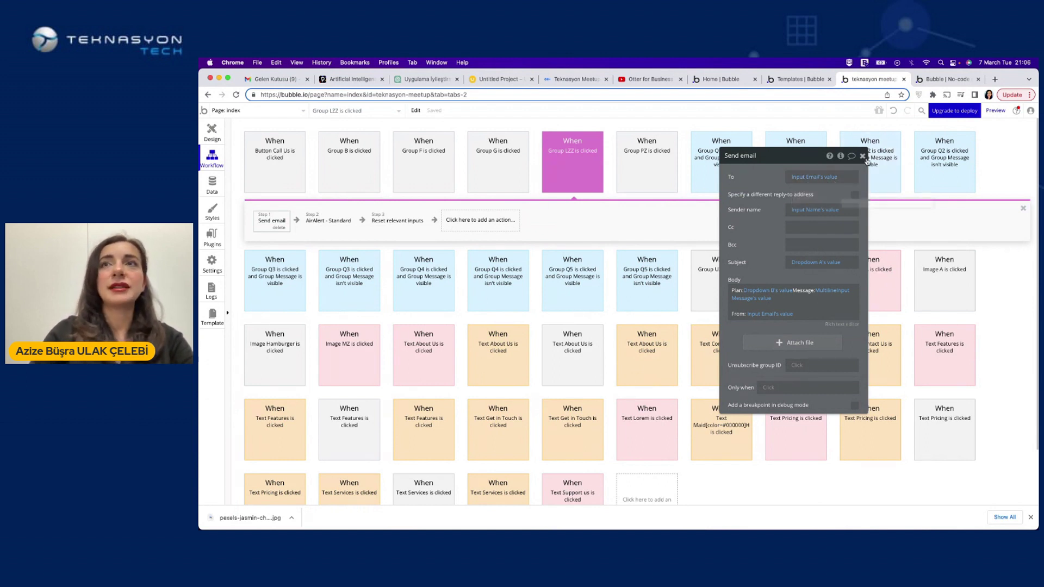
Set the AirAlert step's notification type to Success
click(342, 219)
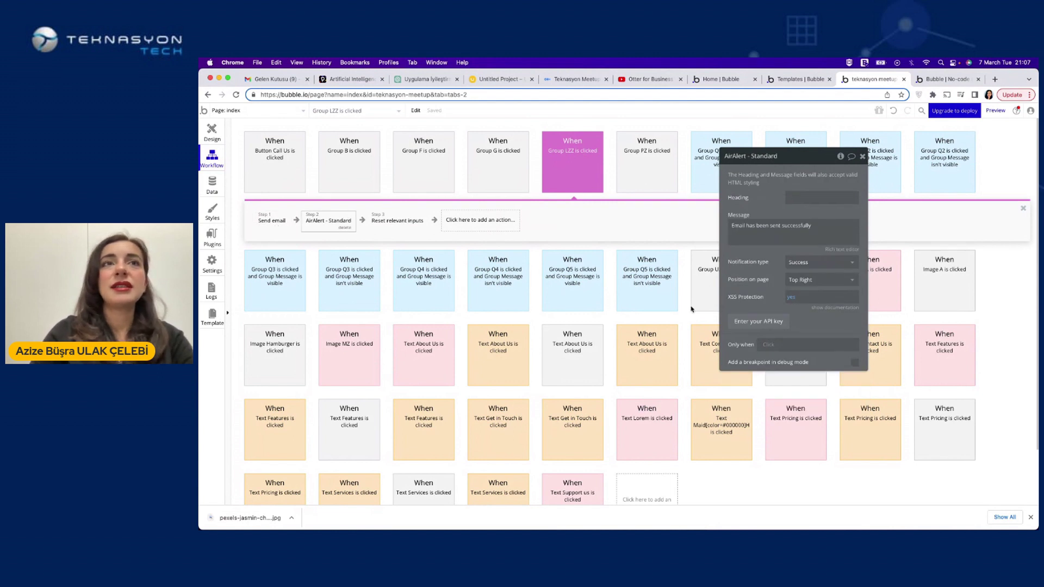
click(819, 262)
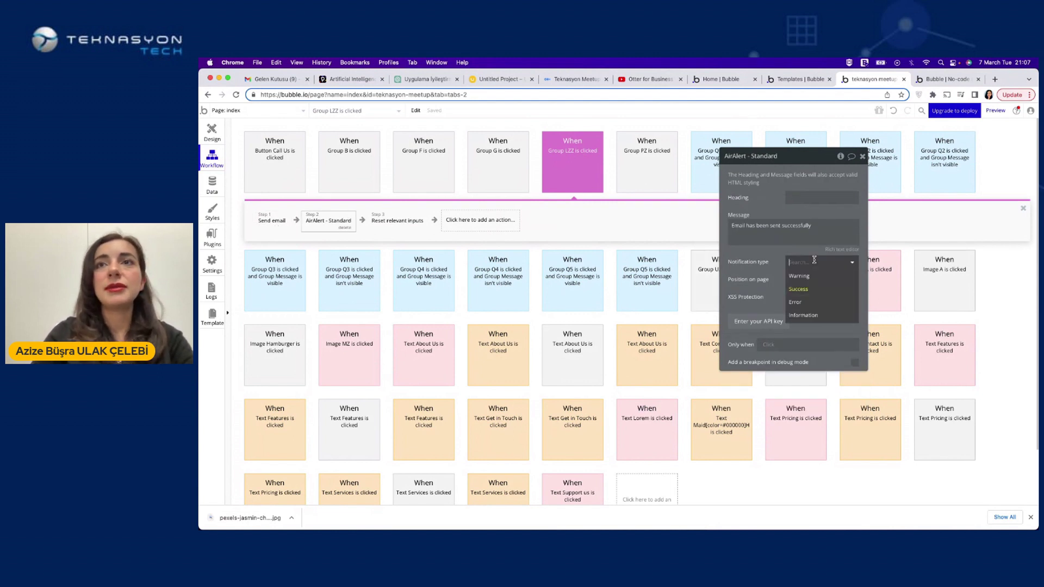
click(796, 289)
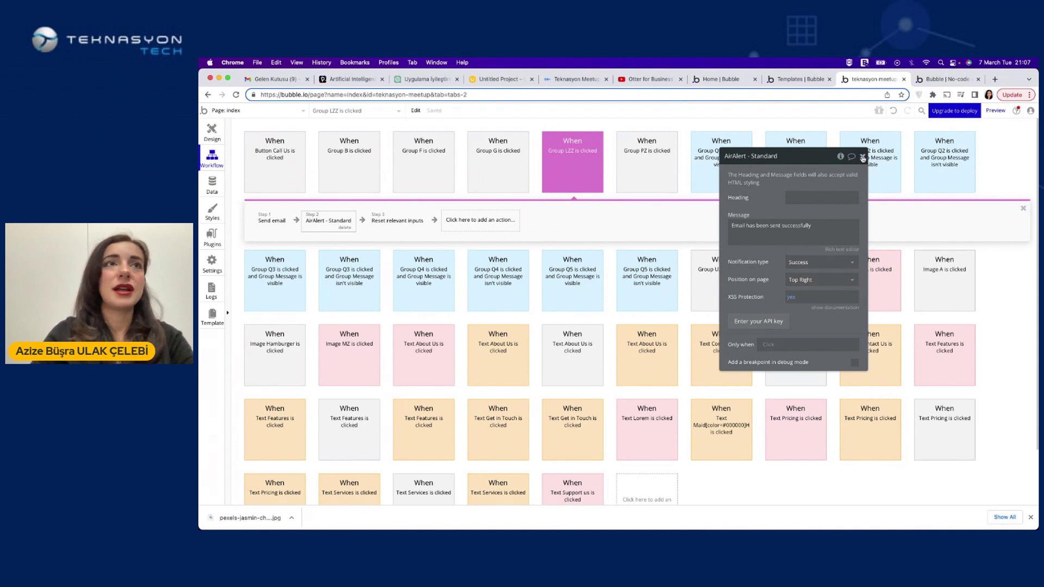
click(862, 158)
Review the Reset relevant inputs step and the add-action list without adding anything
click(389, 223)
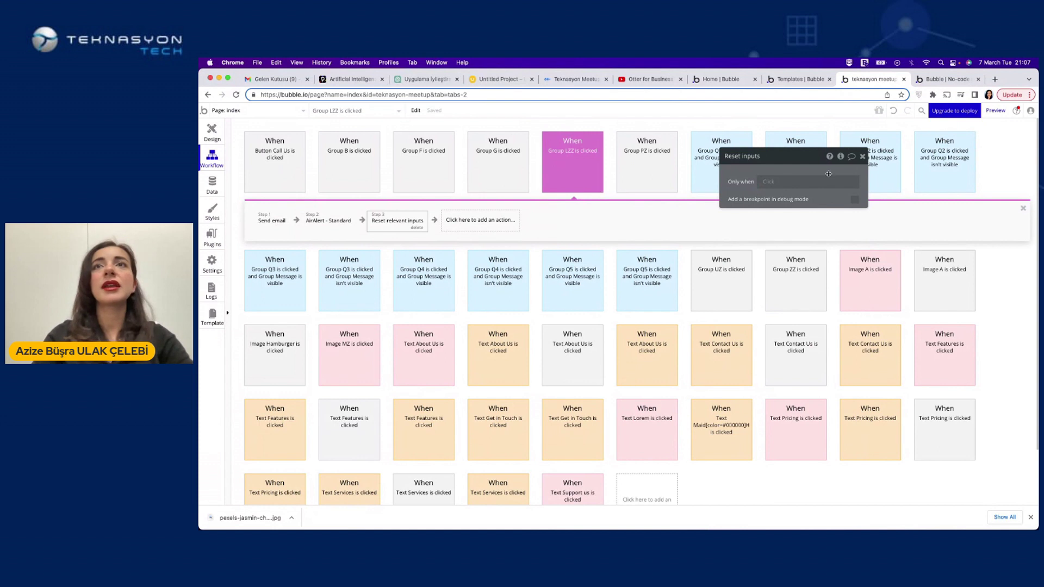
click(862, 156)
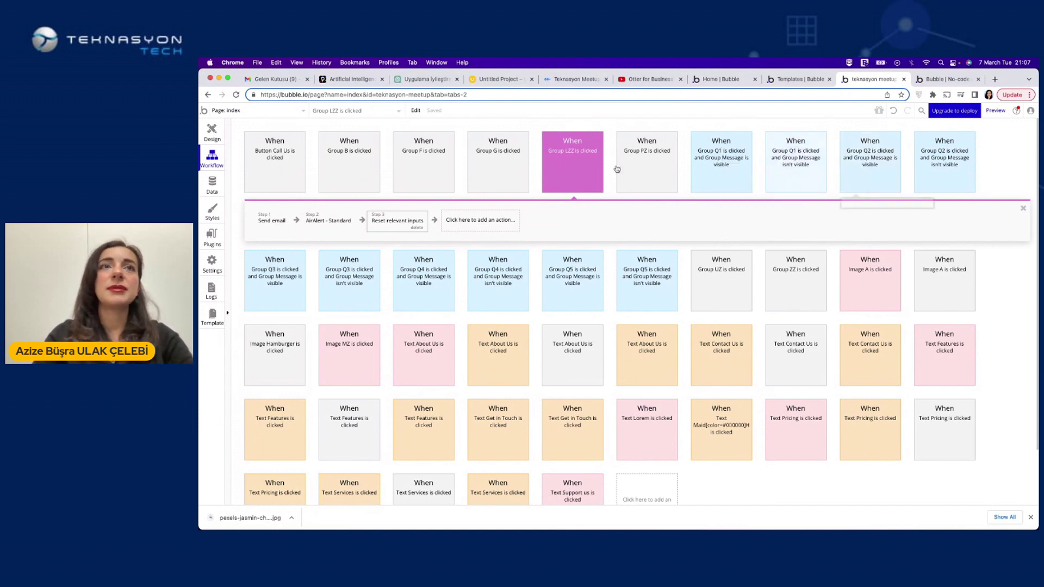
click(463, 220)
click(566, 220)
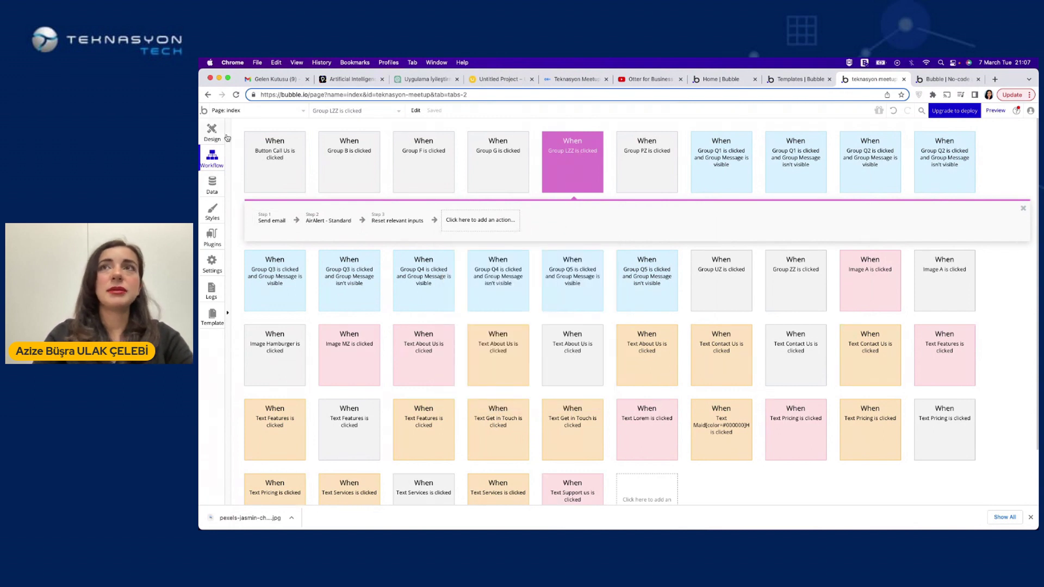
click(925, 81)
Reload the preview and fill the contact form's Name and Email with test values
key(super+r)
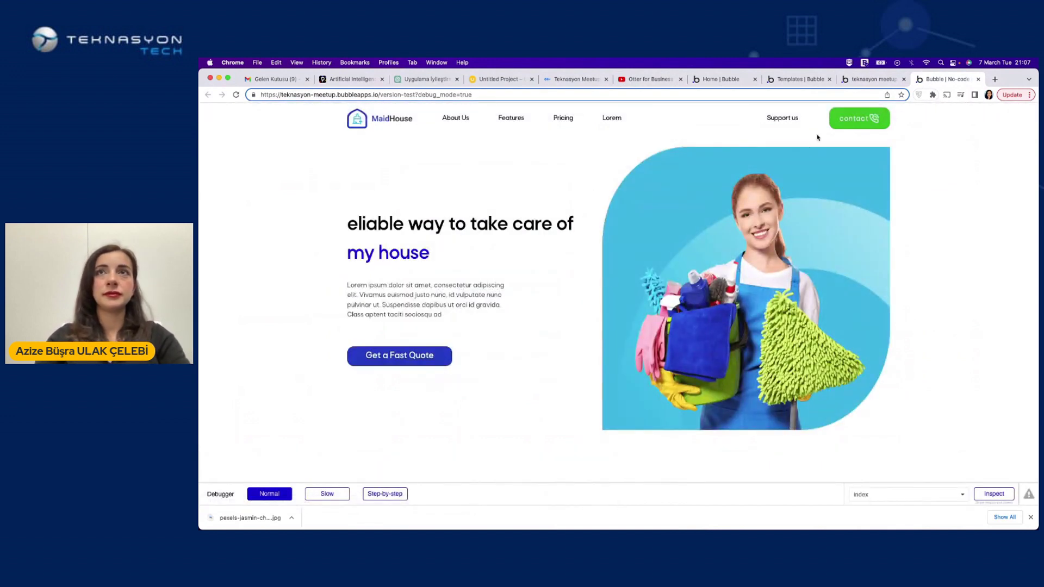
click(782, 118)
click(691, 250)
text(q)
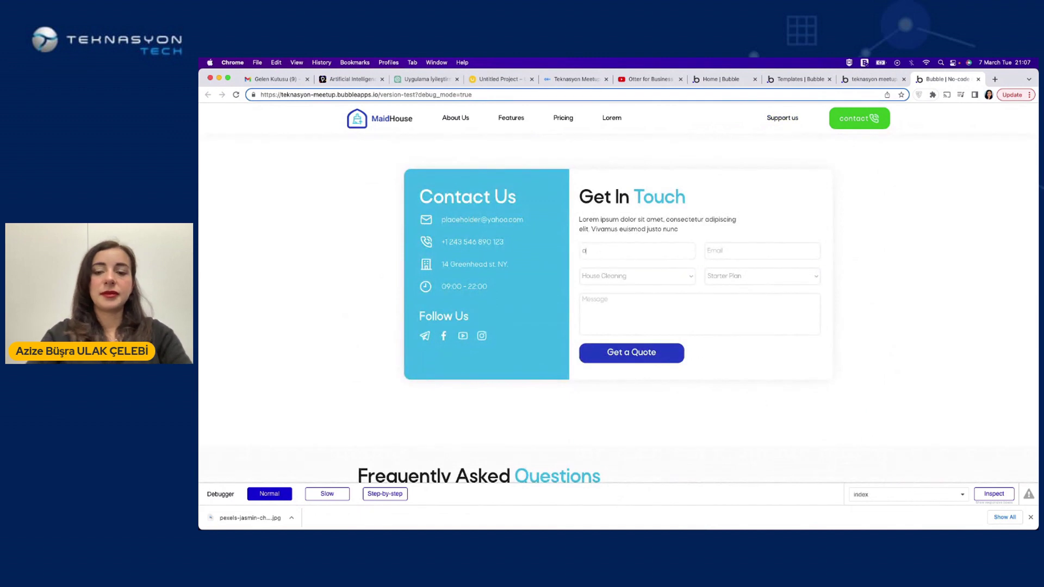
click(708, 250)
text(azize)
key(BackSpace)
key(BackSpace)
key(BackSpace)
key(BackSpace)
key(BackSpace)
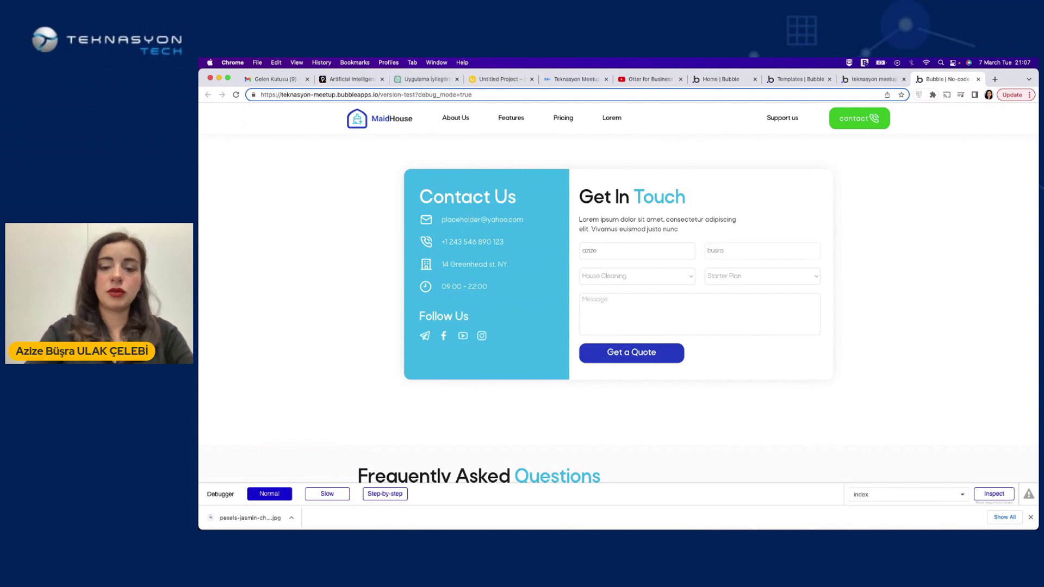
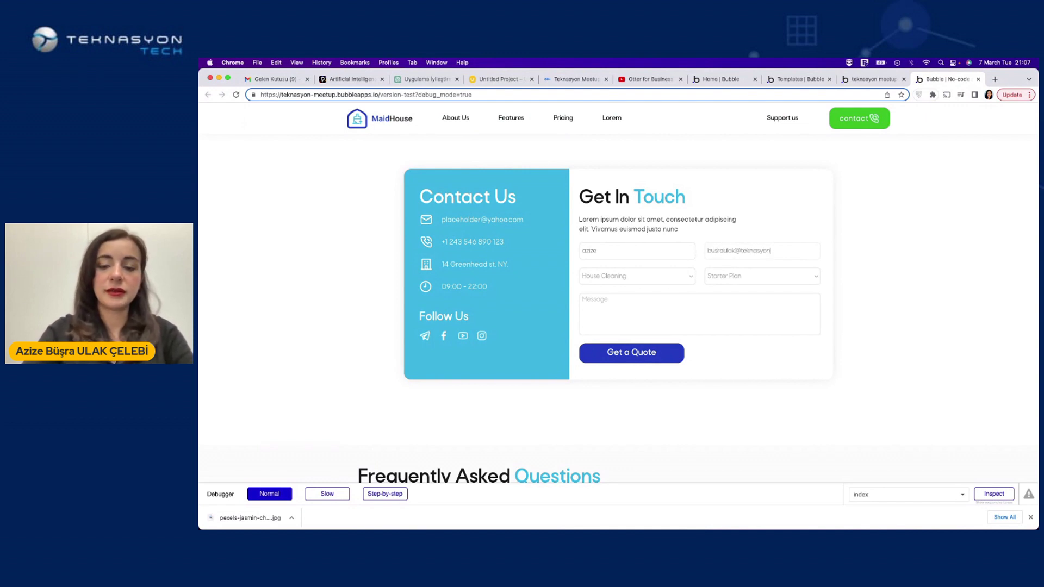
Choose Power Washing and Enterprise Plan, write 'lorem ipsum' as the message, and submit the quote
click(667, 284)
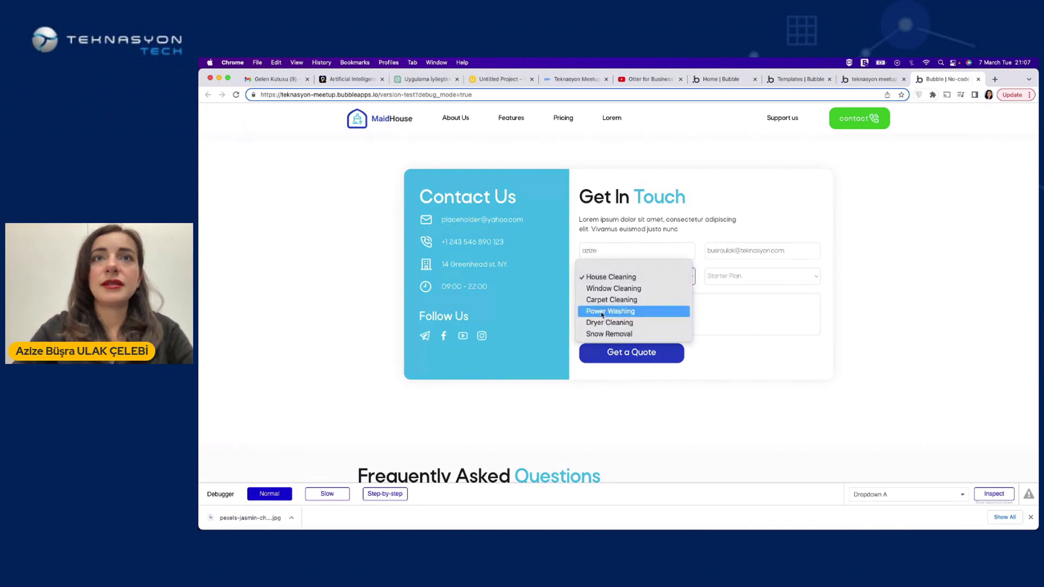
key(Escape)
click(732, 278)
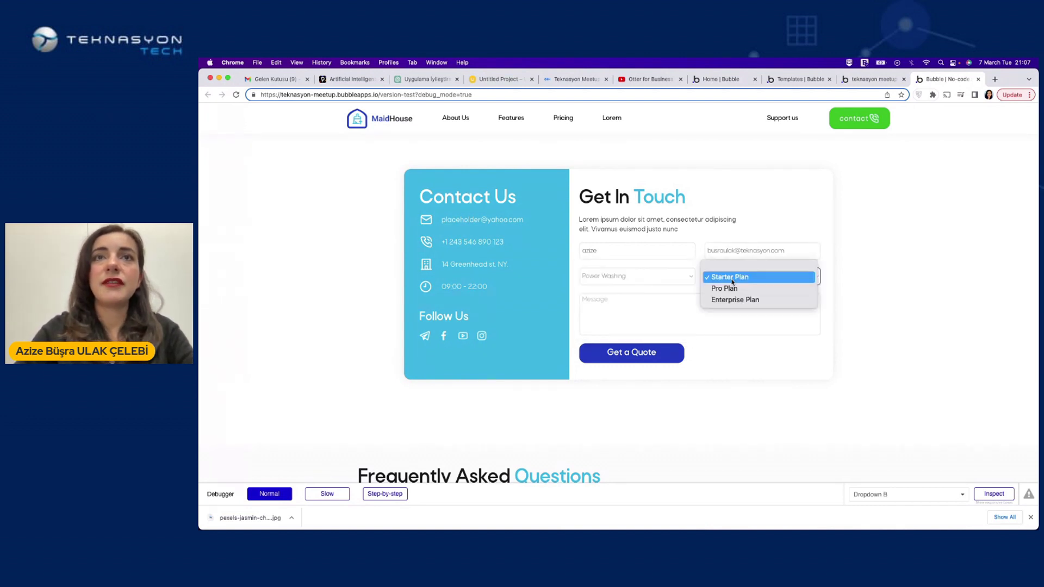
click(733, 299)
click(634, 298)
text(lorem ipsum)
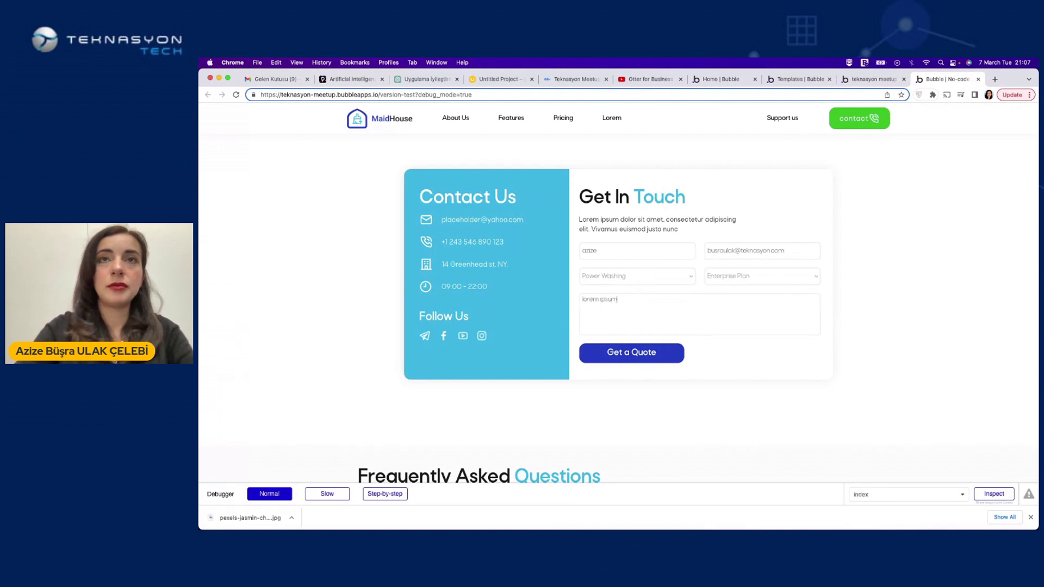
click(626, 363)
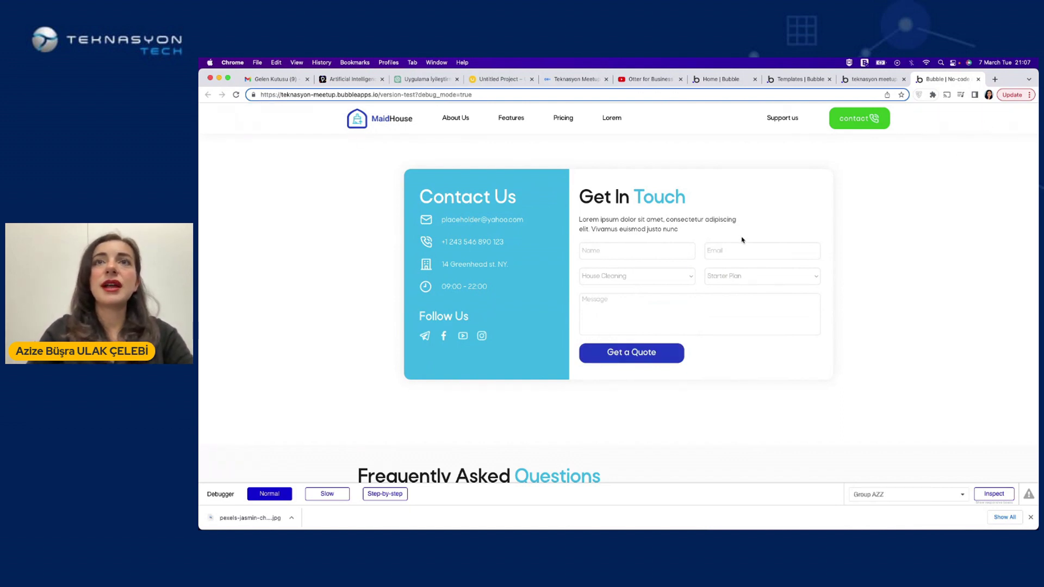
click(267, 79)
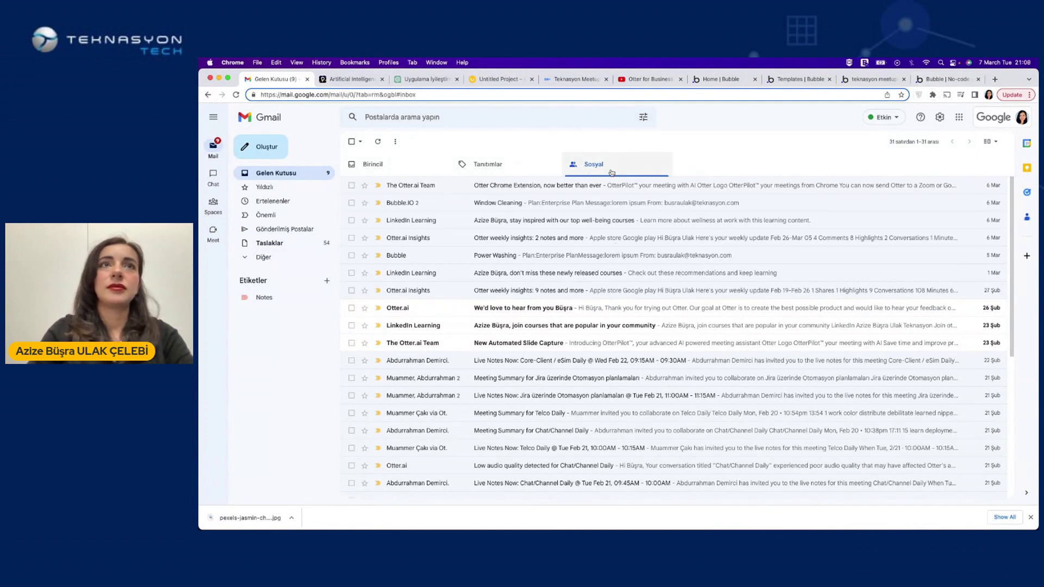
Check Gmail's Primary and Social tabs for the quote email, then return to the MaidHouse preview
click(411, 173)
click(577, 164)
click(955, 81)
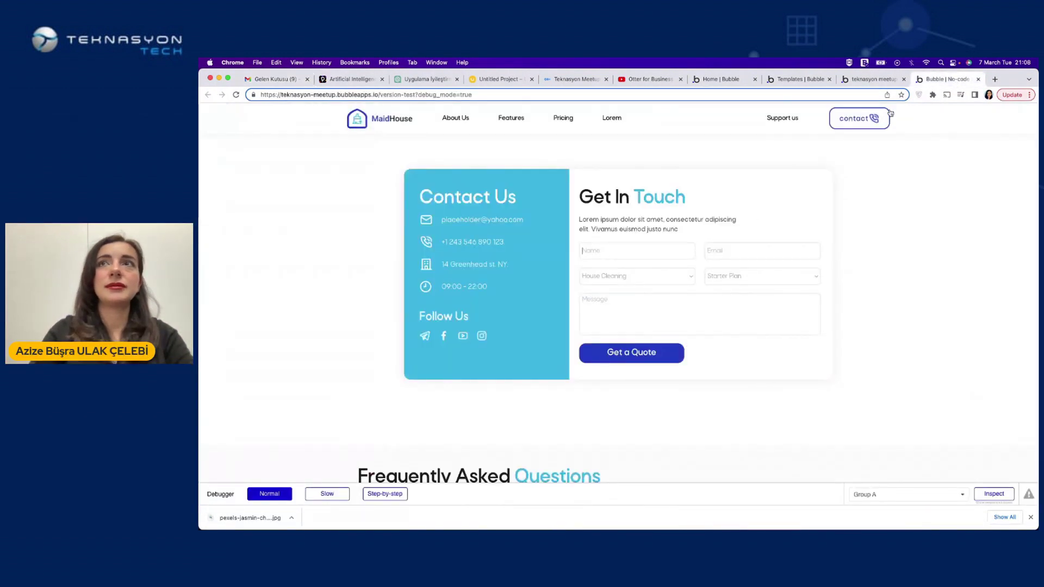
Reopen the Send email step settings, after typing a test name into the preview form's Name field
key(ctrl+shift+Tab)
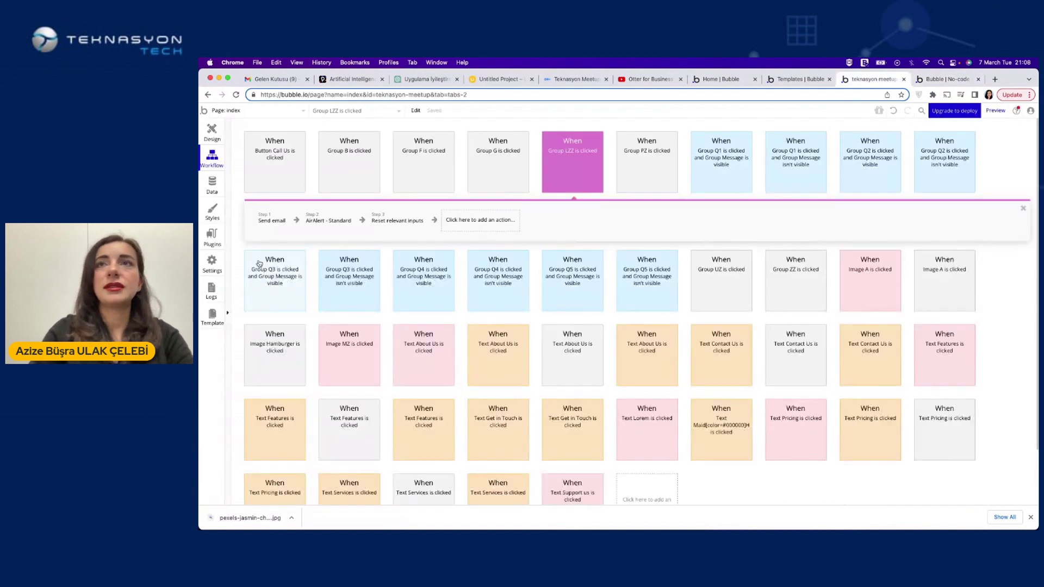
click(273, 221)
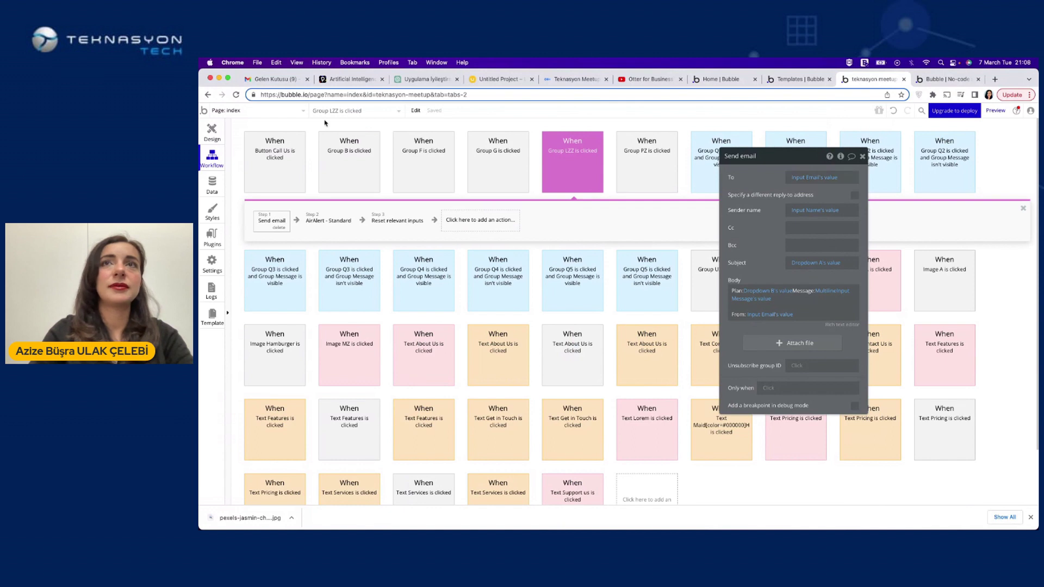
click(271, 79)
click(947, 79)
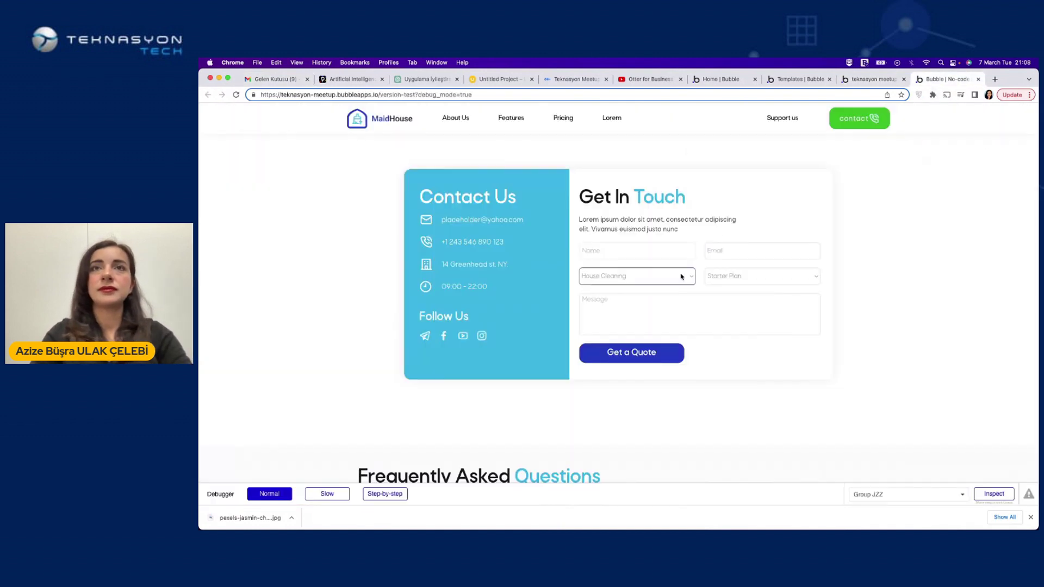
click(625, 250)
text(azize)
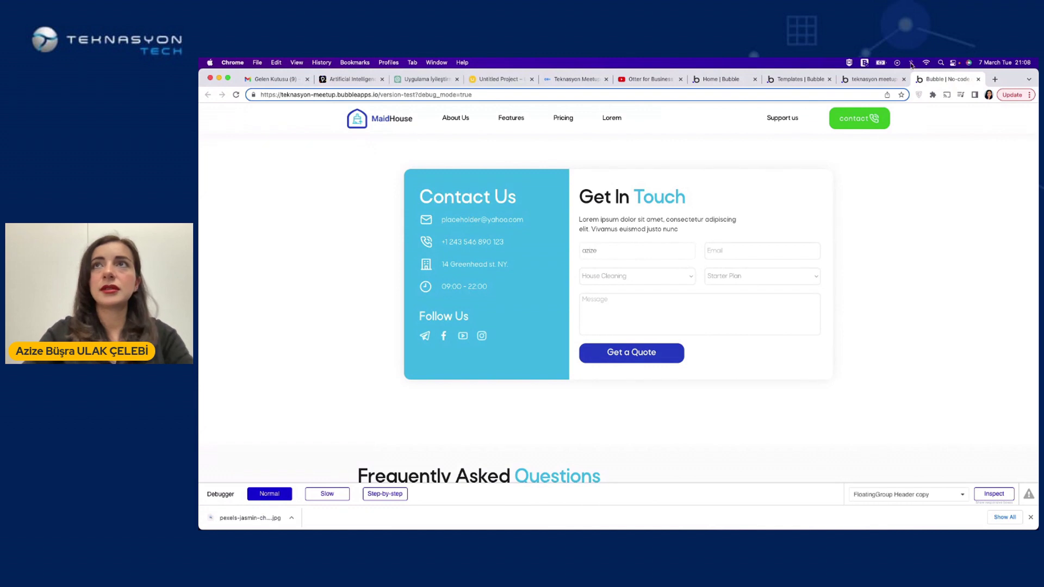
click(872, 79)
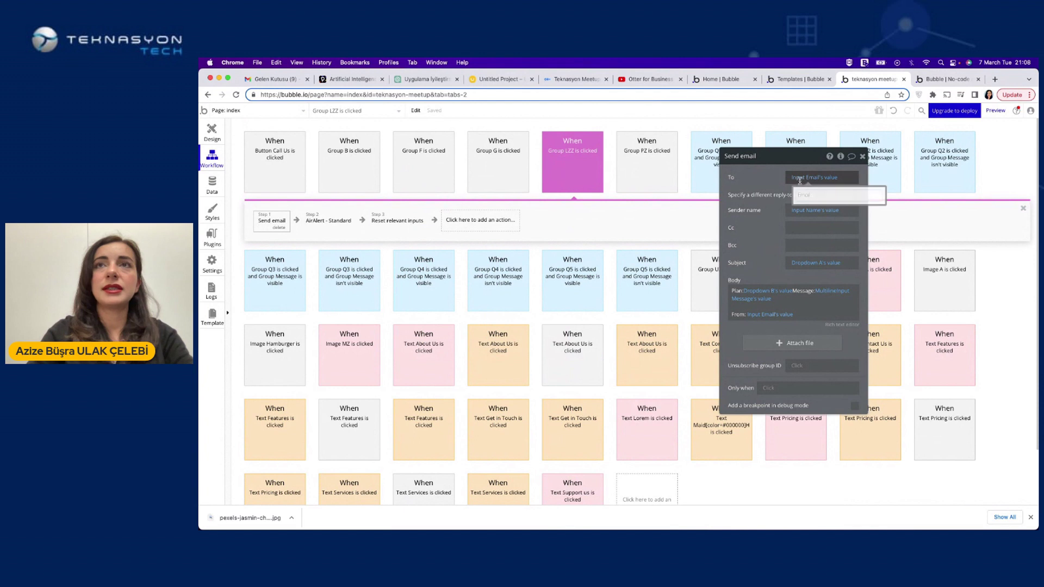
Replace the dynamic sender name with the fixed name 'Bubble IO'
mouse_move(800, 213)
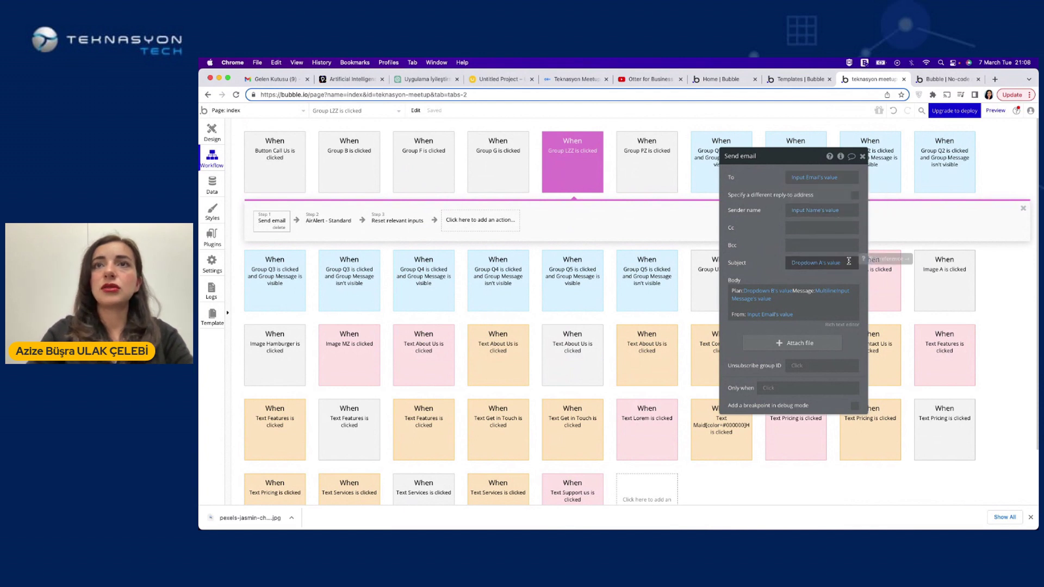
click(823, 228)
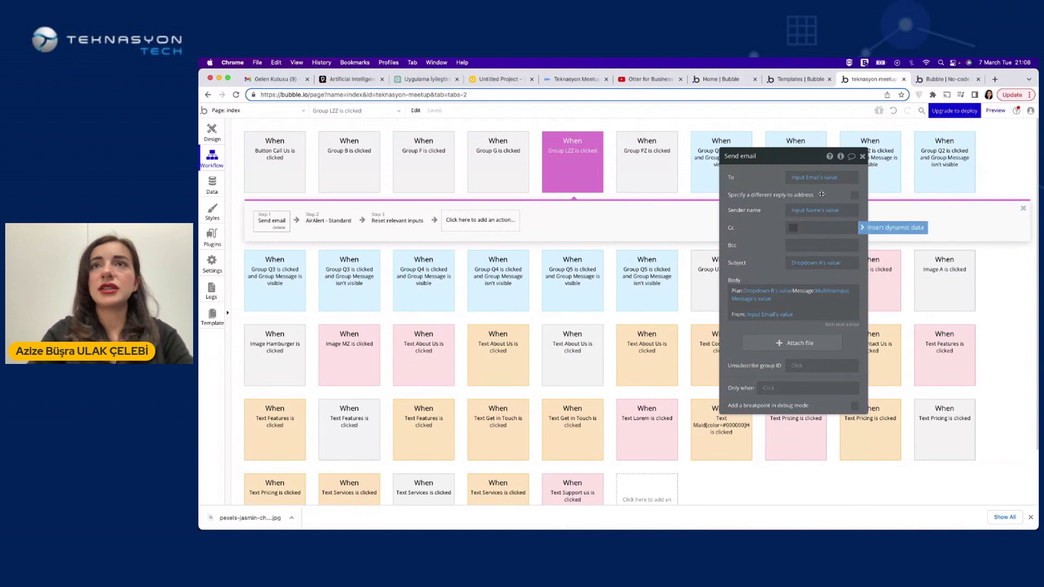
click(846, 210)
key(BackSpace)
text(Bubble IO)
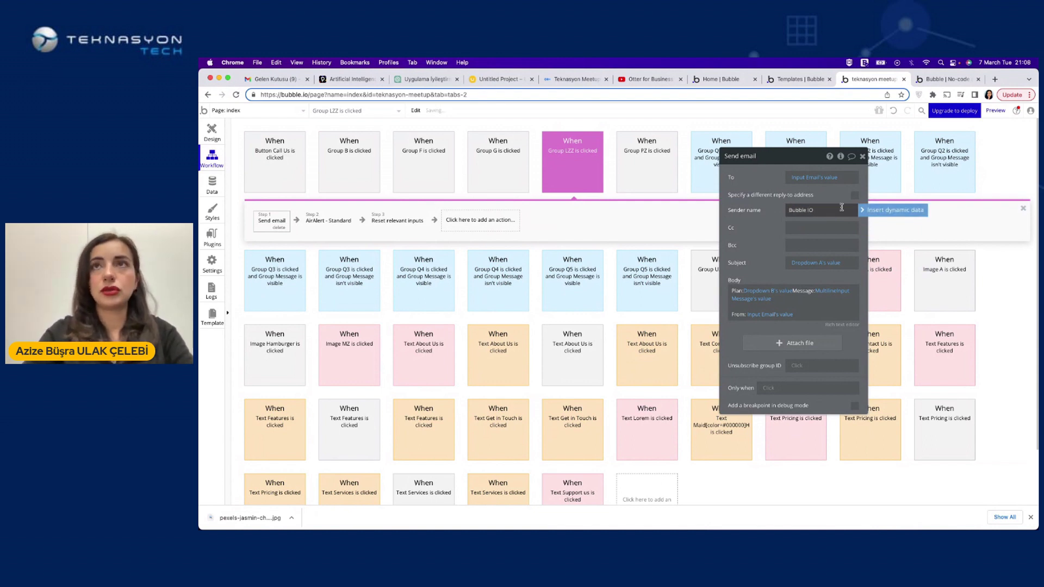
key(Return)
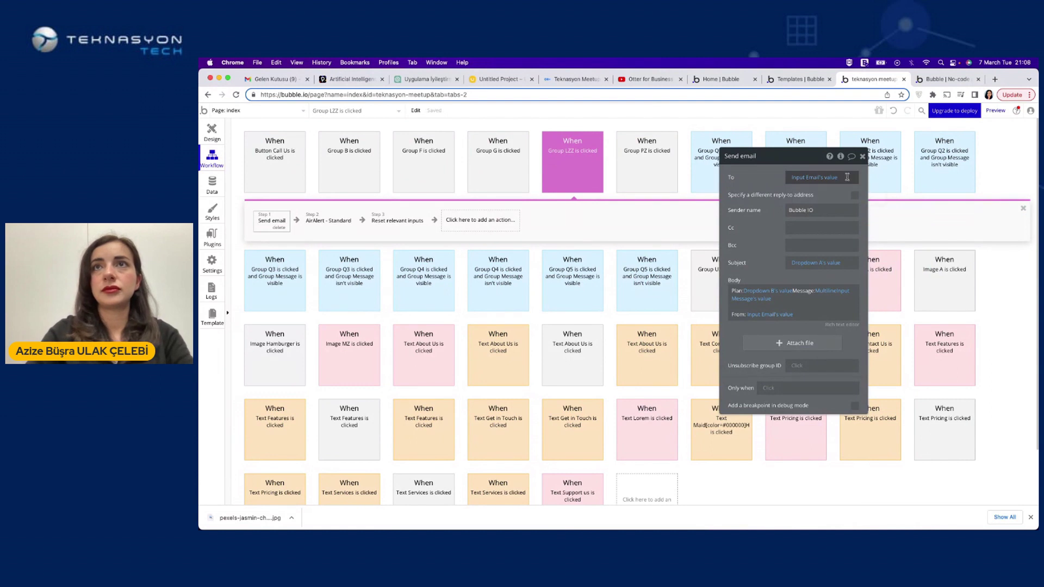
Reset the email recipient to Input Email's value, then go to the app preview
click(847, 177)
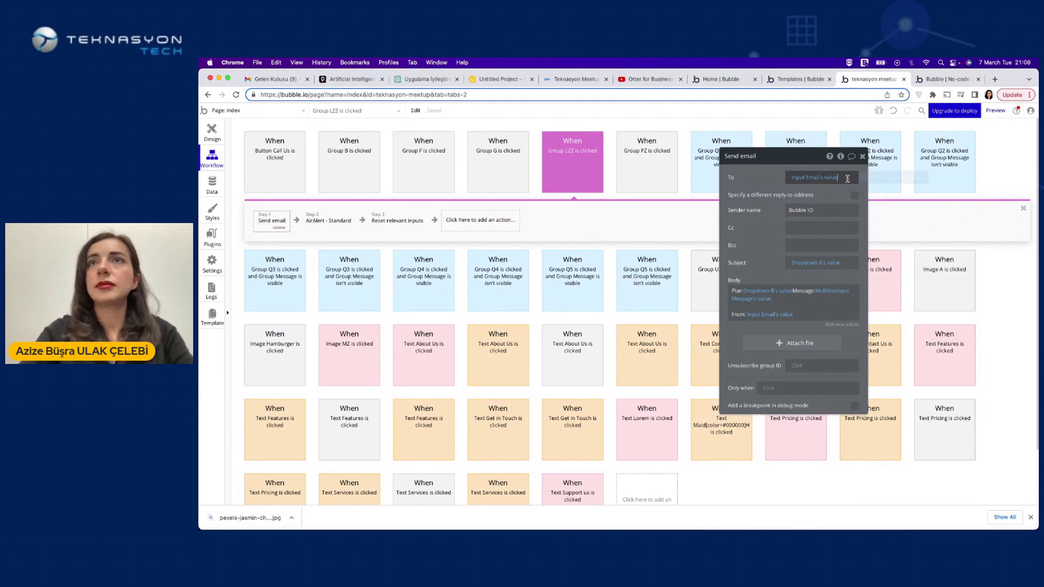
key(BackSpace)
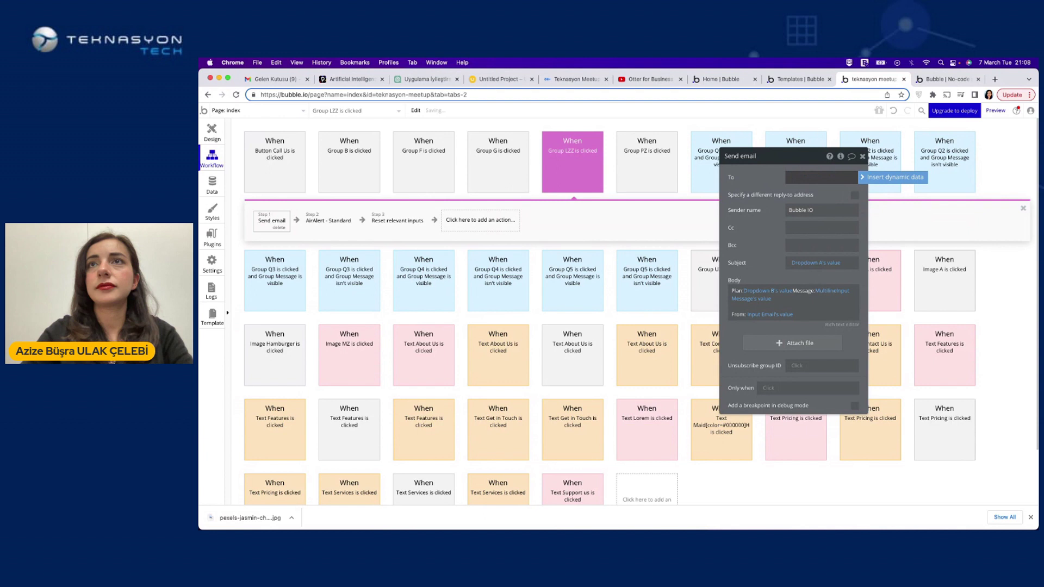
click(891, 177)
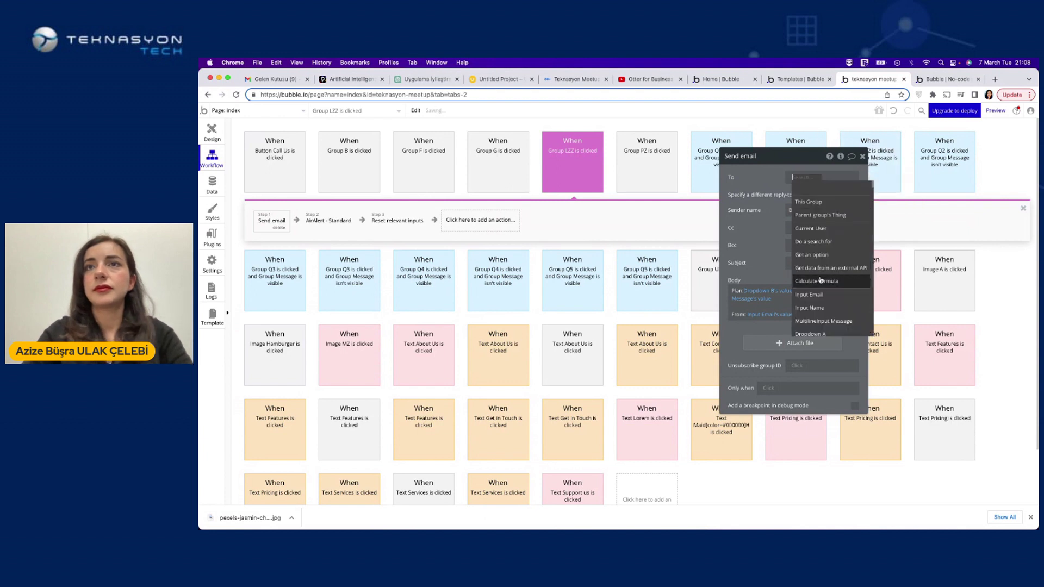
scroll(821, 280, down, 1)
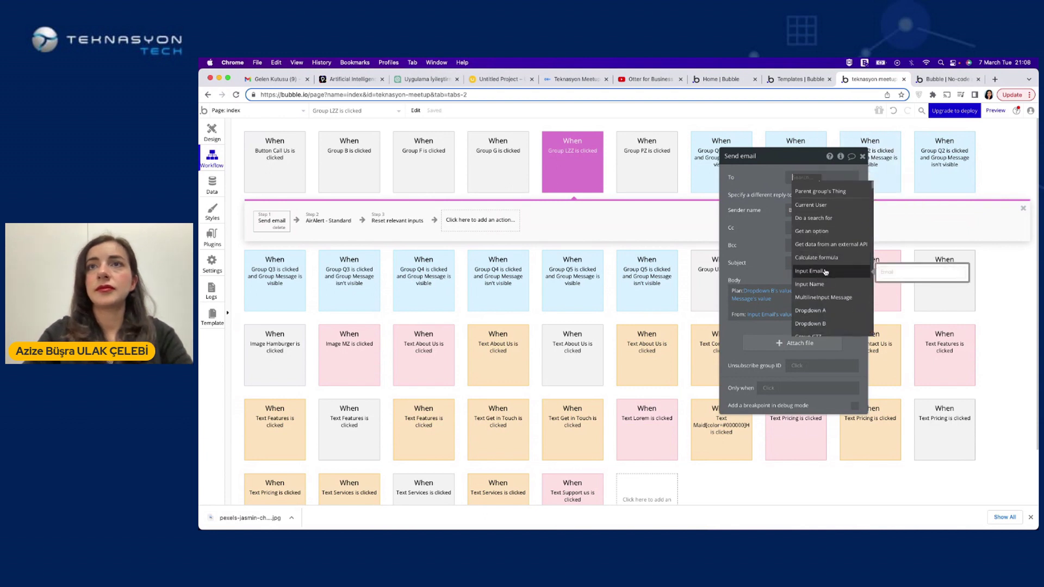
click(825, 272)
click(834, 193)
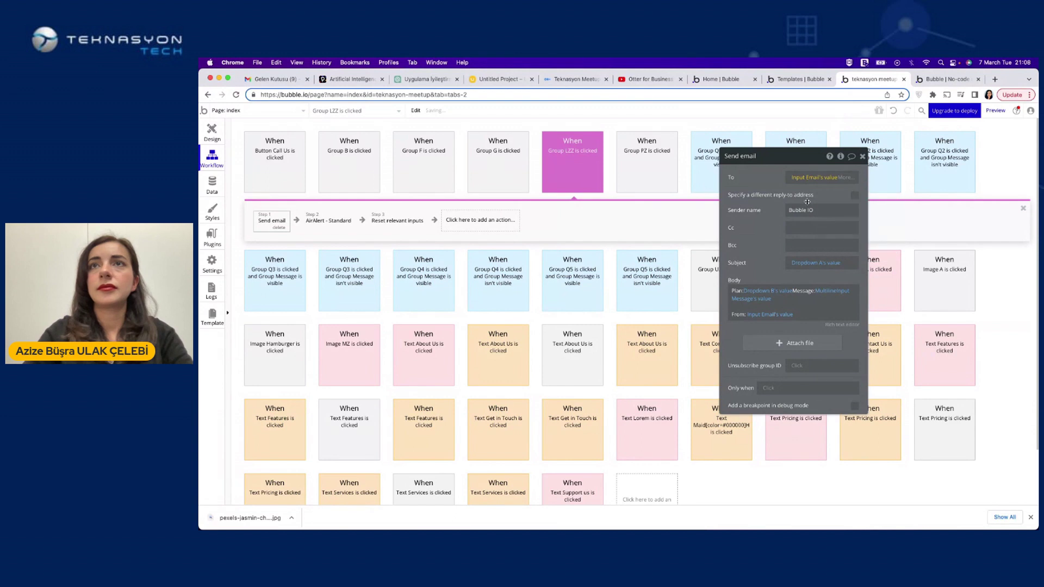
click(943, 79)
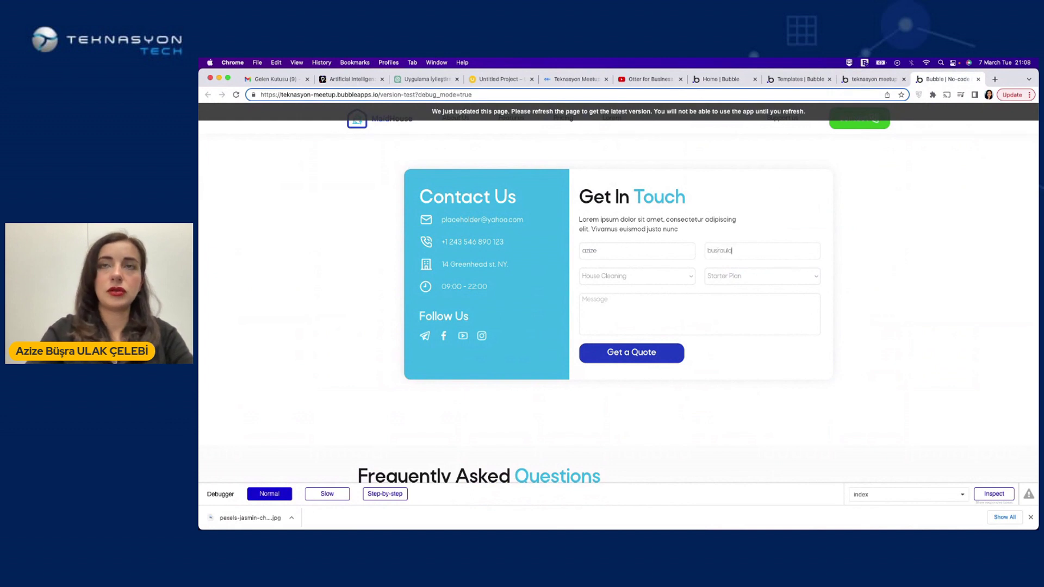
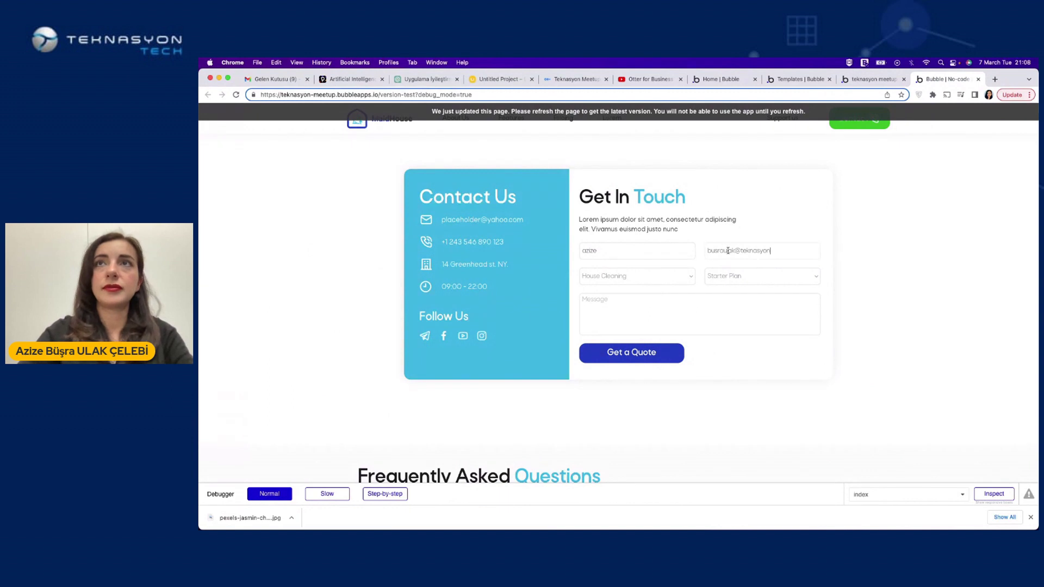
Enter a test email address in the preview form, reload the preview, and go back to the editor
scroll(737, 231, up, 15)
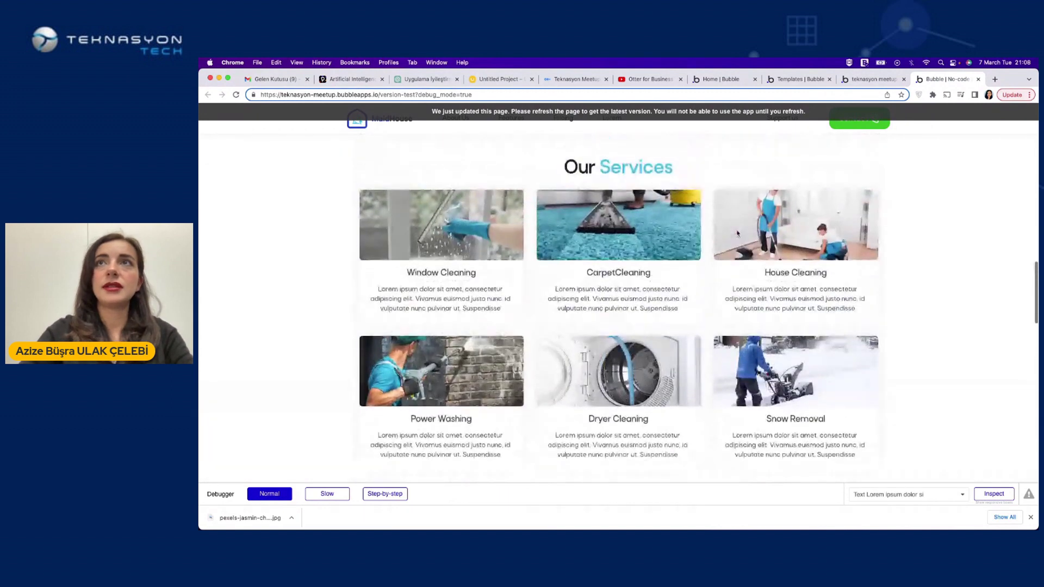
scroll(736, 234, up, 5)
key(super+r)
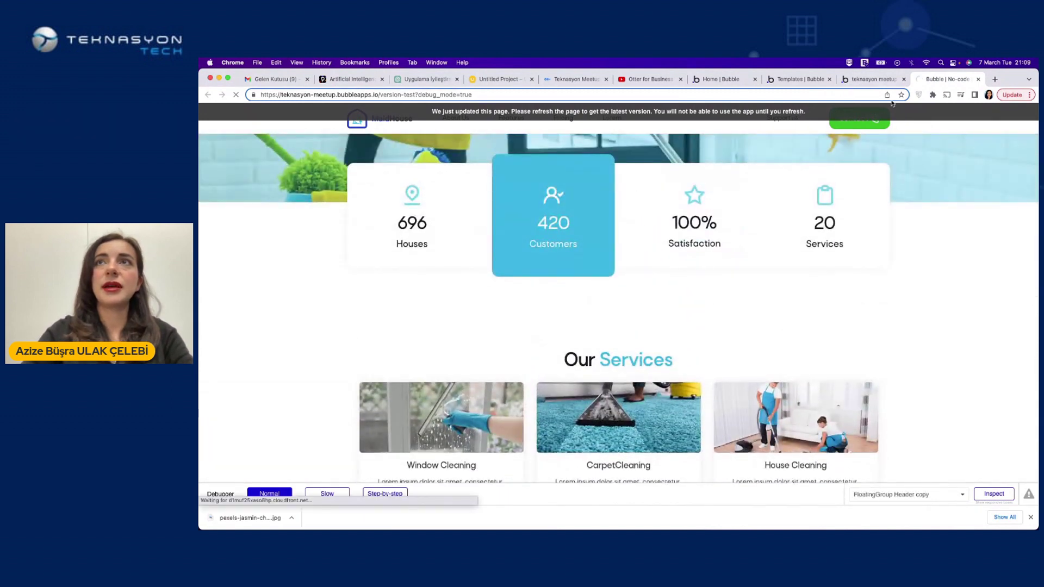
click(878, 79)
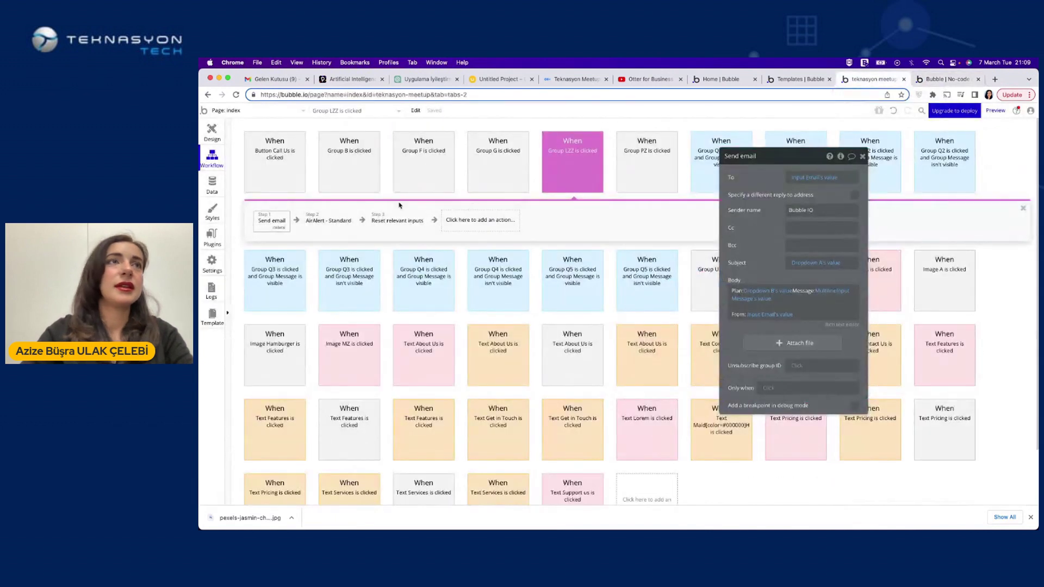
Check the app's data types in the Data tab, then start adding an action after Reset relevant inputs
click(212, 186)
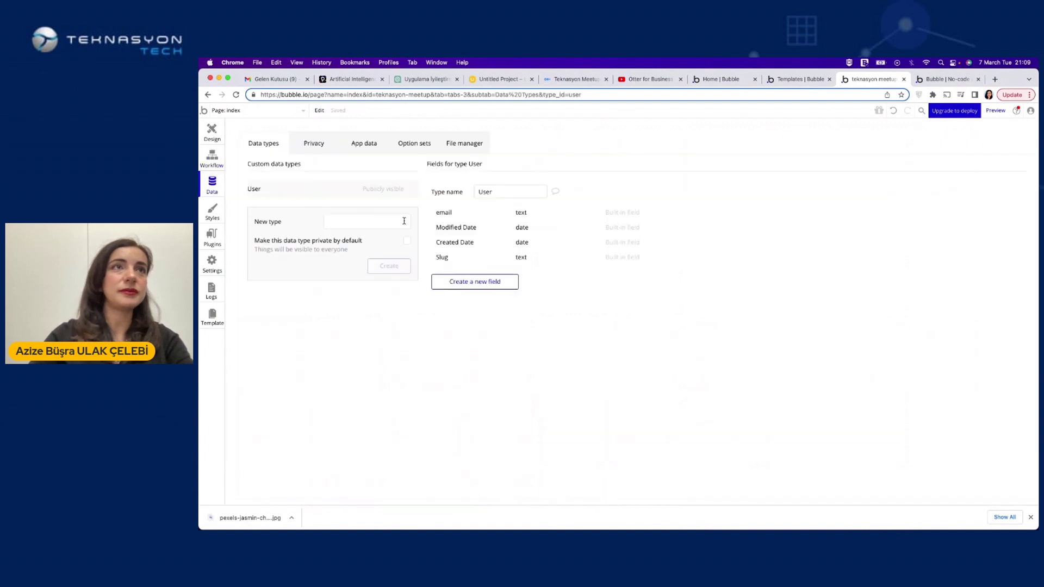
click(213, 158)
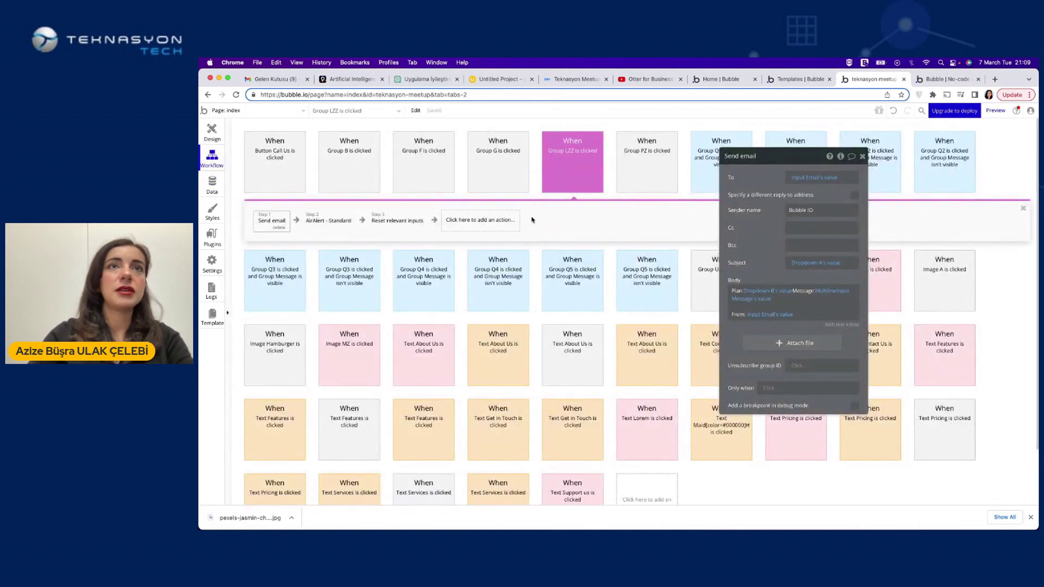
click(496, 220)
Add a Create a new thing step to the Get a Quote workflow
mouse_move(480, 284)
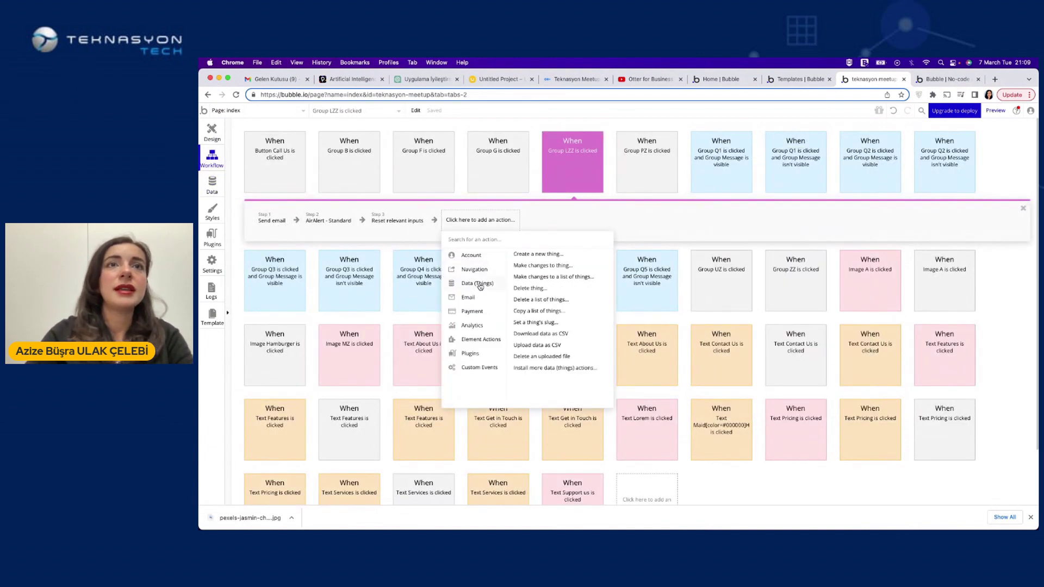
click(540, 255)
click(825, 177)
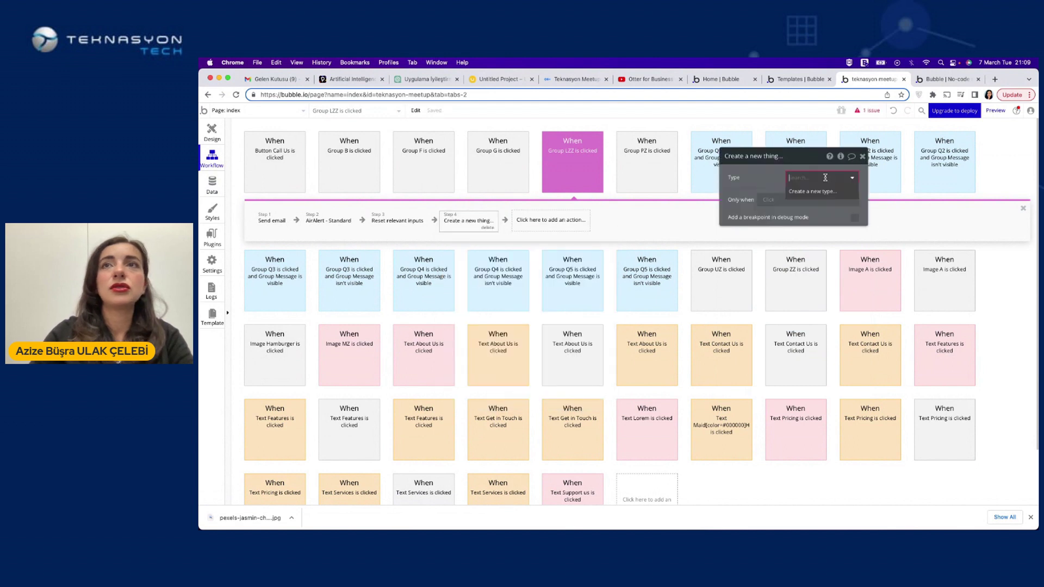
click(814, 191)
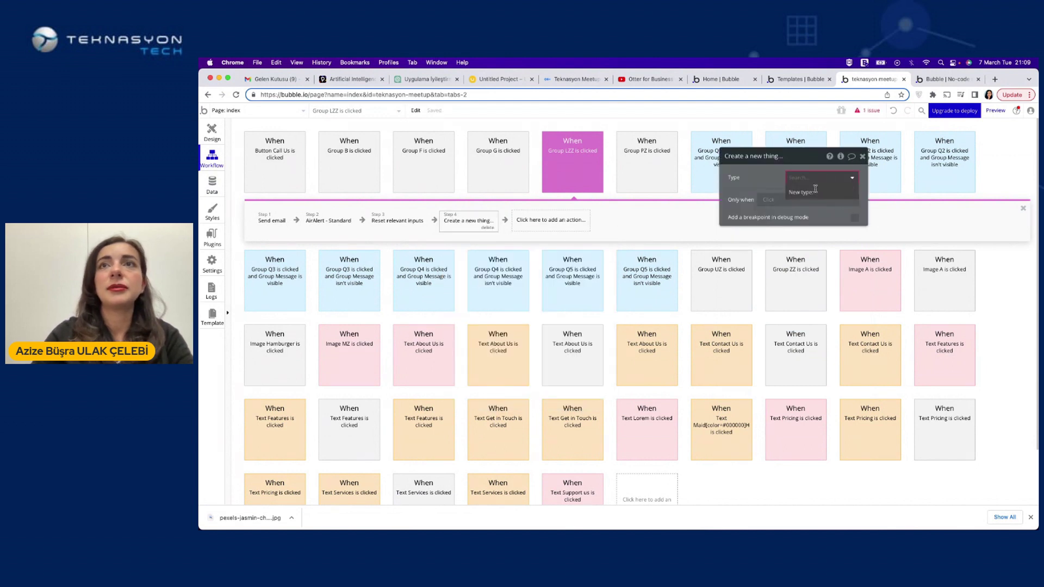
click(754, 181)
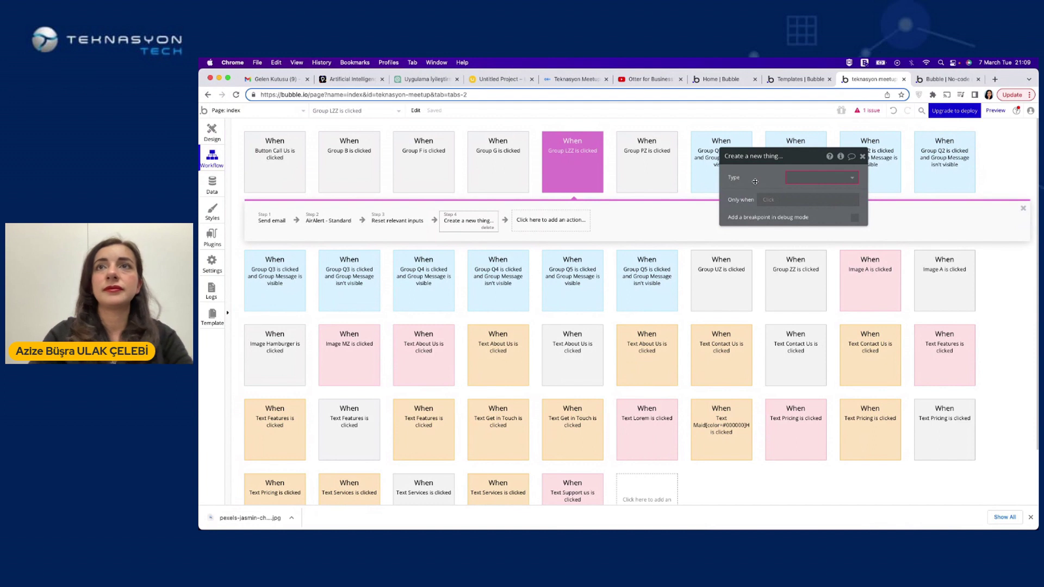
click(799, 178)
click(808, 191)
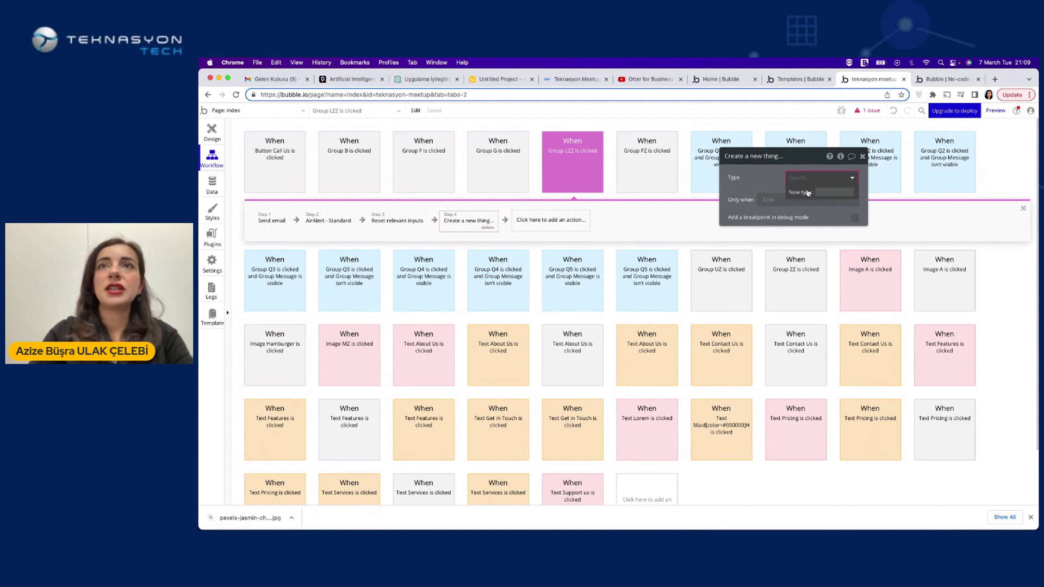
click(761, 178)
Set the new record's data type to a newly created 'pricing' type
click(563, 221)
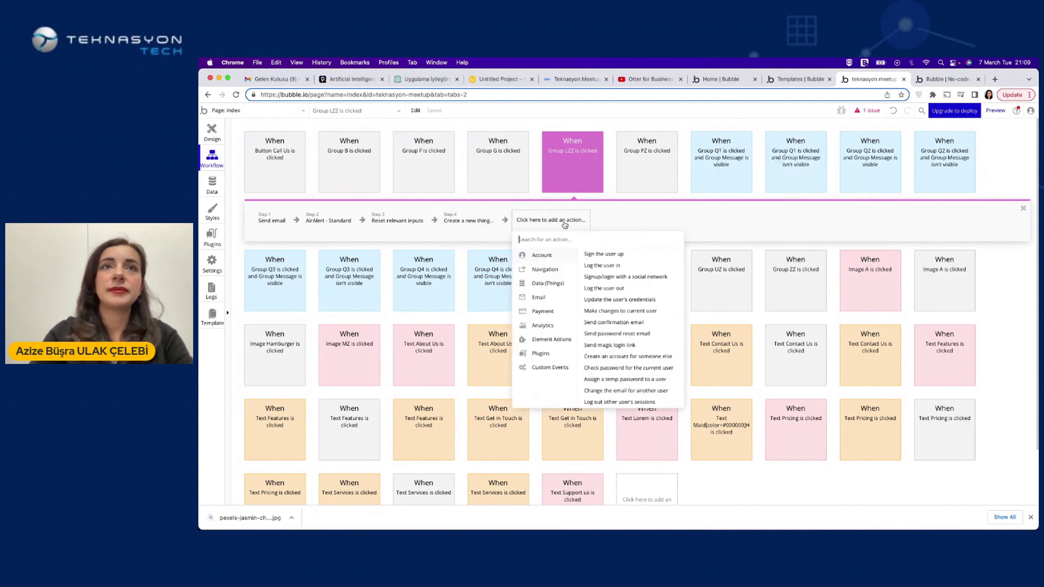
click(496, 220)
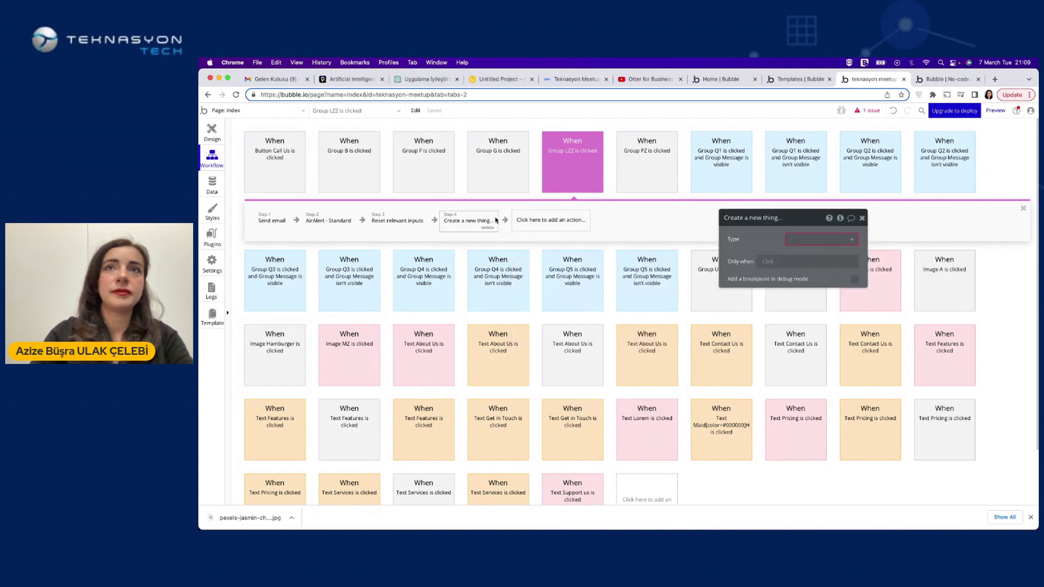
click(793, 239)
click(821, 253)
text(pricing)
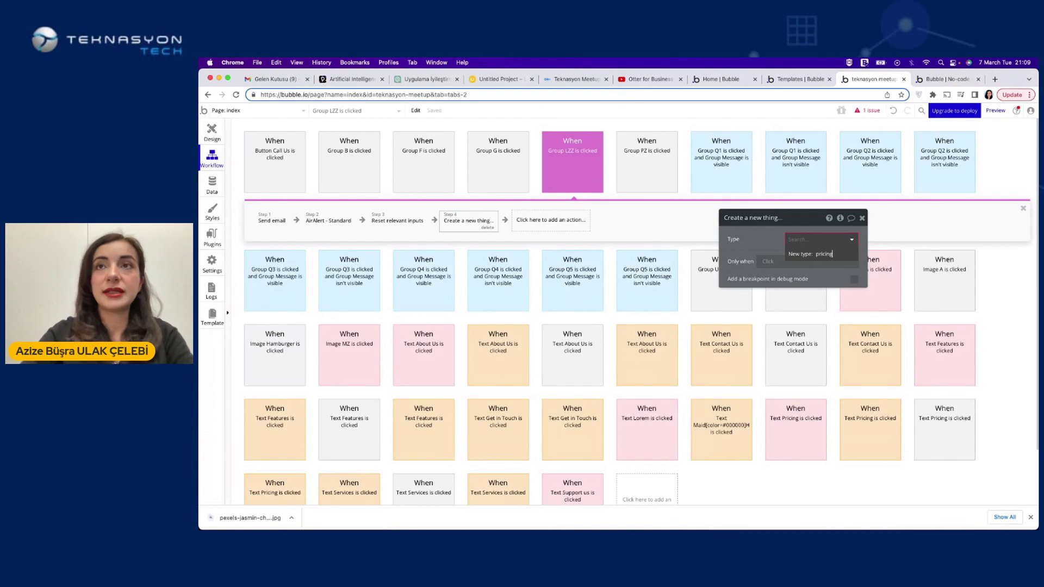
key(Return)
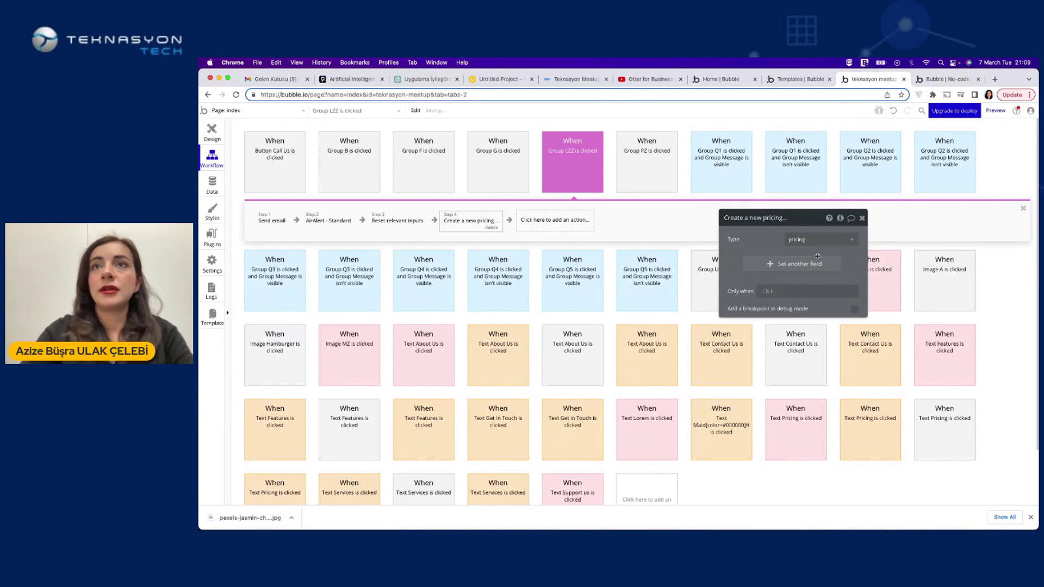
Add a text field 'name' to pricing, set to Input Name's value
click(798, 263)
click(736, 260)
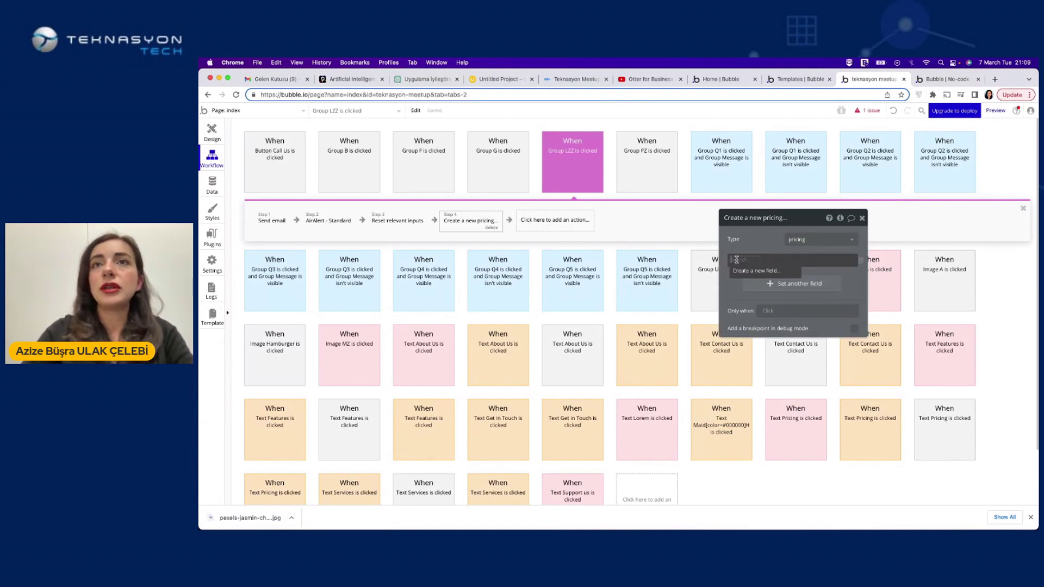
text(n)
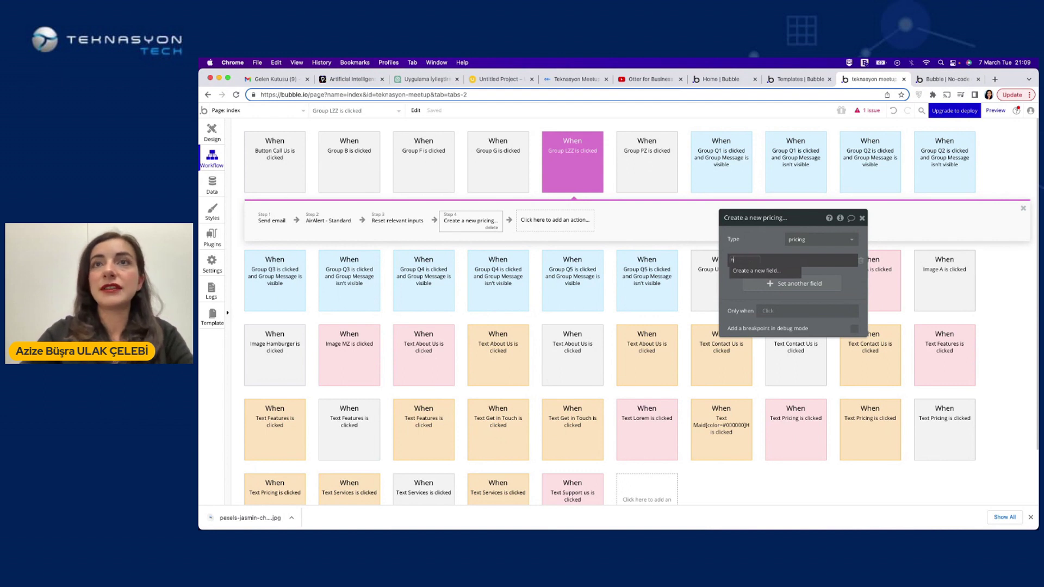
text(ame)
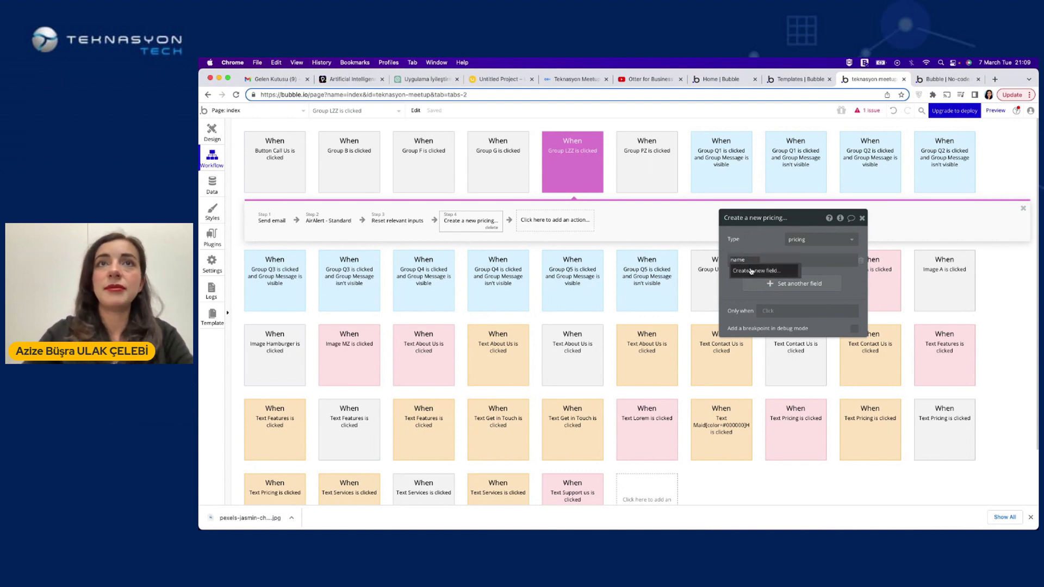
click(752, 272)
click(625, 203)
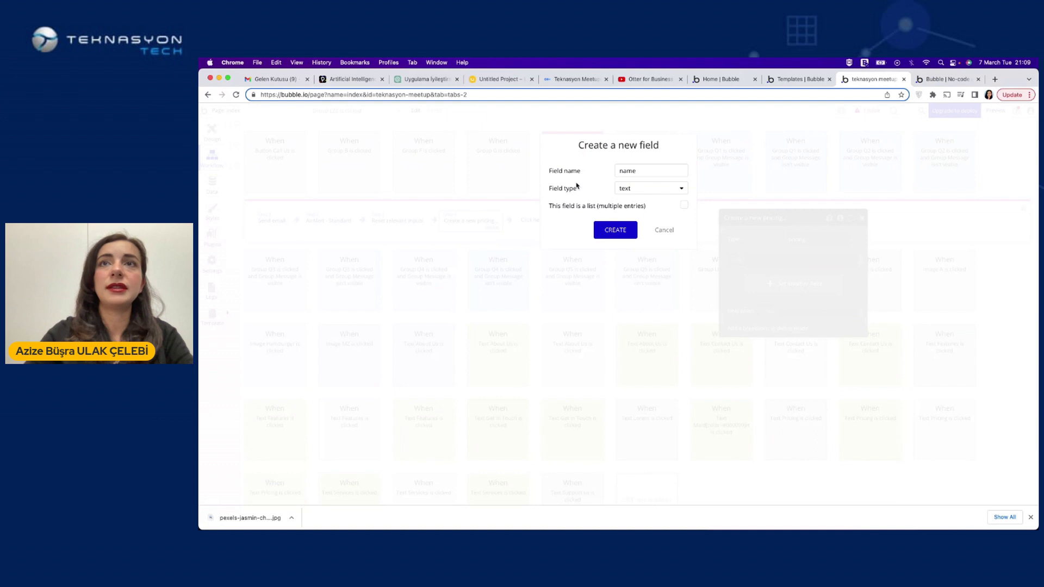
click(615, 229)
click(797, 258)
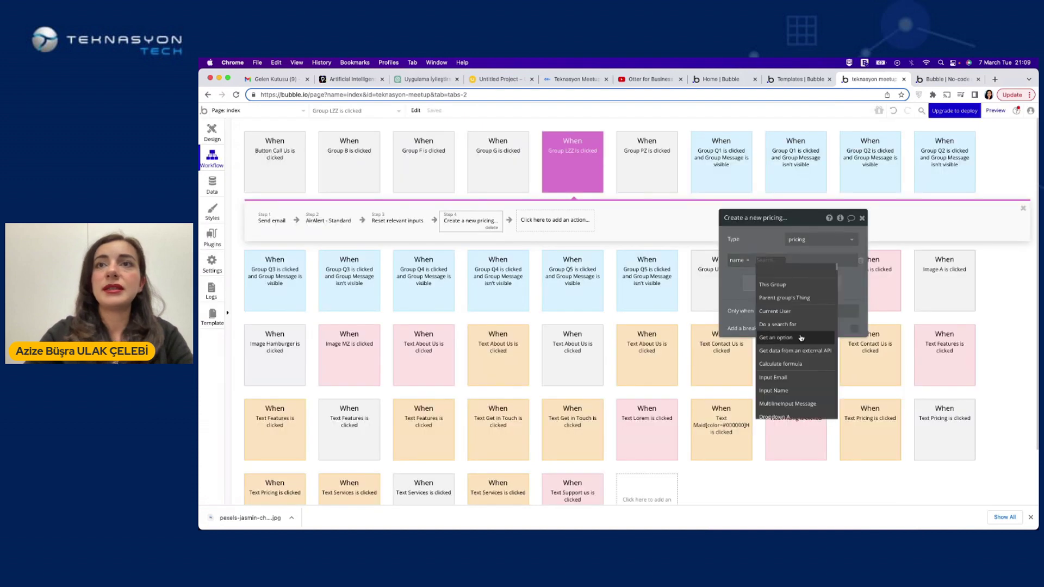
click(773, 357)
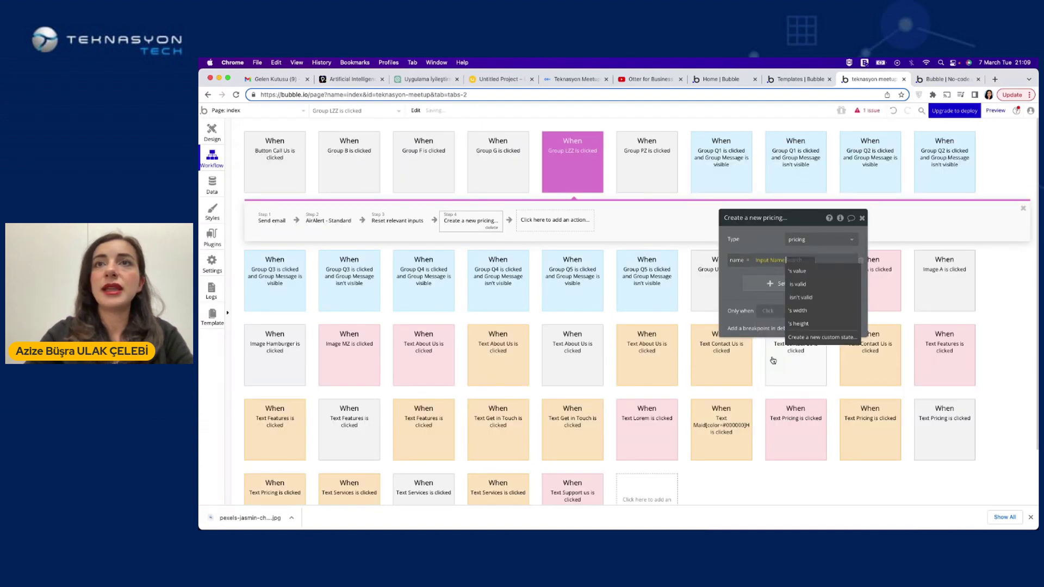
click(802, 272)
Add a text field 'email' to pricing, set to Input Email's value, then open the debug preview
click(803, 283)
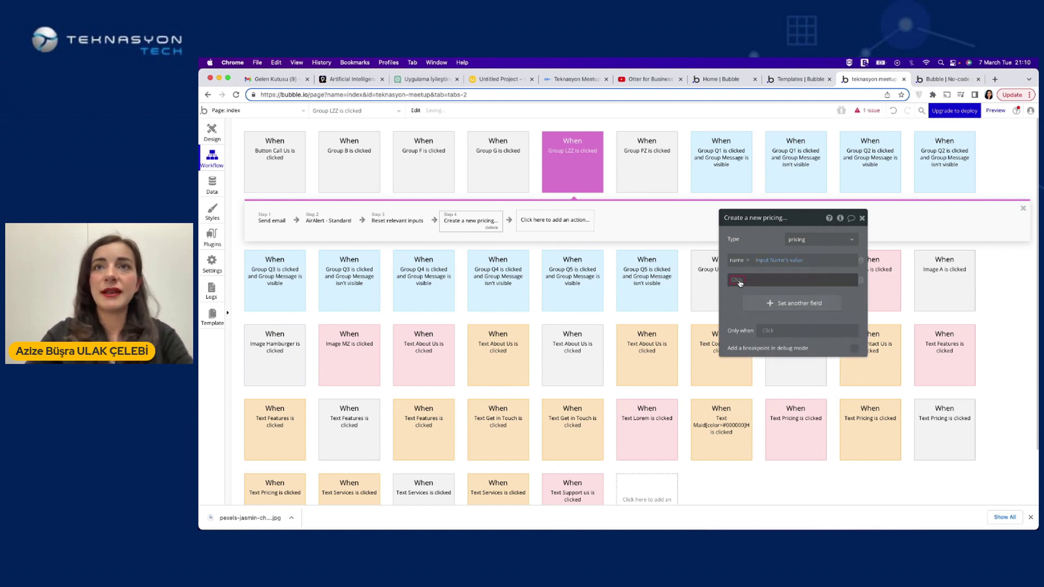
click(738, 280)
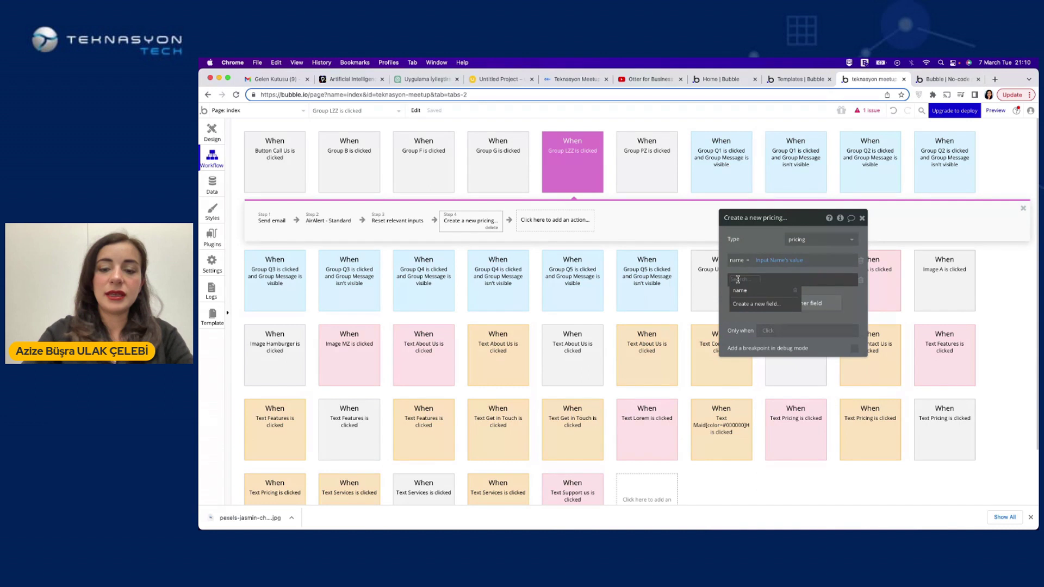
text(email)
click(755, 291)
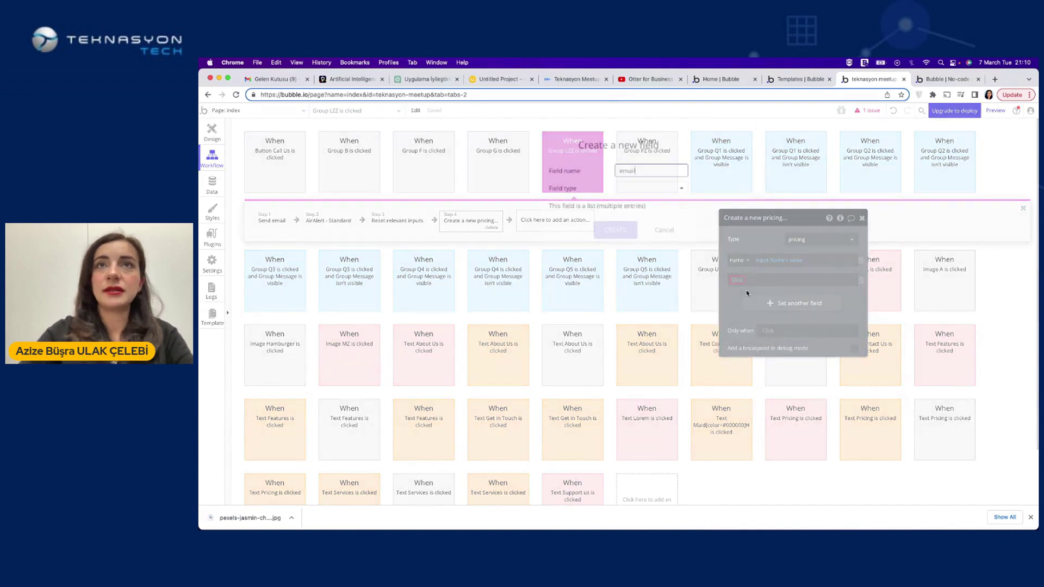
click(625, 202)
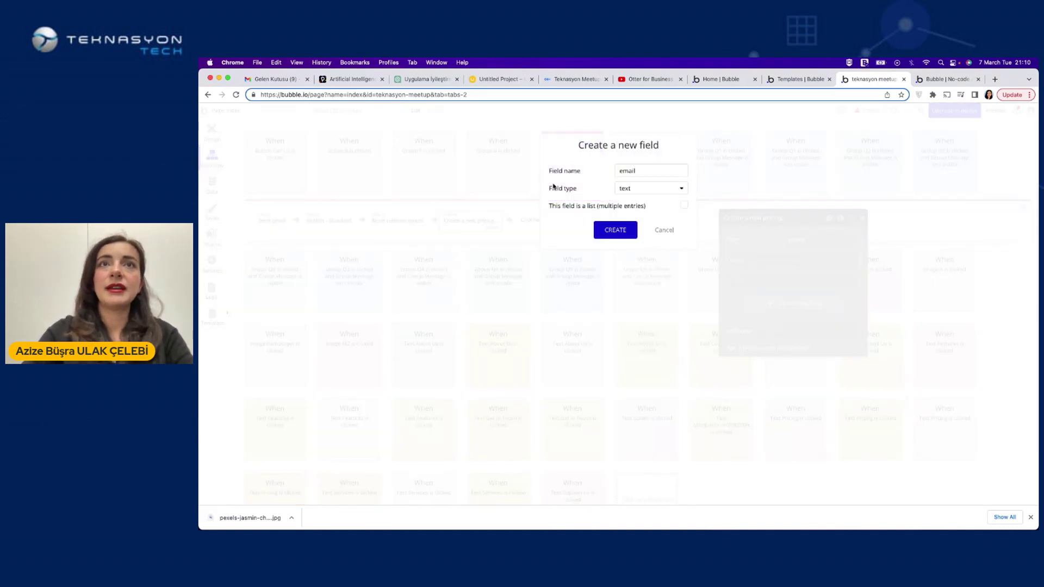
click(622, 234)
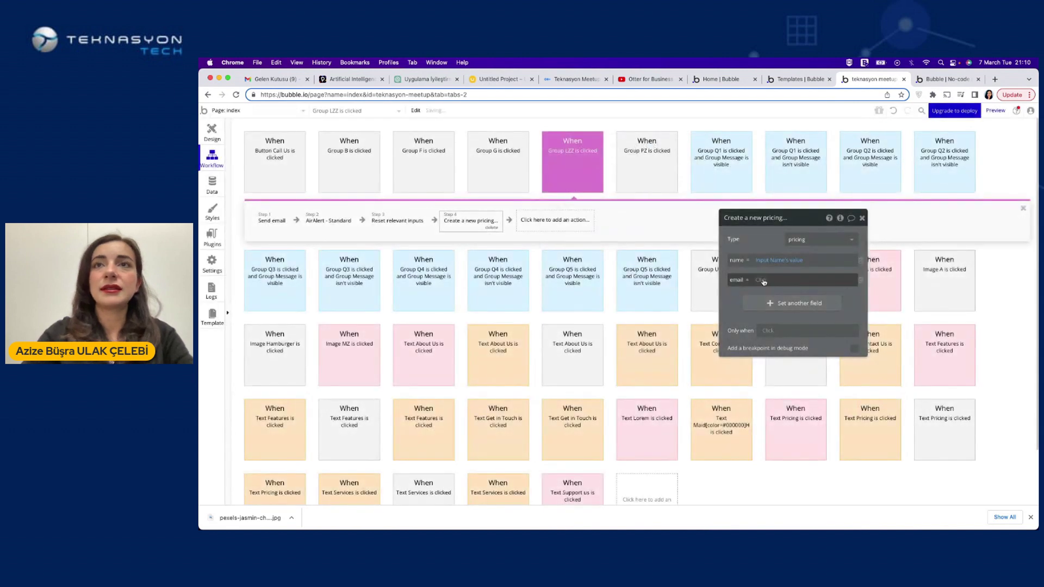
click(763, 279)
scroll(781, 334, down, 3)
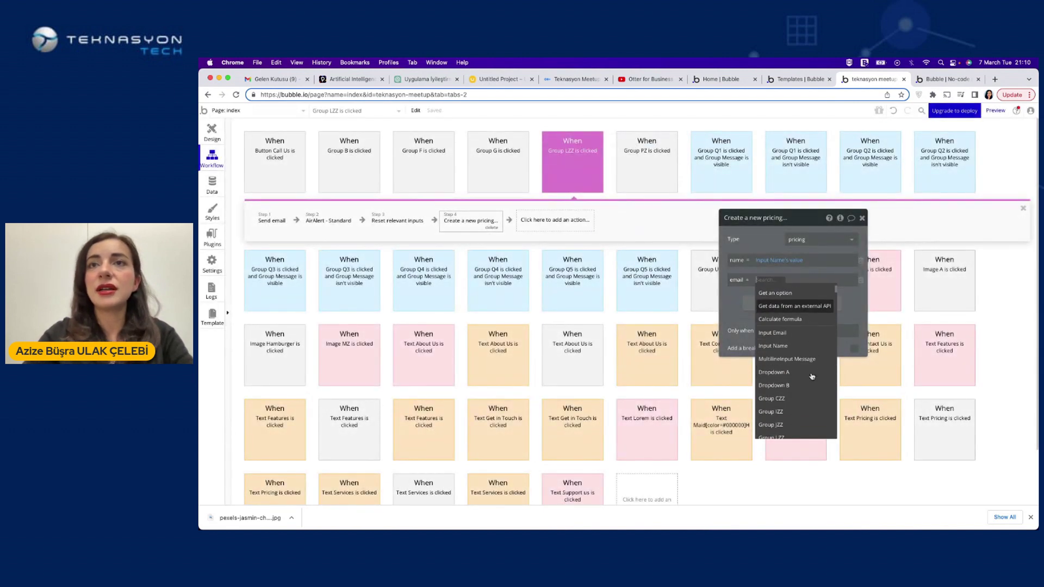
click(781, 332)
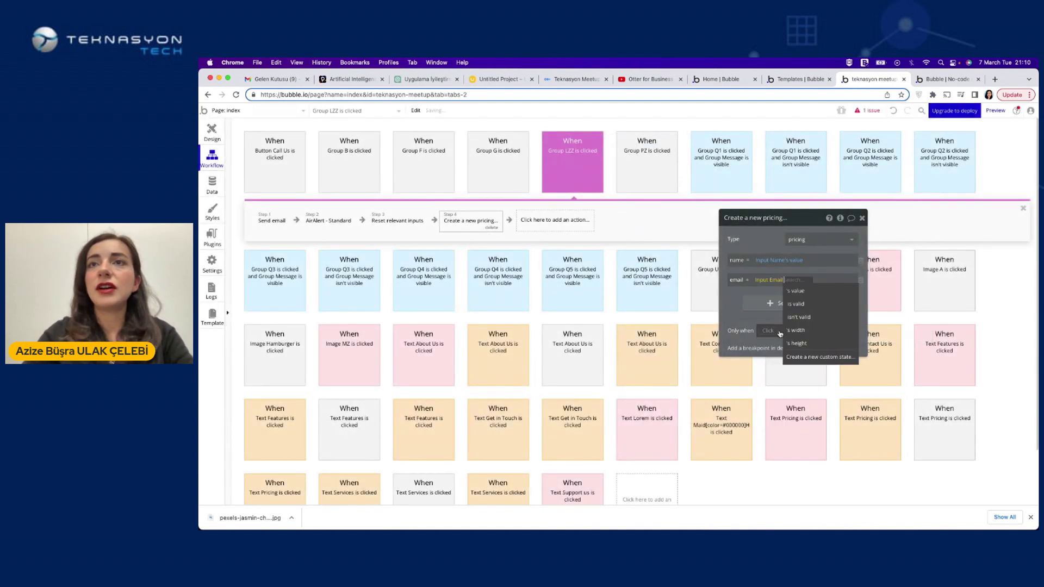
click(794, 292)
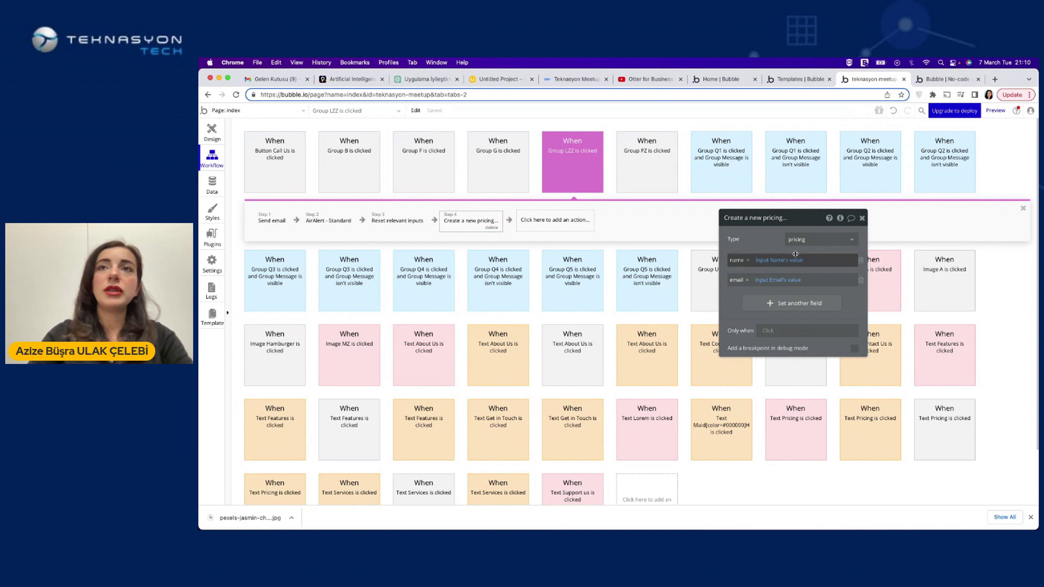
click(779, 282)
click(812, 231)
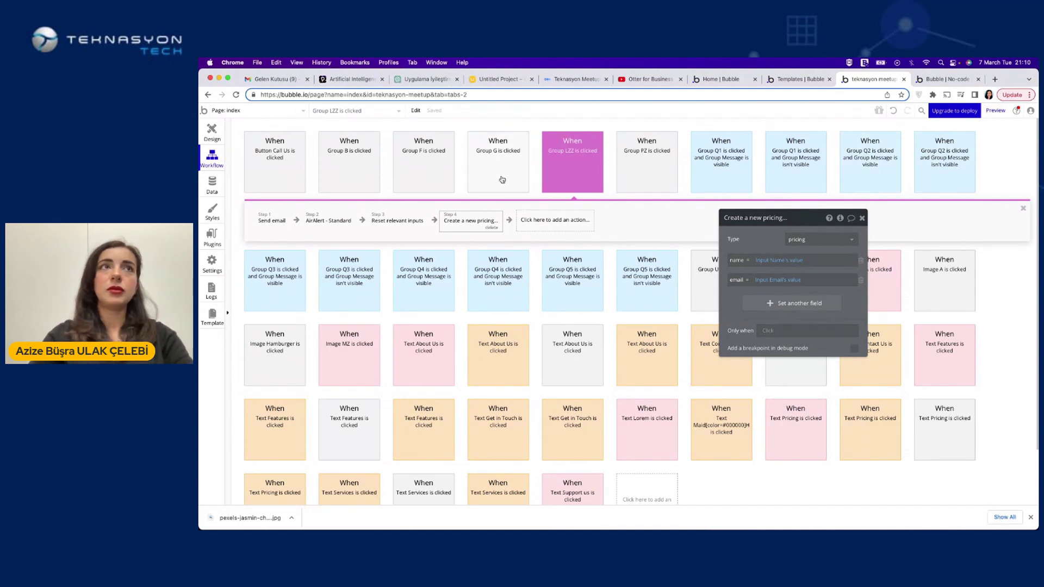
key(ctrl+Tab)
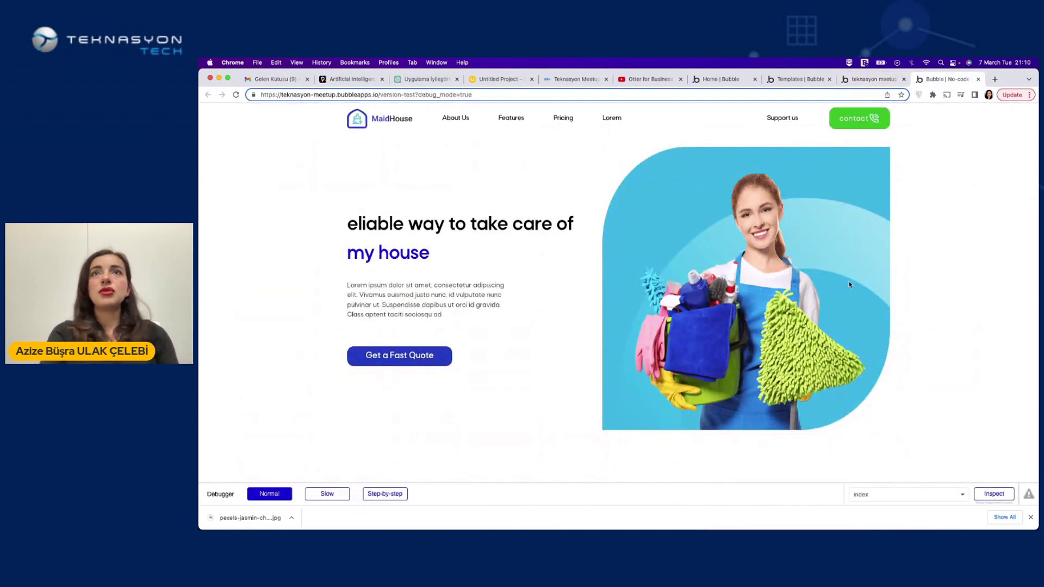
Fill the Get In Touch form's Name and Email fields with test values
scroll(943, 368, down, 10)
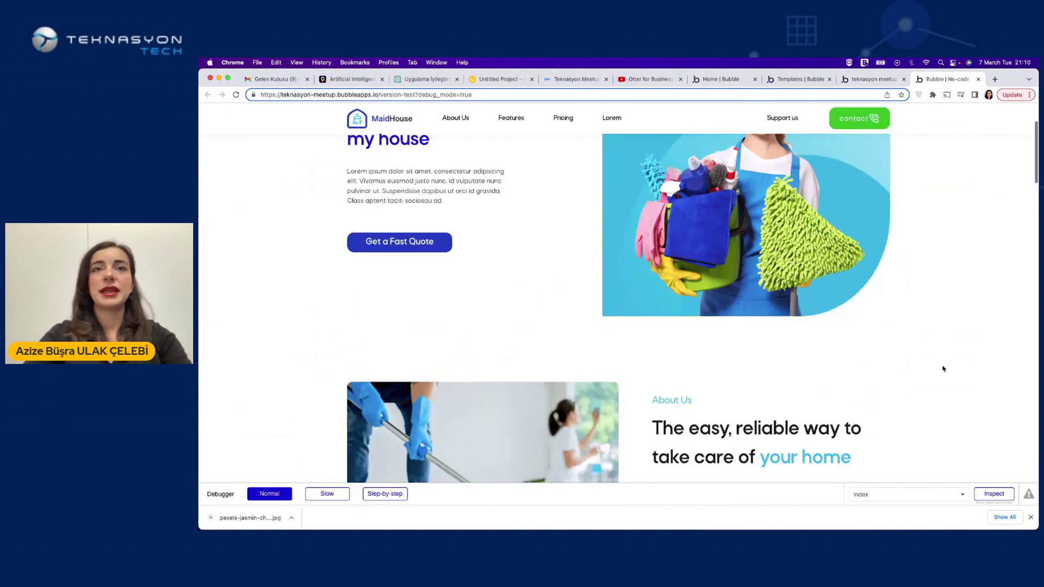
scroll(943, 369, down, 15)
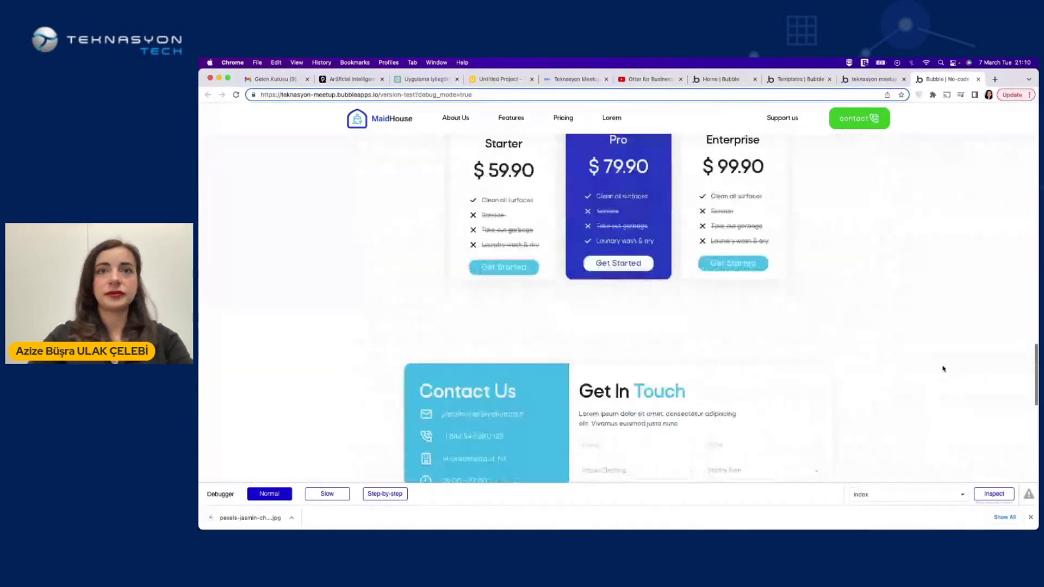
scroll(718, 170, up, 3)
click(589, 276)
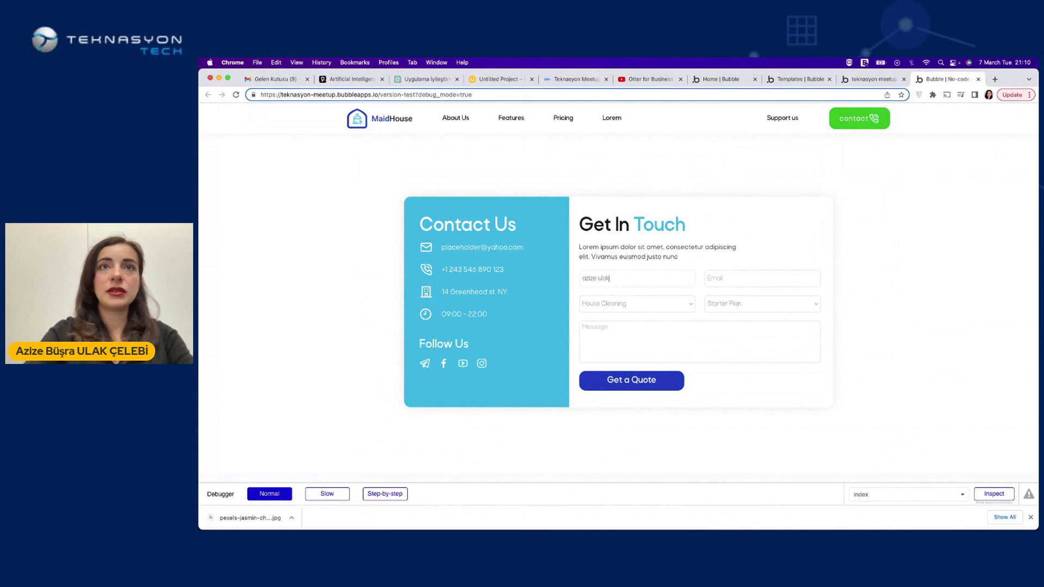
click(707, 278)
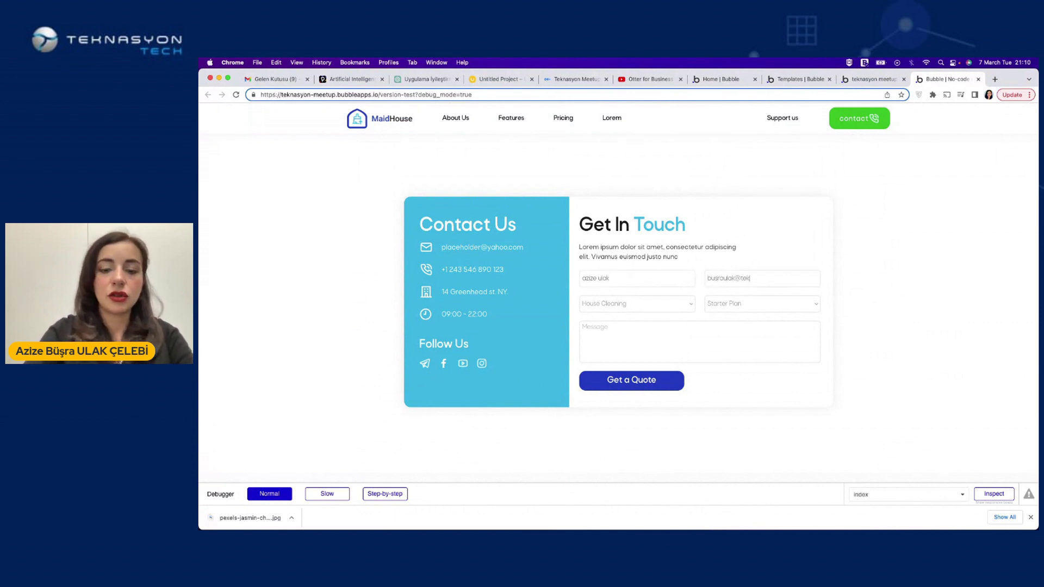
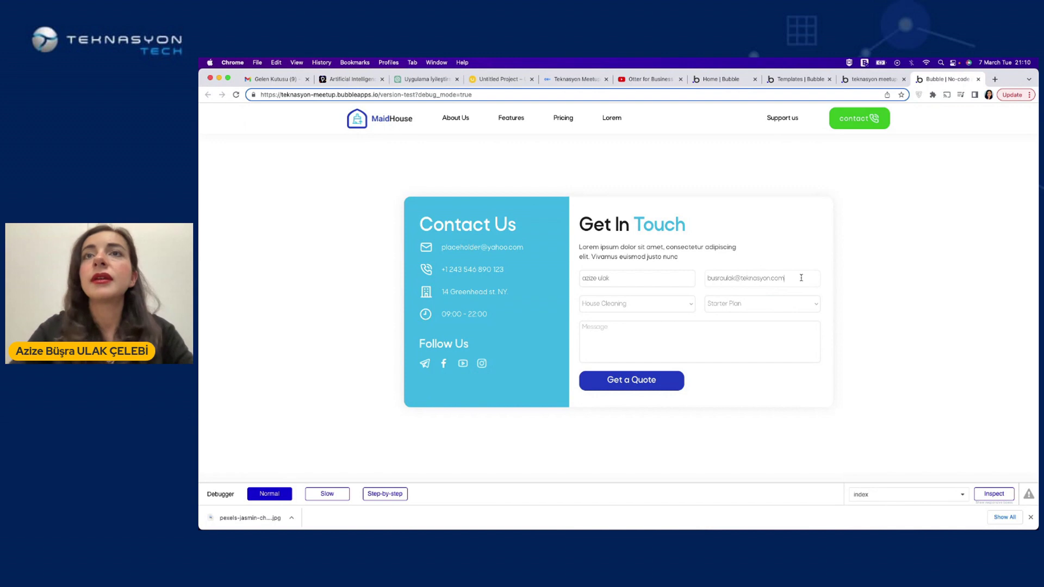
Choose Window Cleaning and Pro Plan, paste a sample message, and submit the quote
click(676, 303)
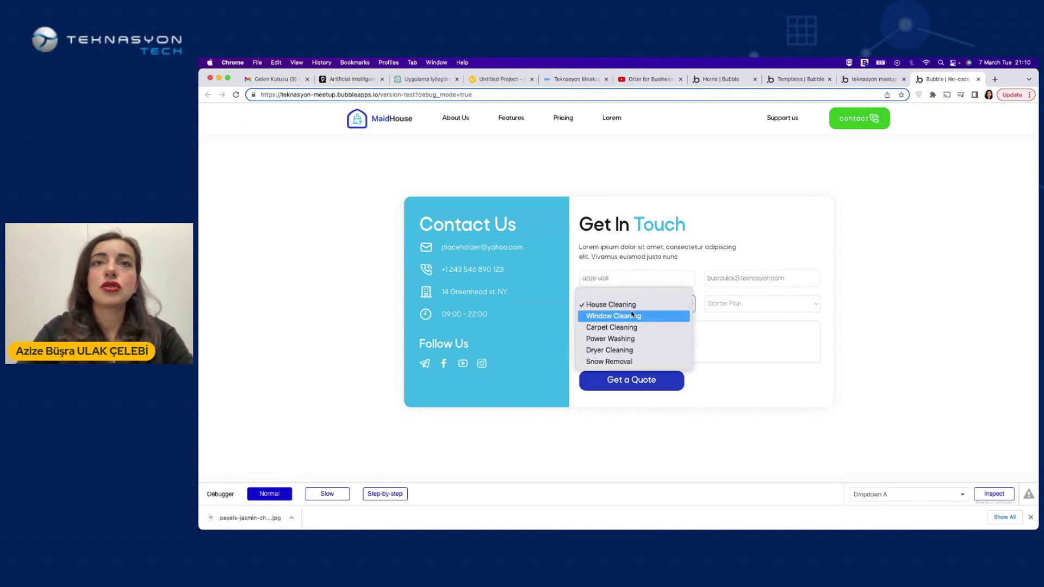
click(603, 316)
click(719, 305)
click(723, 315)
click(607, 344)
text(Lorem ipsum)
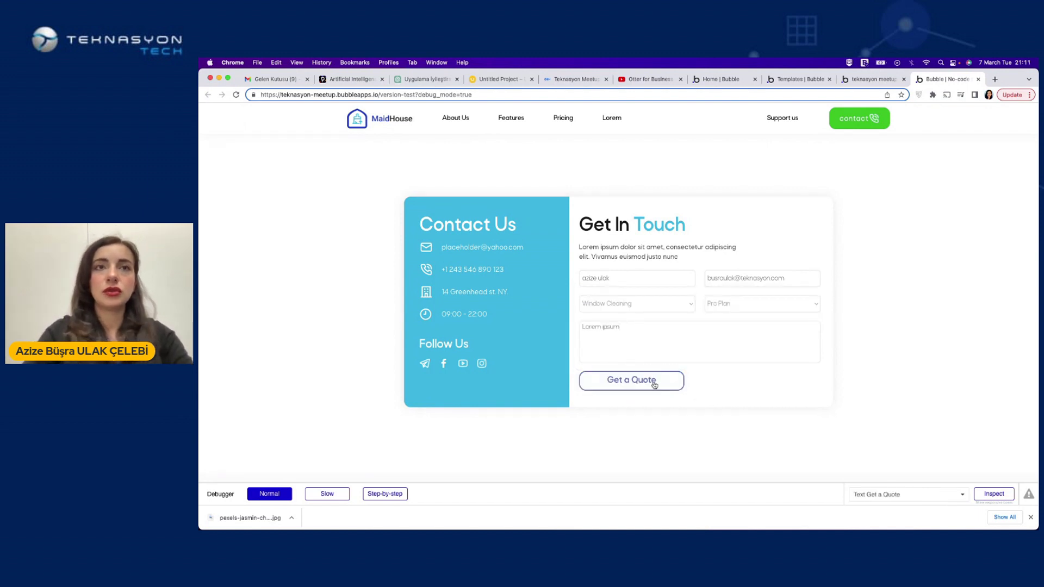
click(654, 385)
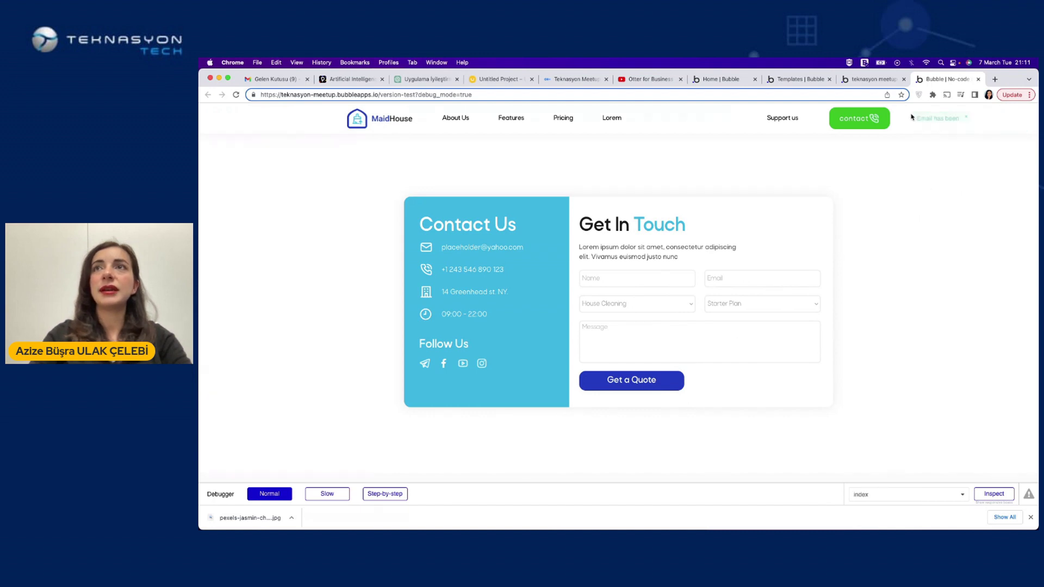
Open App data in the editor and show All pricings, with the test entry's name and email
click(877, 80)
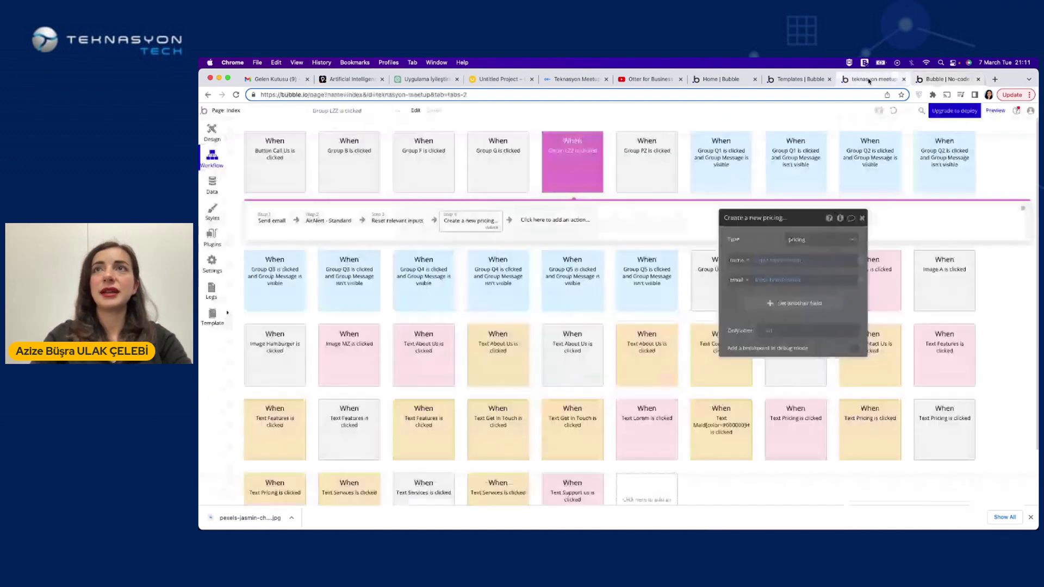
click(797, 80)
click(870, 80)
click(212, 131)
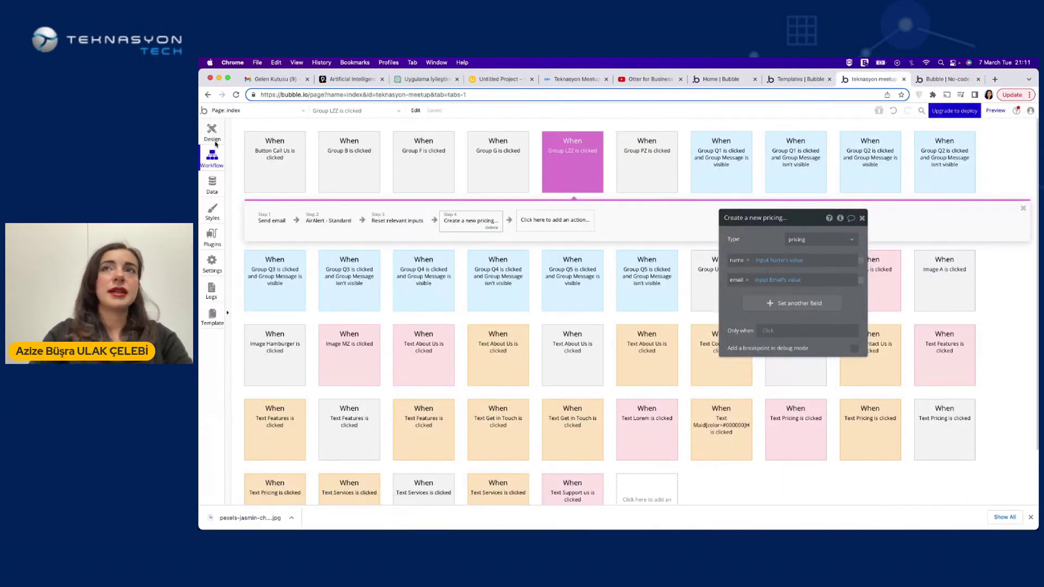
click(212, 182)
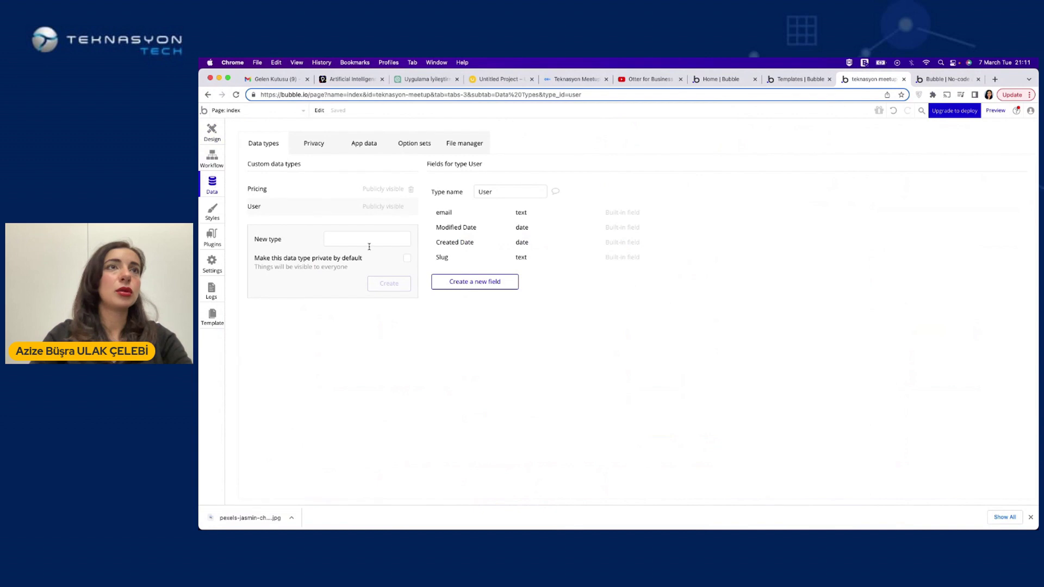
click(365, 146)
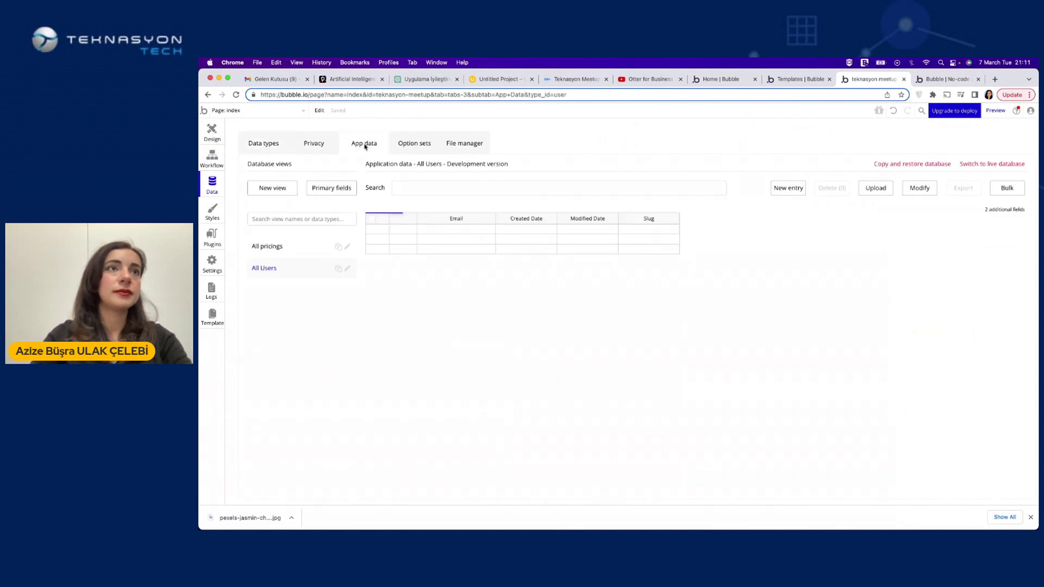
click(283, 247)
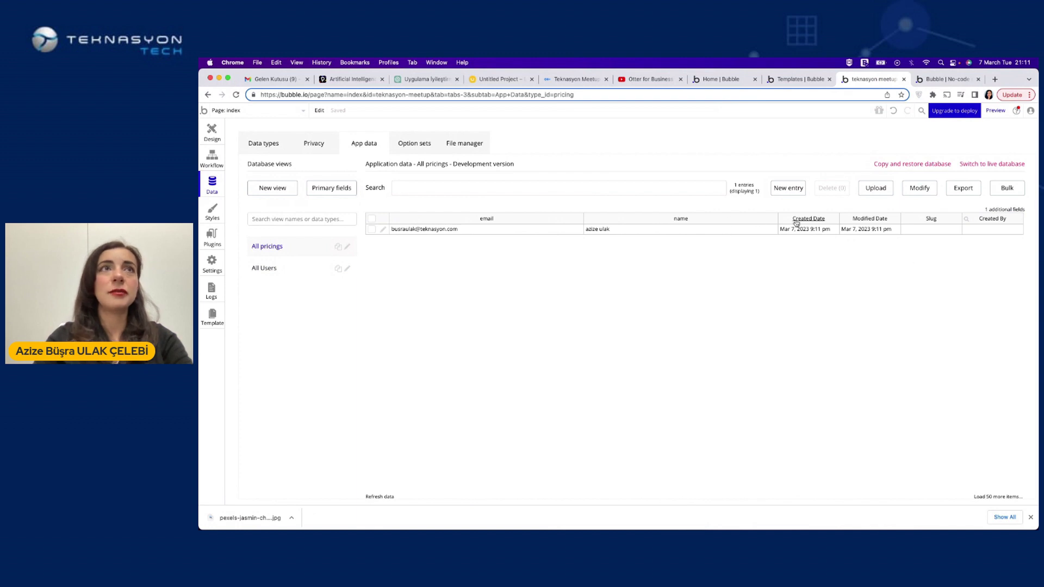
In Gmail, view the Power Washing and new Window Cleaning quote emails, then return to the MaidHouse preview
click(286, 80)
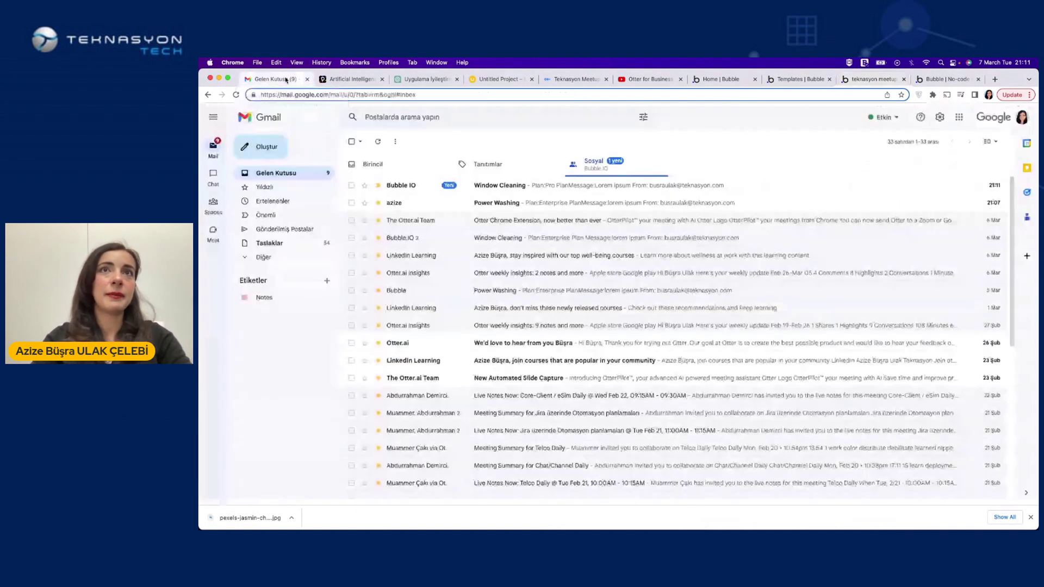
click(445, 207)
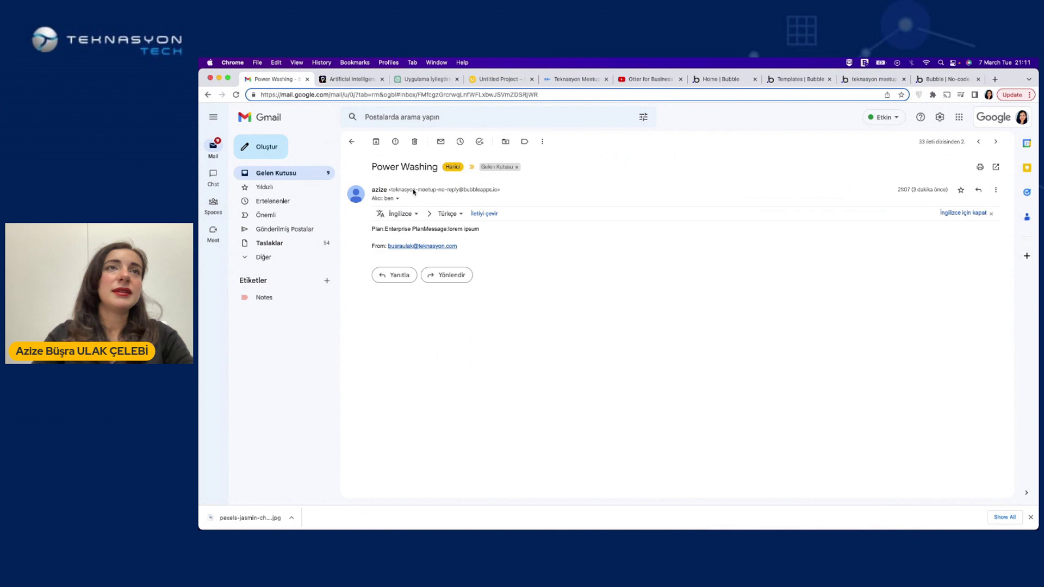
click(348, 143)
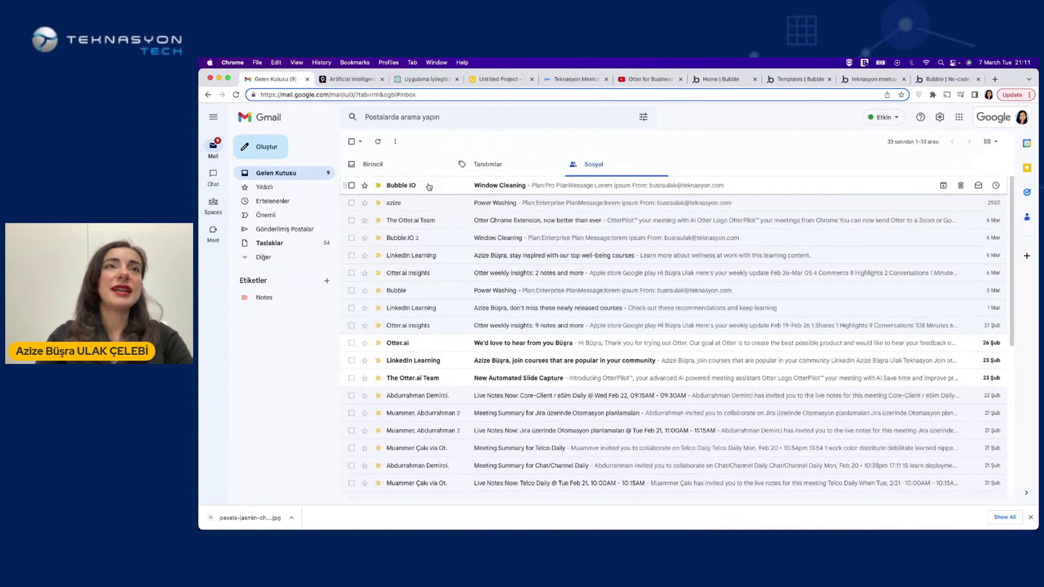
click(428, 187)
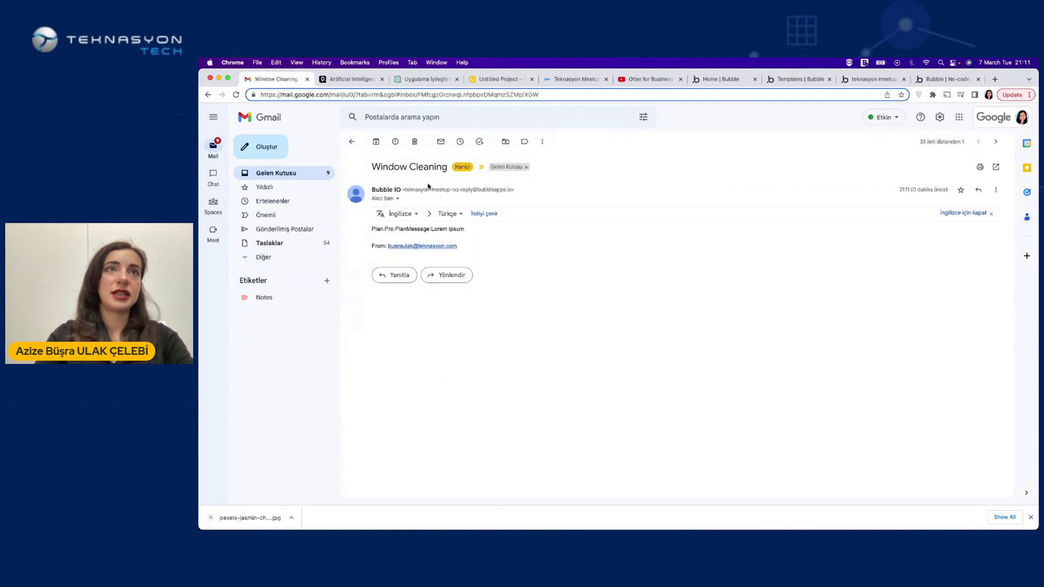
click(349, 143)
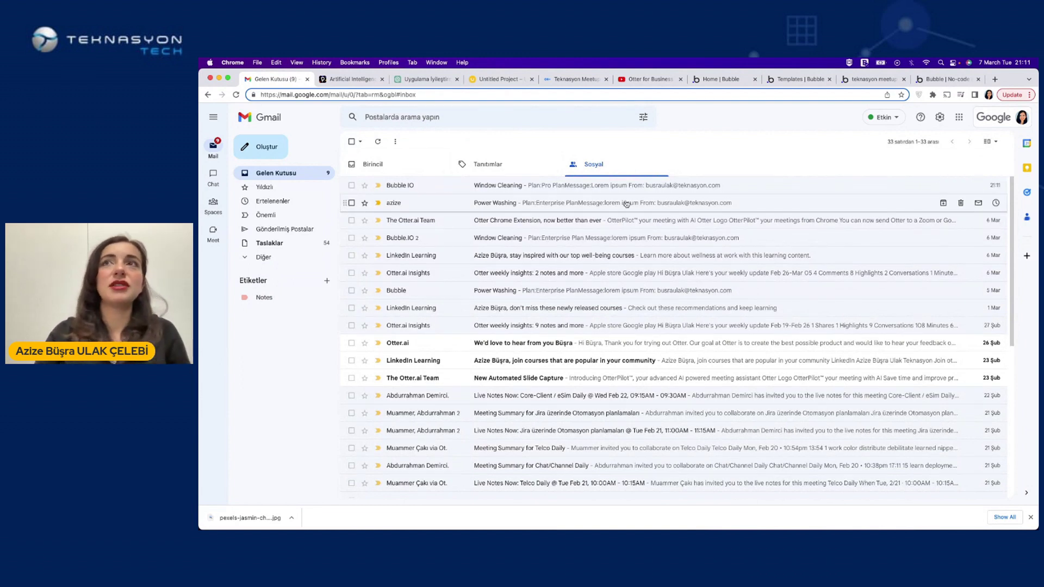
click(933, 82)
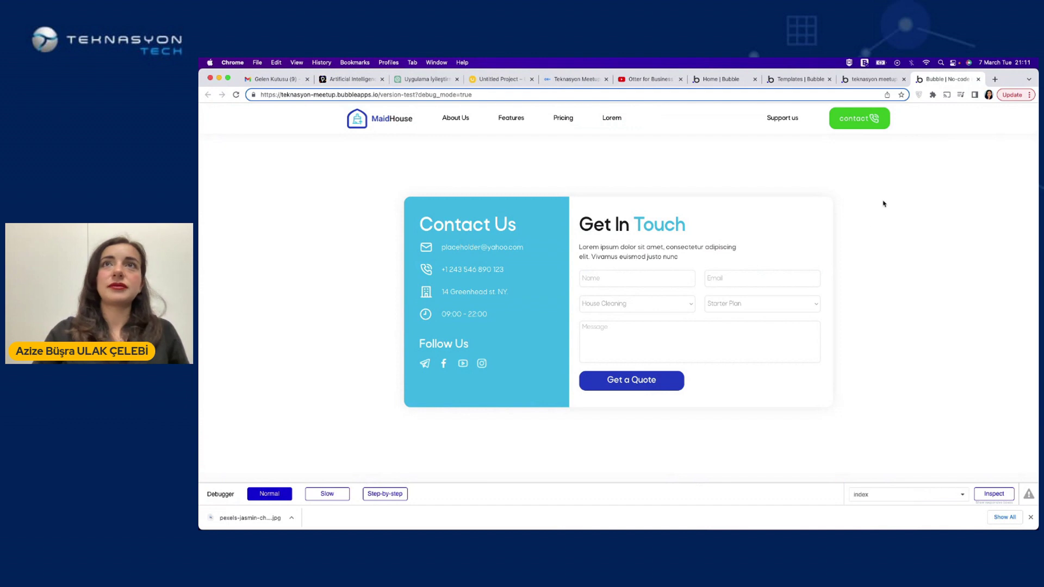
Glance at the saved pricing record, then advance the Pitch deck to slide 13, 'Thank You Q & A'
click(871, 80)
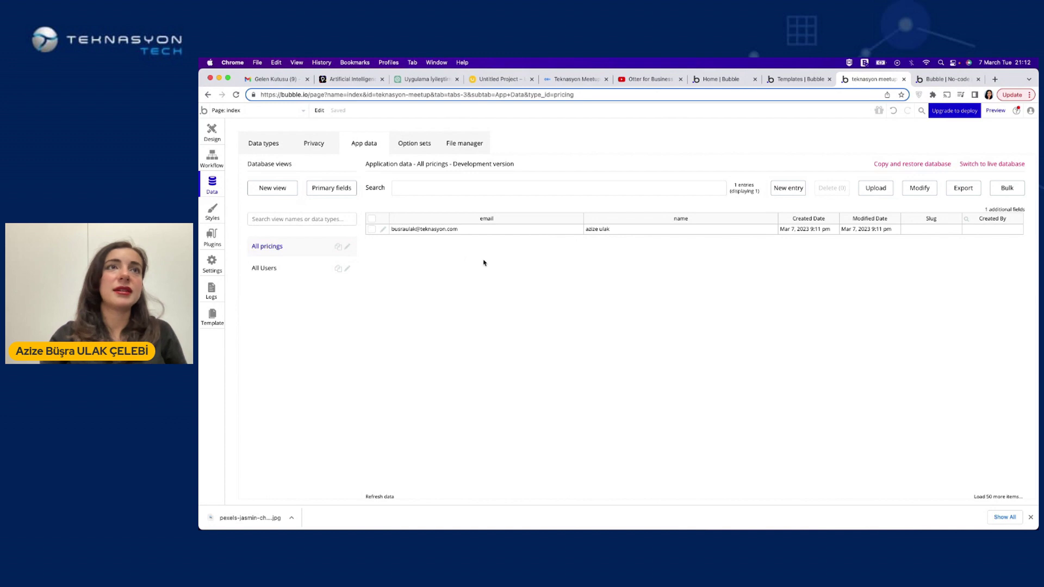
click(348, 79)
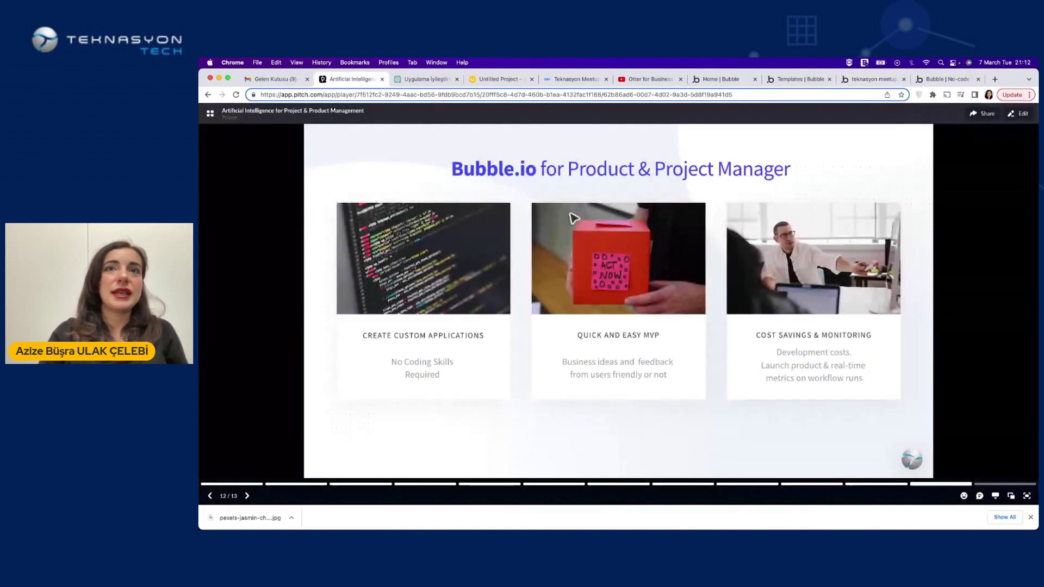
key(Right)
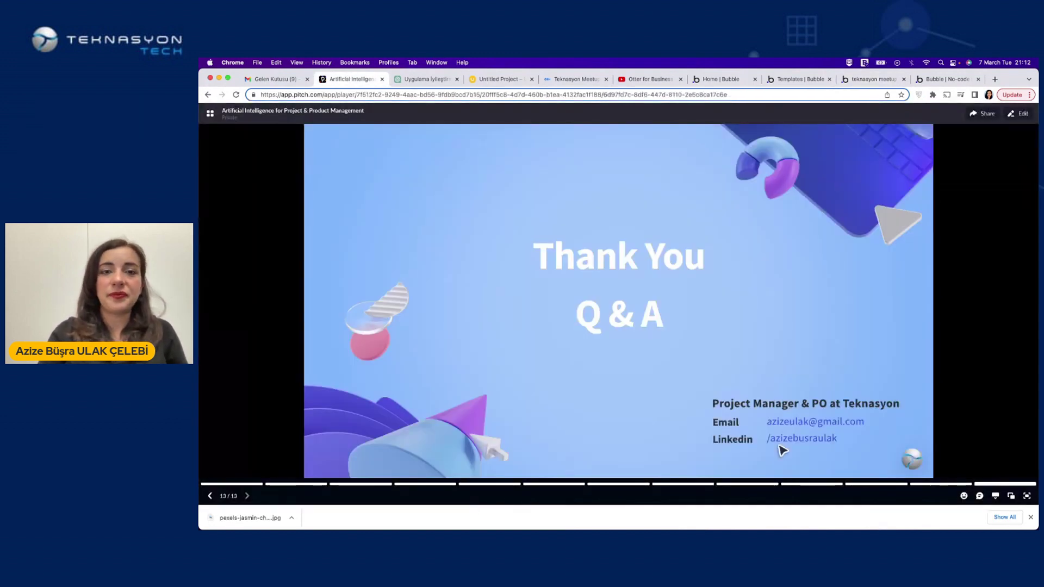